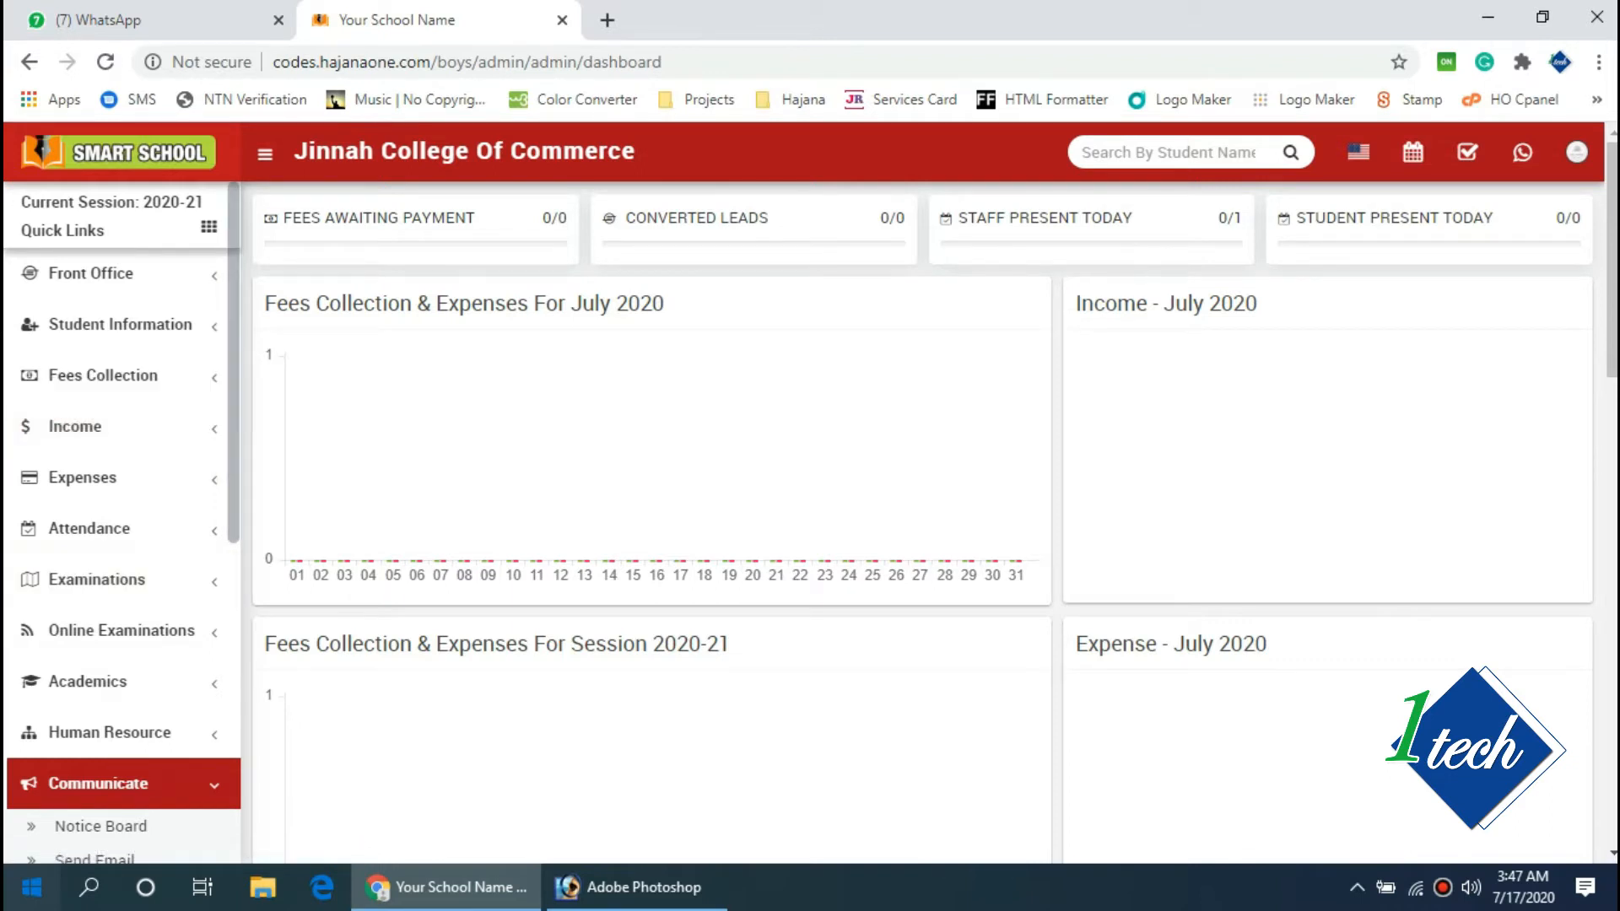
Add a section named A to the Academics sections
{"action": "scroll", "coordinate": [123, 523], "scroll_direction": "down", "scroll_amount": 1}
{"action": "scroll", "coordinate": [122, 523], "scroll_direction": "up", "scroll_amount": 1}
{"action": "scroll", "coordinate": [122, 523], "scroll_direction": "down", "scroll_amount": 3}
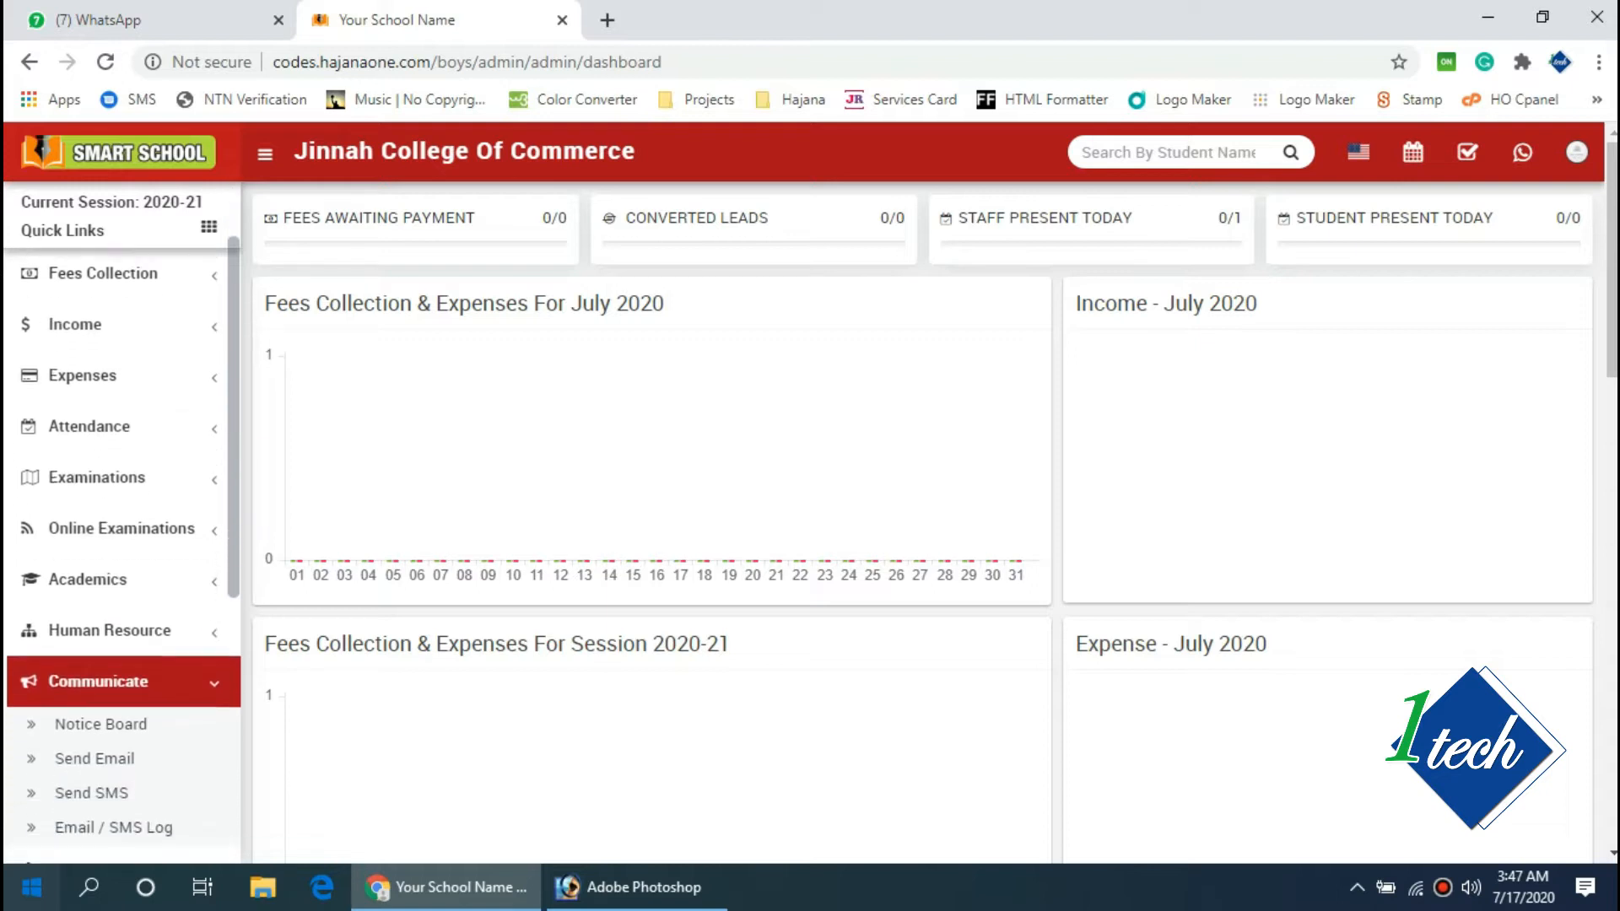
{"action": "scroll", "coordinate": [122, 523], "scroll_direction": "down", "scroll_amount": 3}
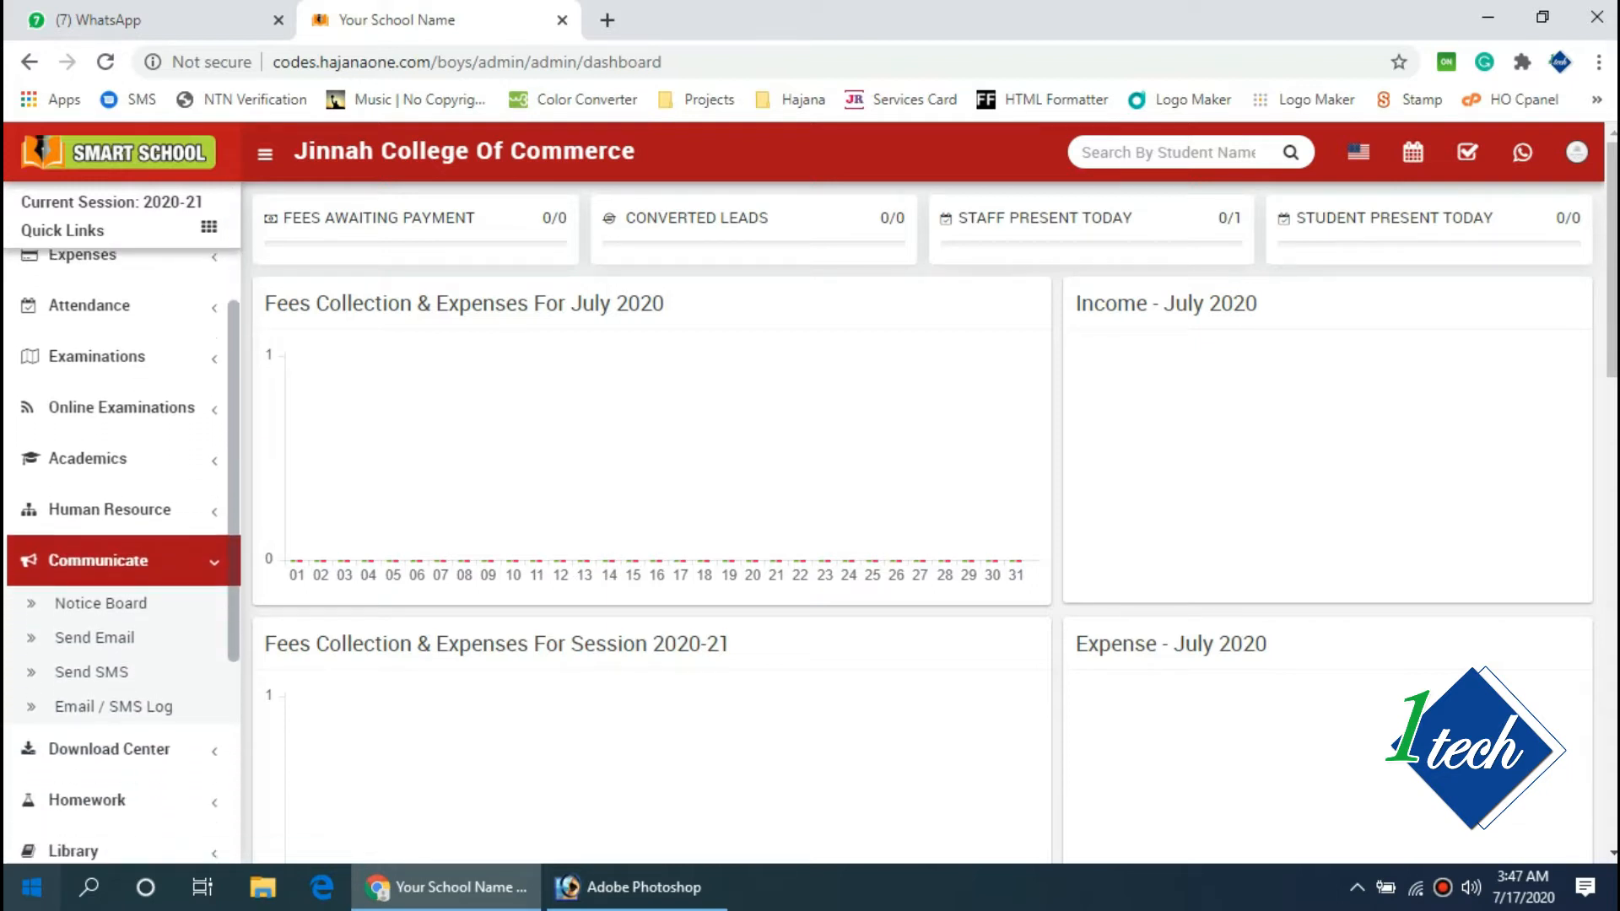
{"action": "left_click", "coordinate": [88, 403]}
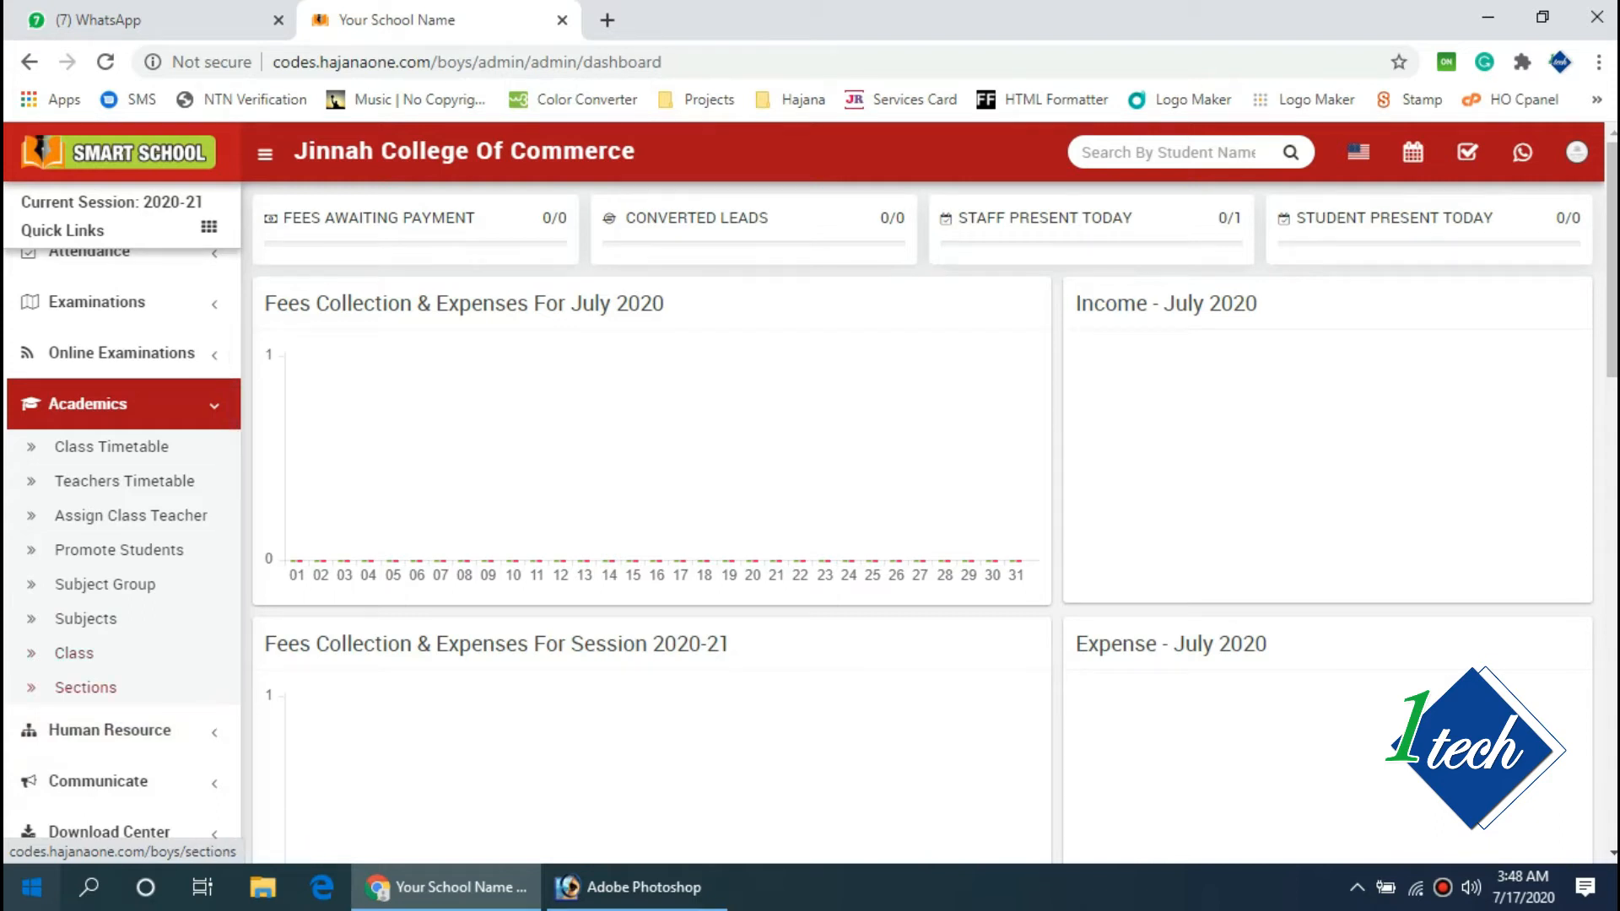
{"action": "left_click", "coordinate": [85, 687]}
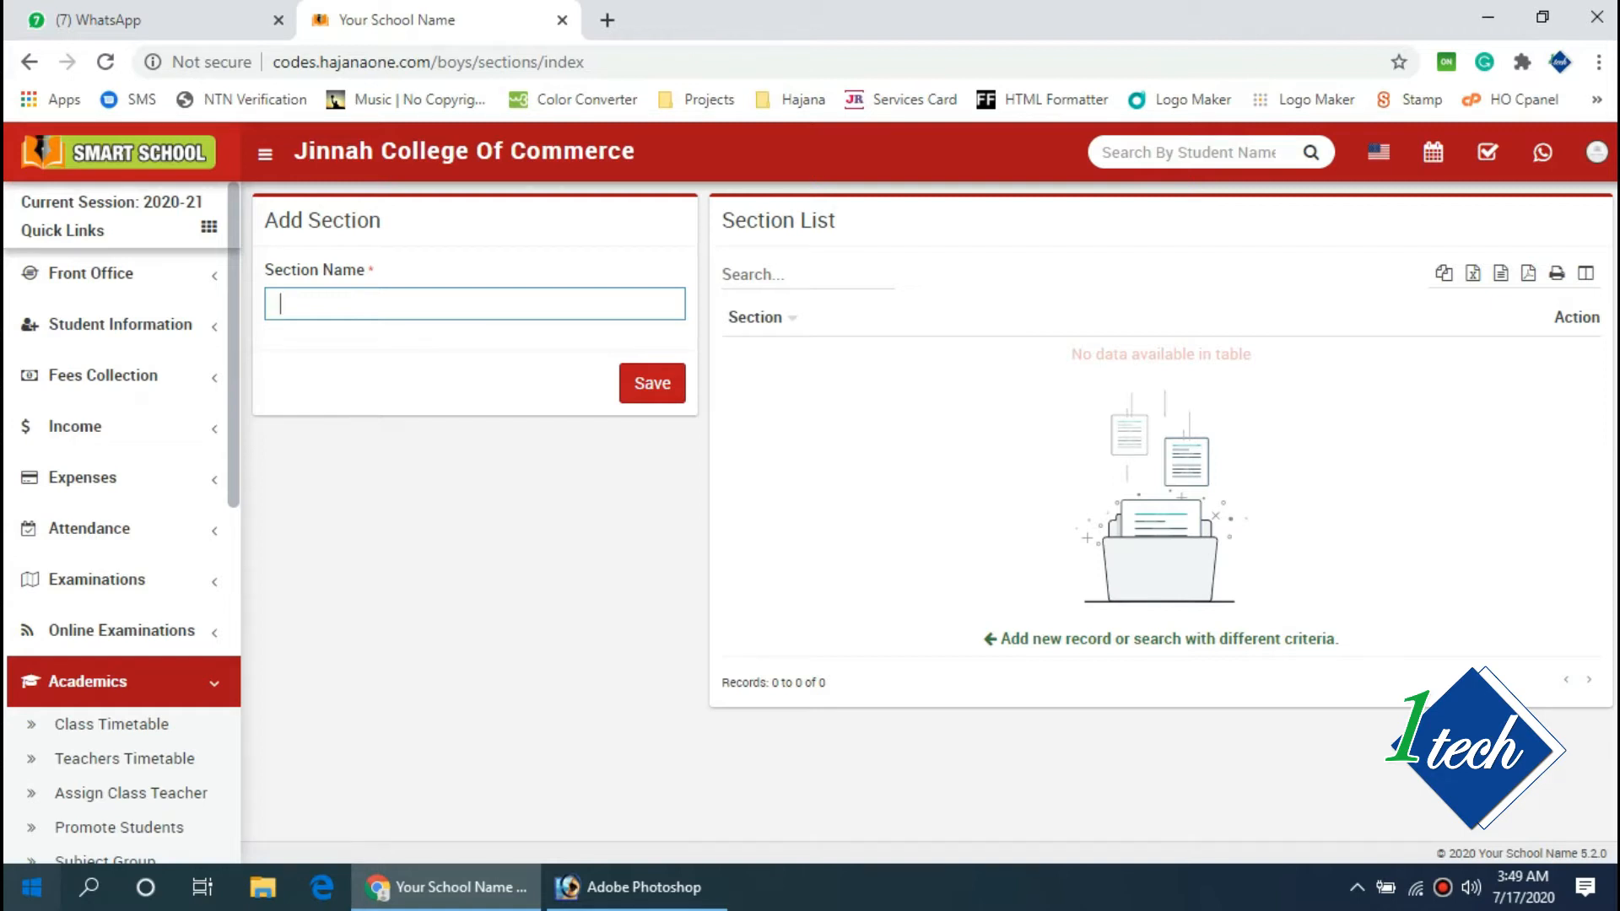
{"action": "type", "text": "A"}
{"action": "left_click", "coordinate": [652, 383]}
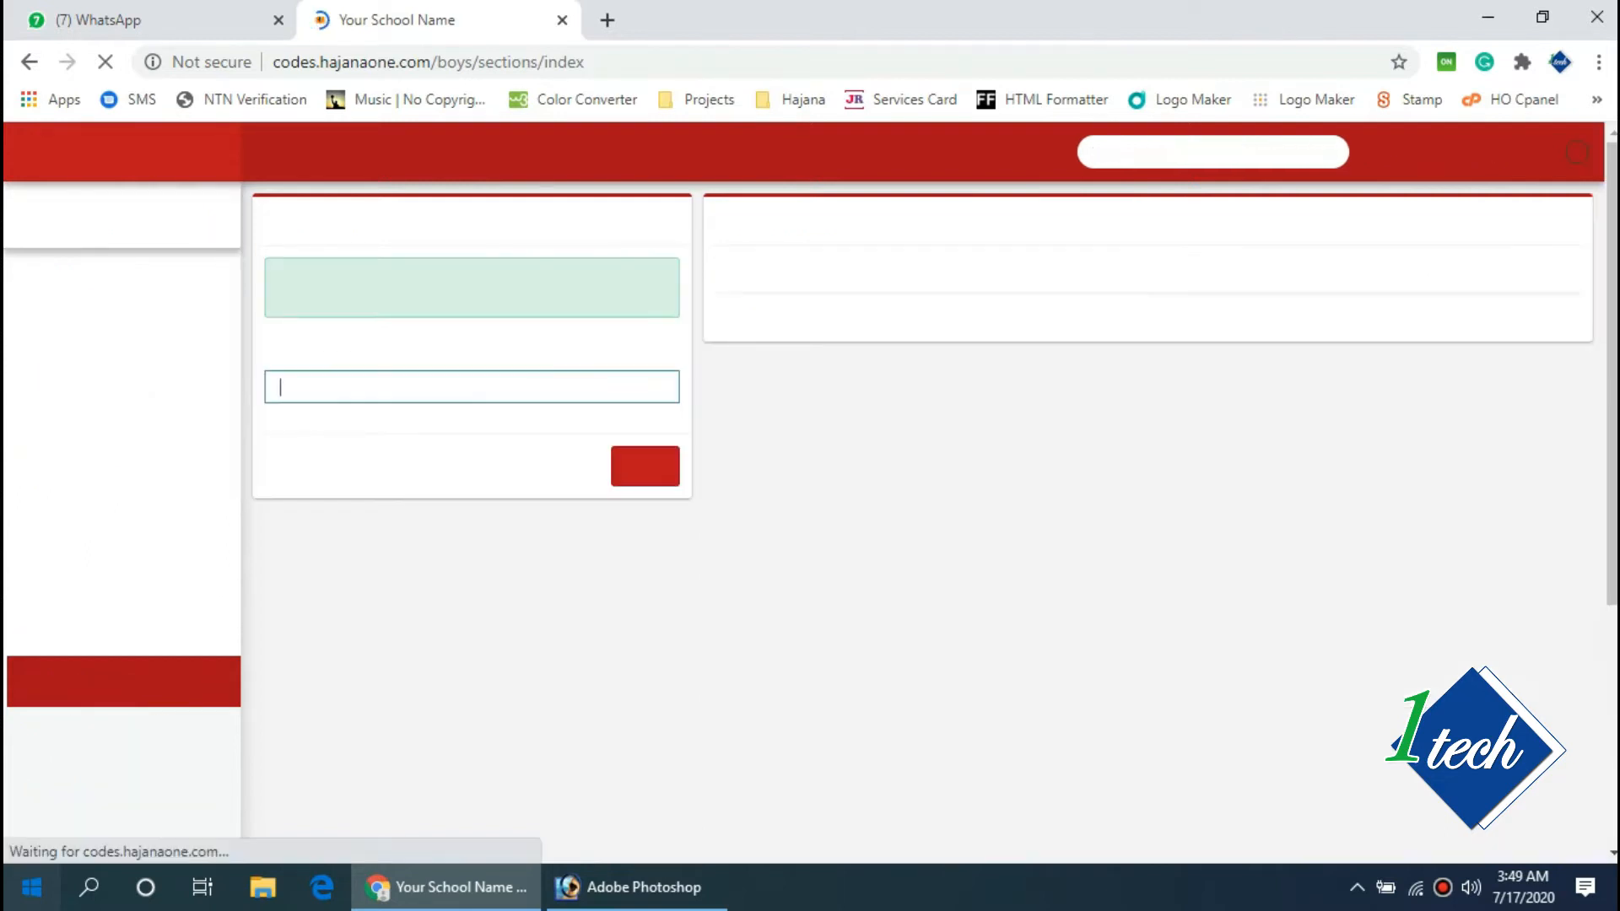
Add two more sections named B and C to the section list
{"action": "type", "text": "B"}
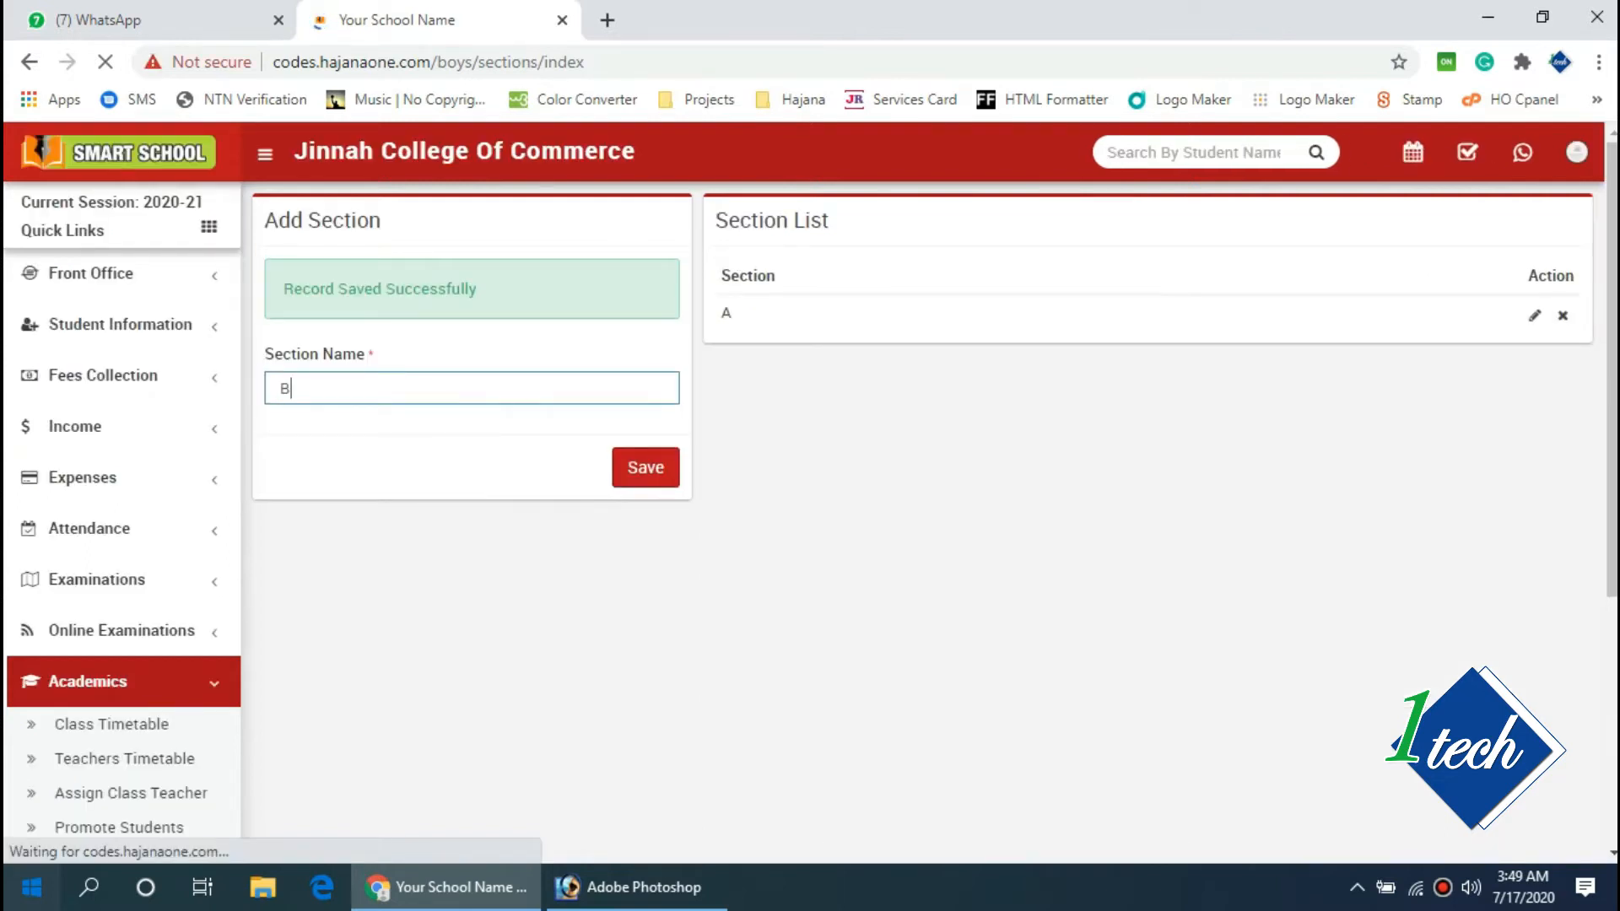
{"action": "key", "text": "Tab"}
{"action": "key", "text": "Return"}
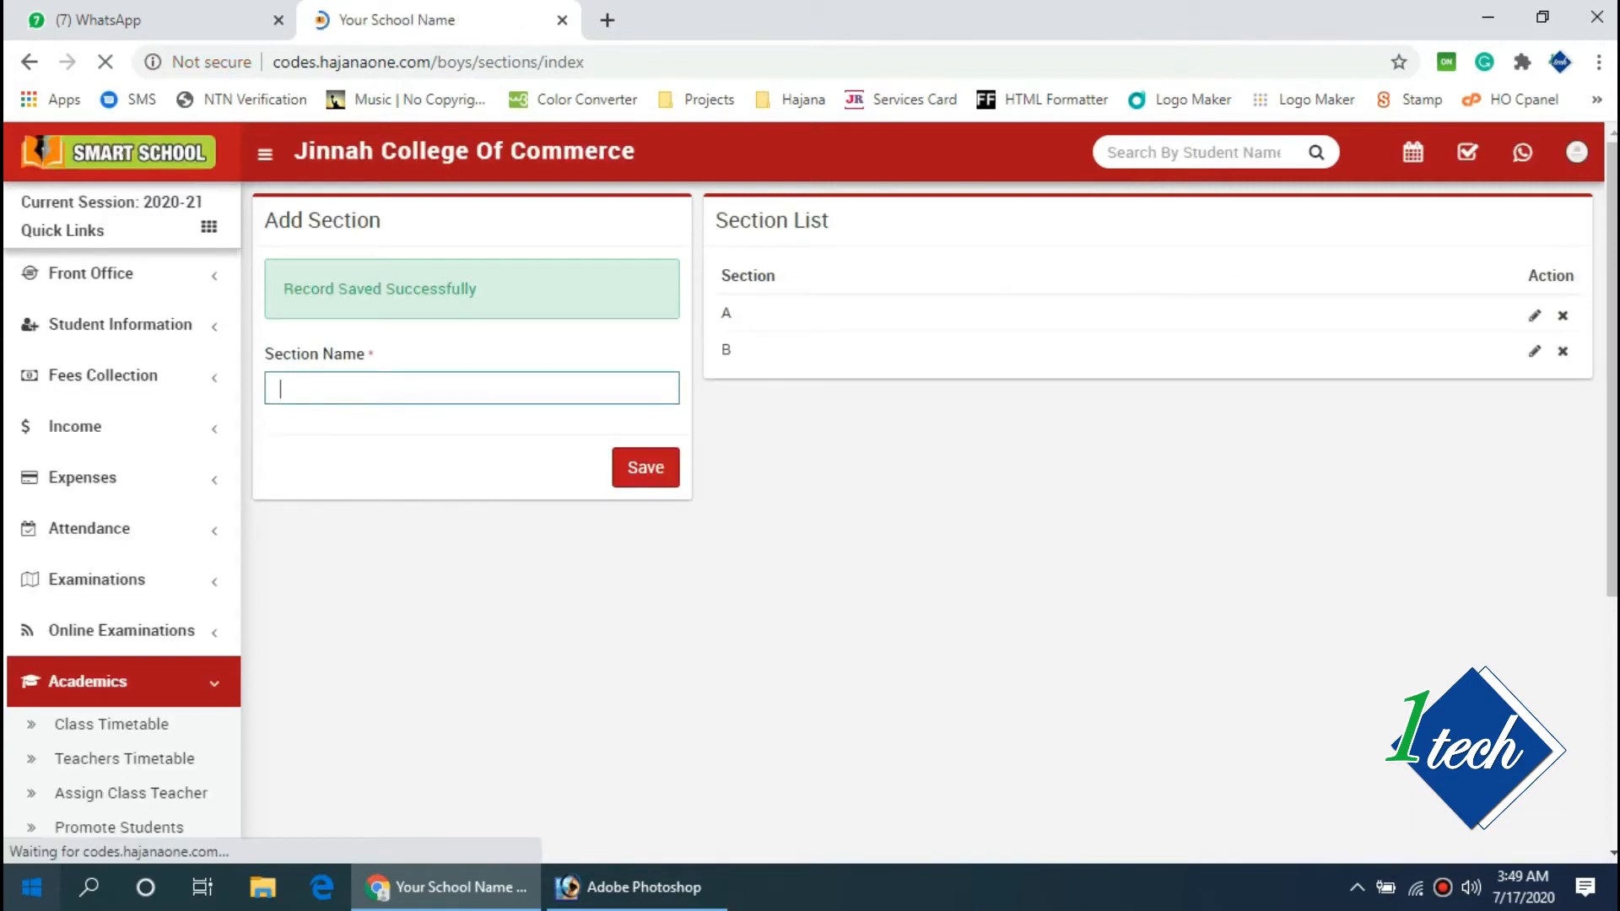
{"action": "type", "text": "C"}
{"action": "key", "text": "Return"}
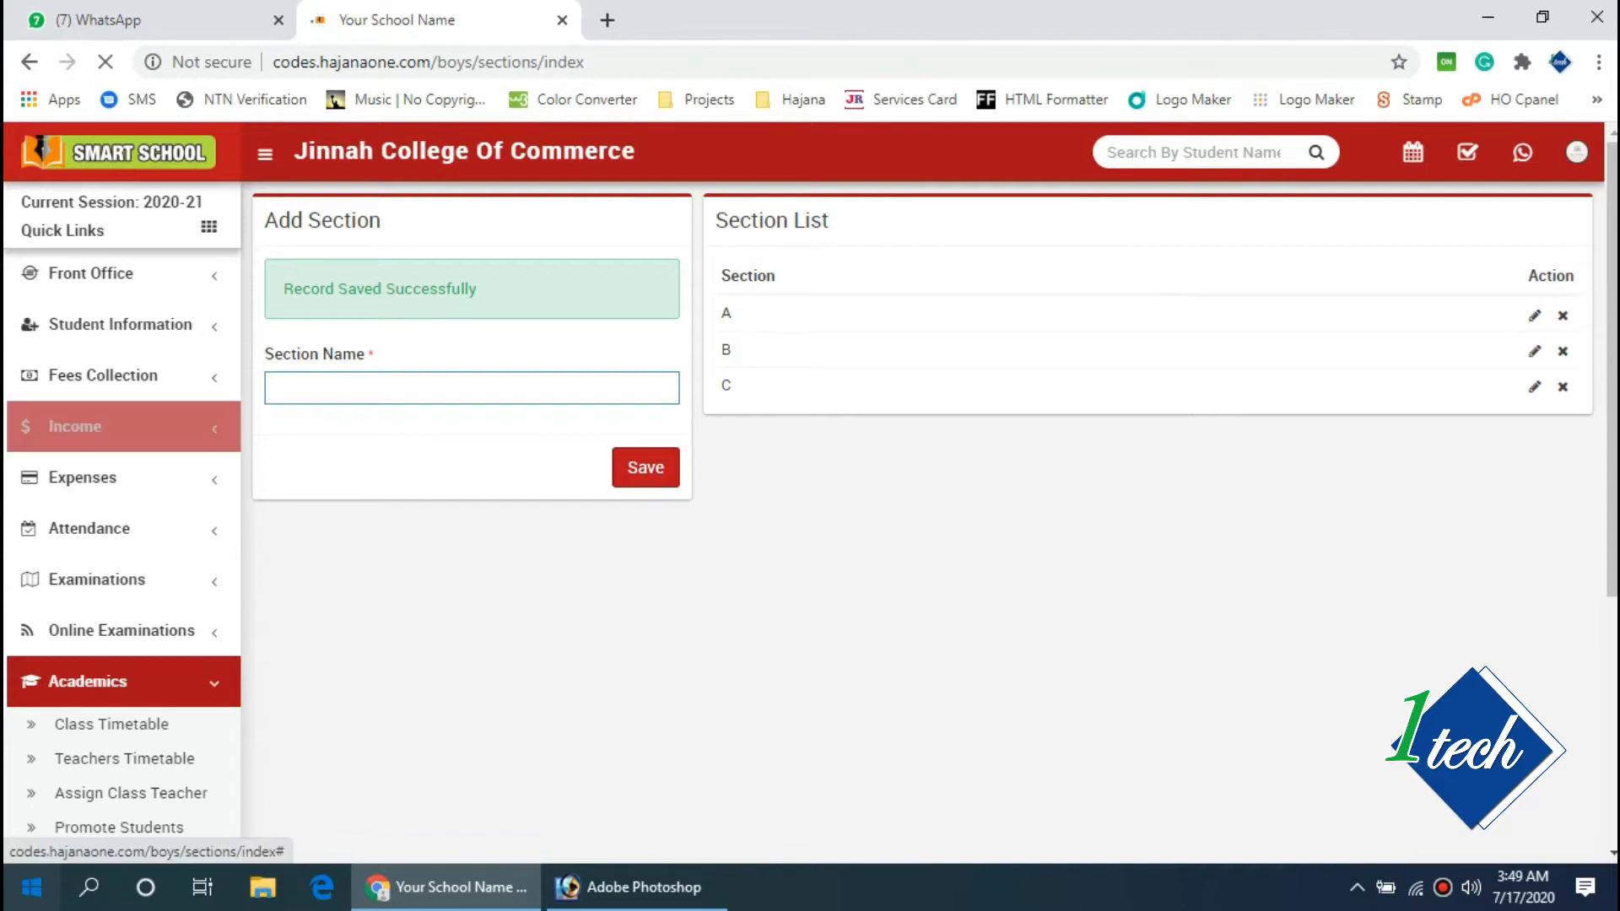
Add a class named One in Academics with sections A, B and C assigned to it
{"action": "scroll", "coordinate": [126, 692], "scroll_direction": "down", "scroll_amount": 6}
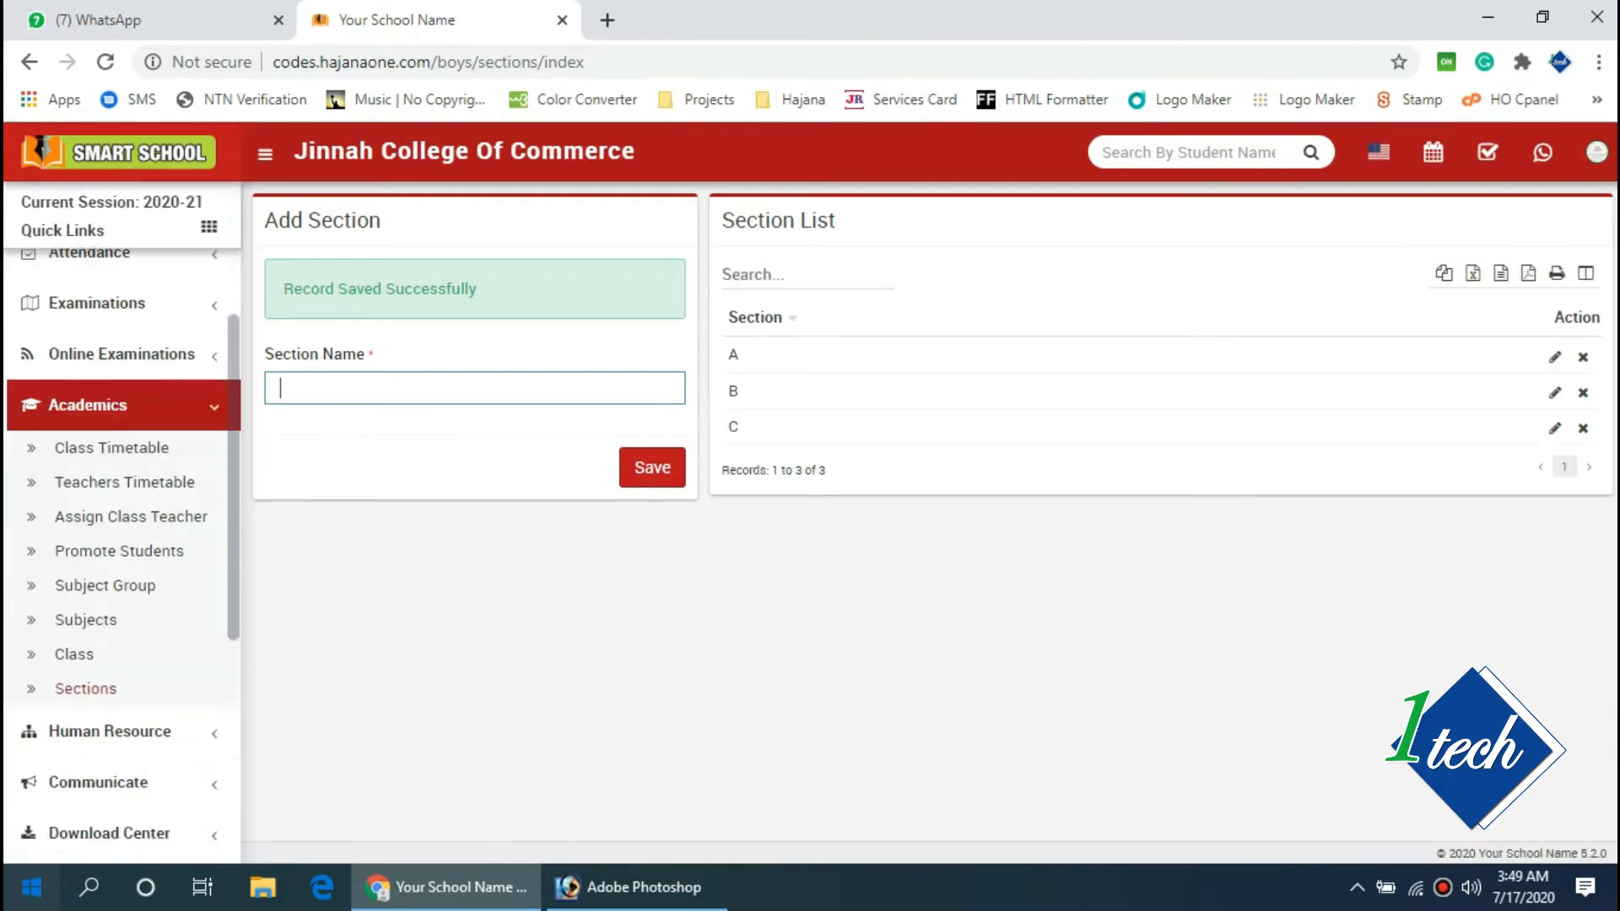
{"action": "scroll", "coordinate": [127, 692], "scroll_direction": "up", "scroll_amount": 1}
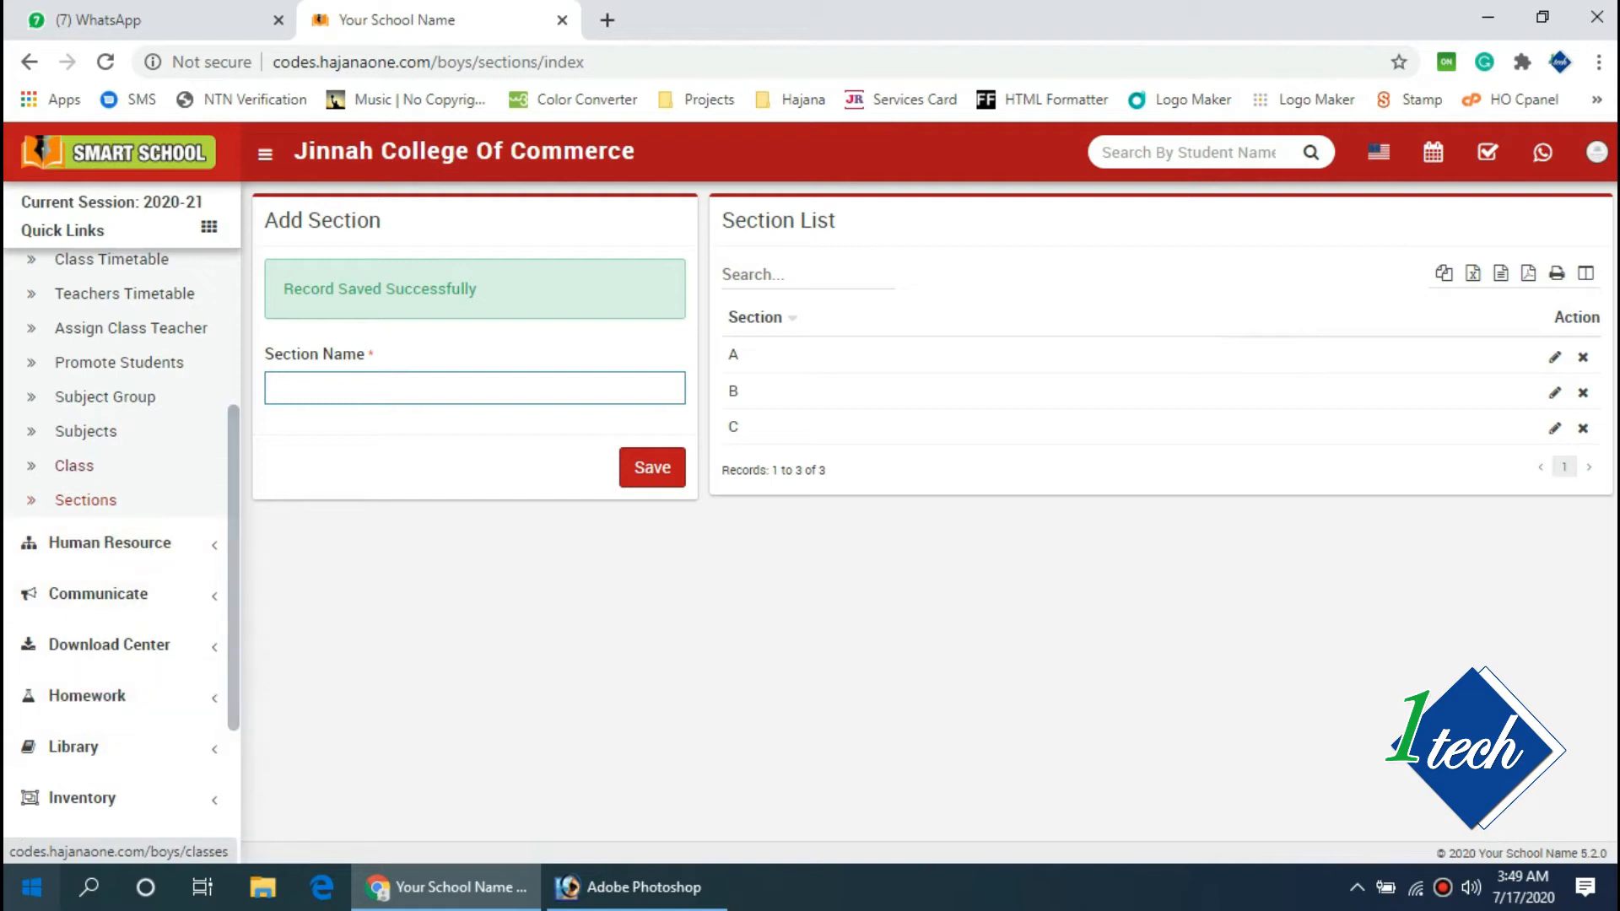
{"action": "left_click", "coordinate": [74, 465]}
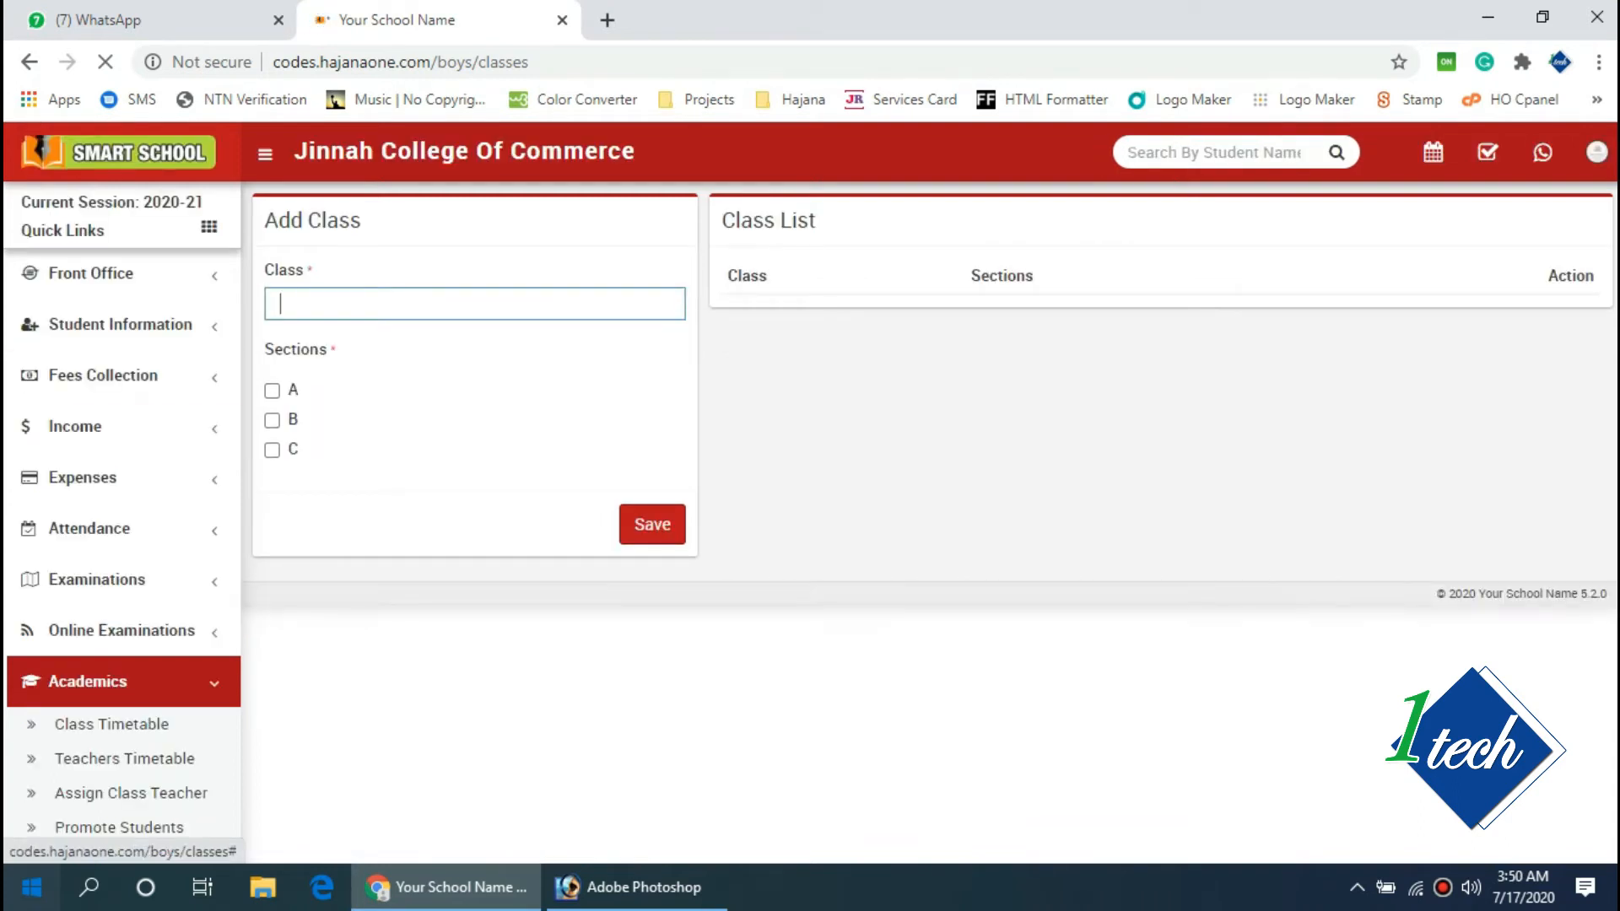
{"action": "type", "text": "One"}
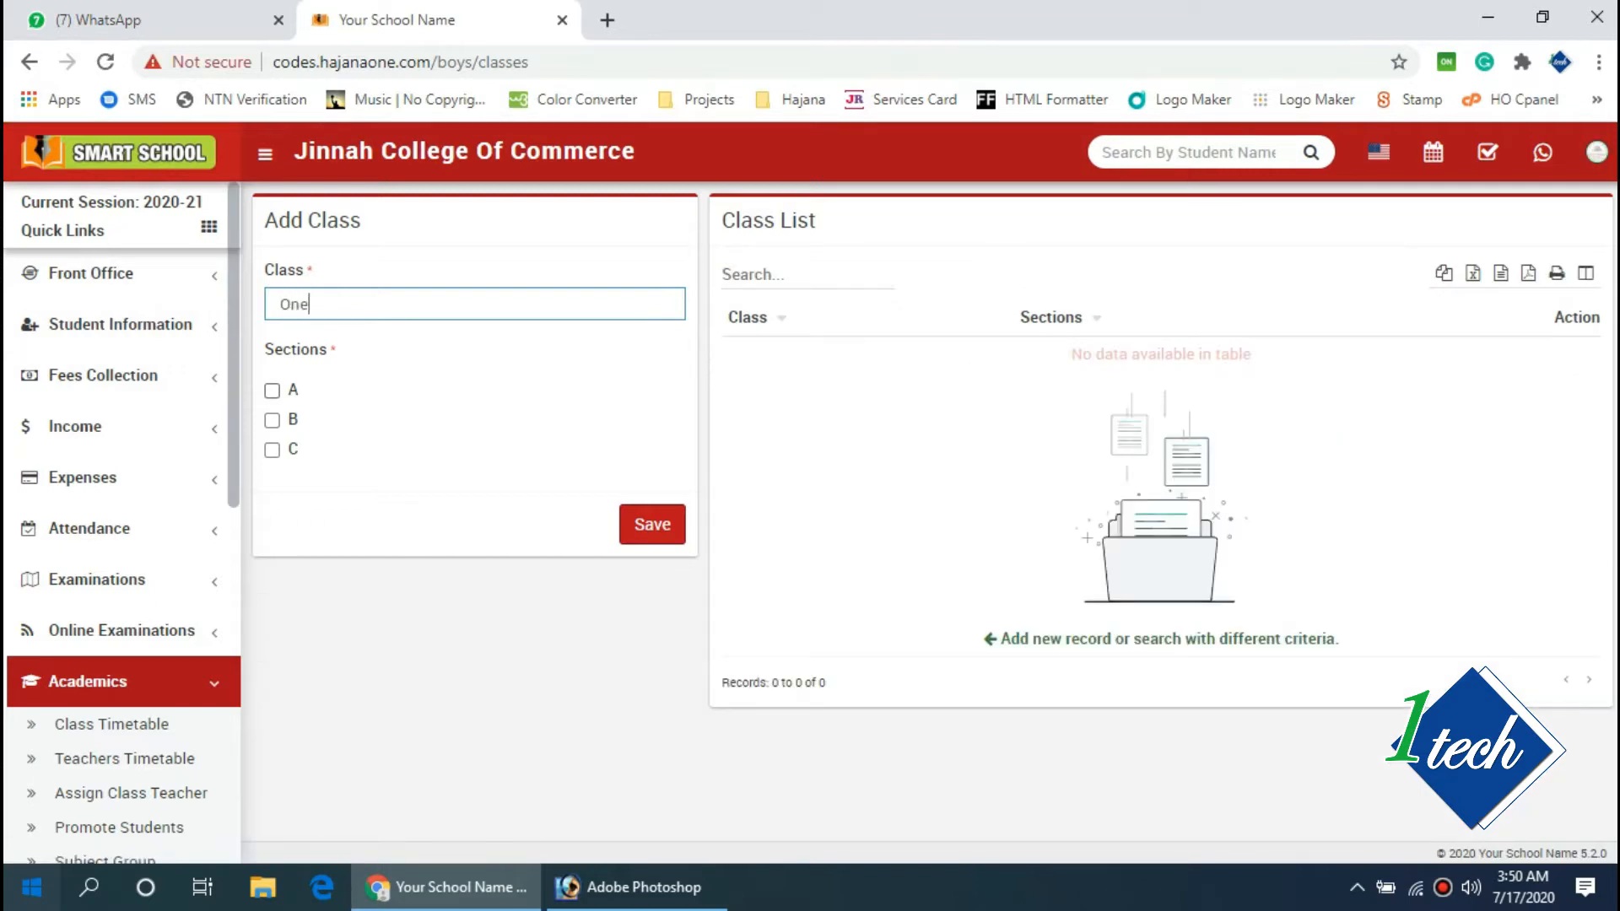
{"action": "left_click", "coordinate": [272, 391]}
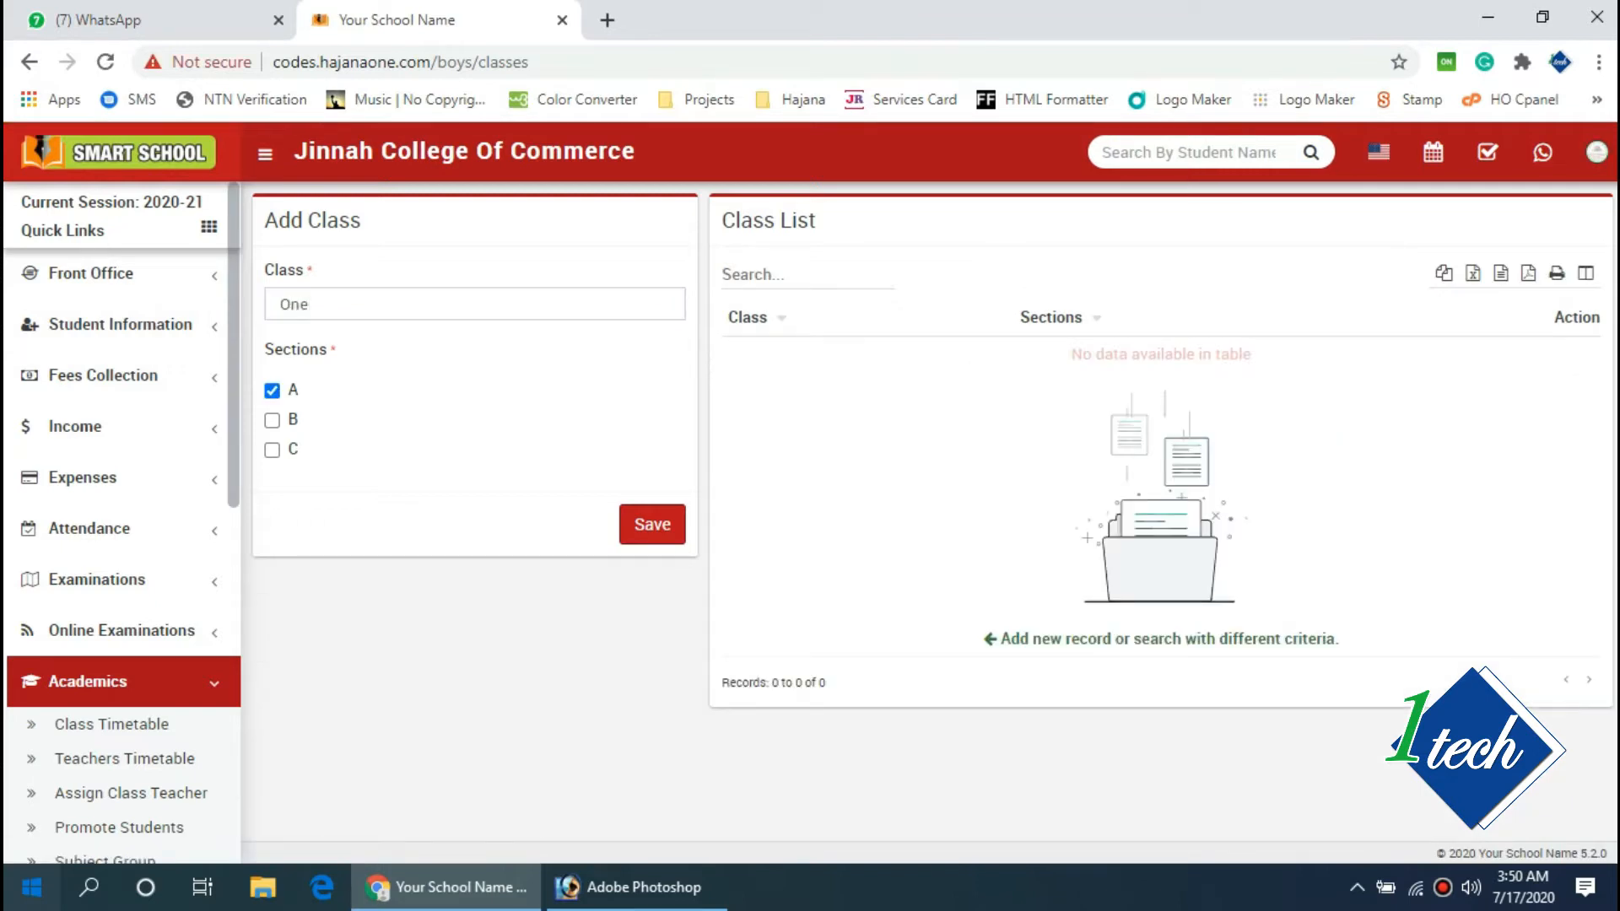
{"action": "left_click", "coordinate": [271, 420]}
{"action": "left_click", "coordinate": [272, 450]}
{"action": "left_click", "coordinate": [652, 524]}
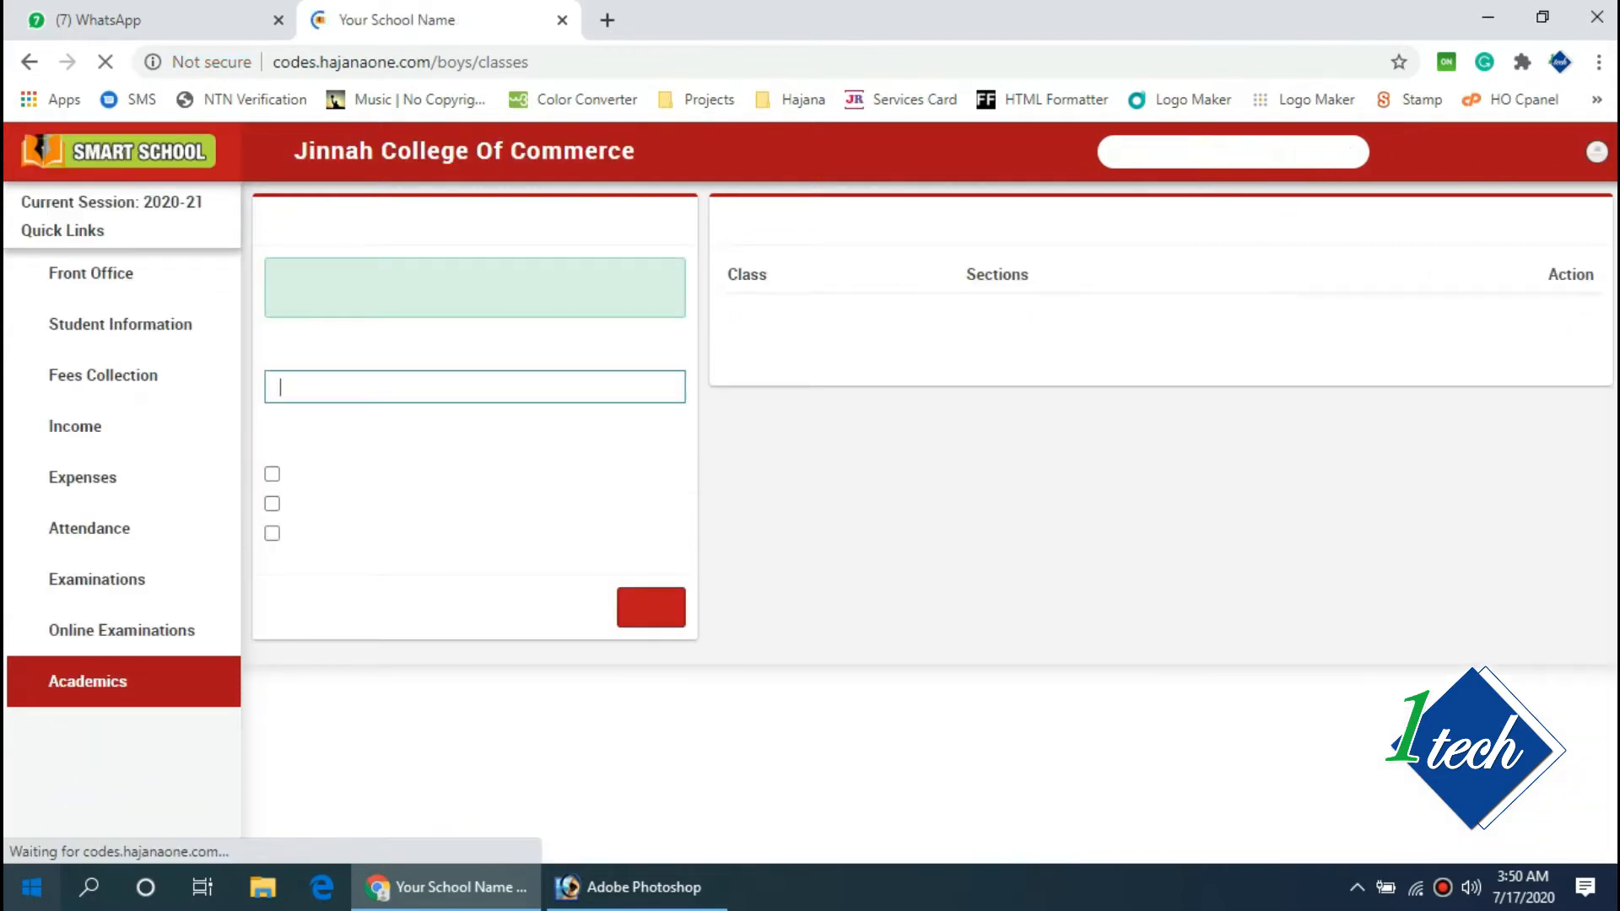
Add a class named Two with sections A and B assigned to it
{"action": "type", "text": "Two"}
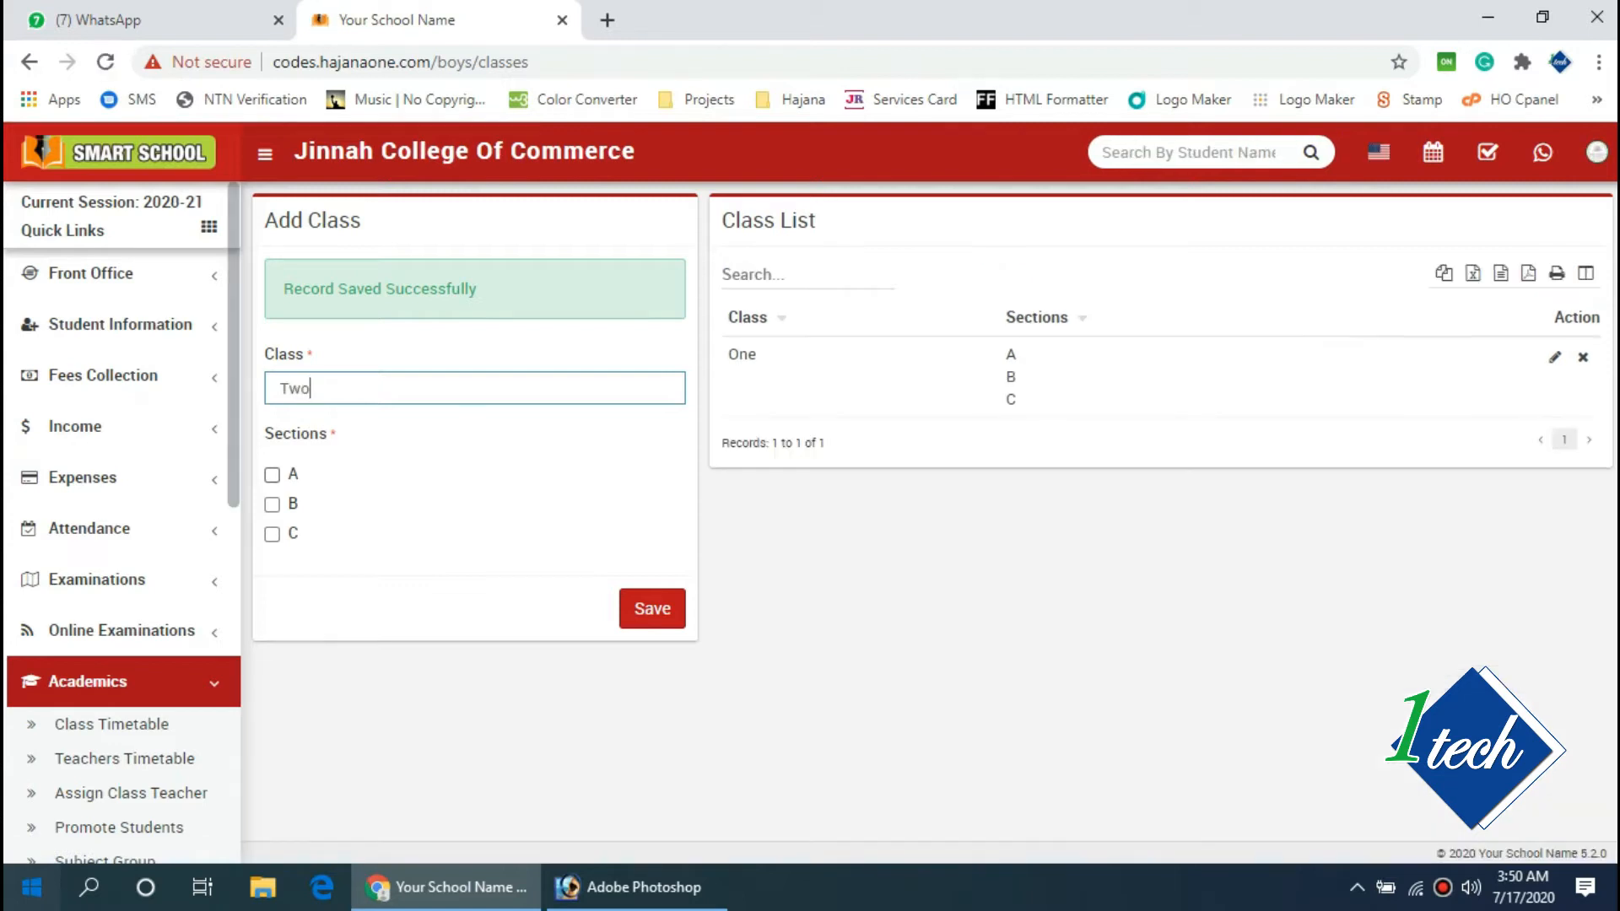
{"action": "left_click", "coordinate": [272, 475]}
{"action": "left_click", "coordinate": [272, 505]}
{"action": "left_click", "coordinate": [652, 608]}
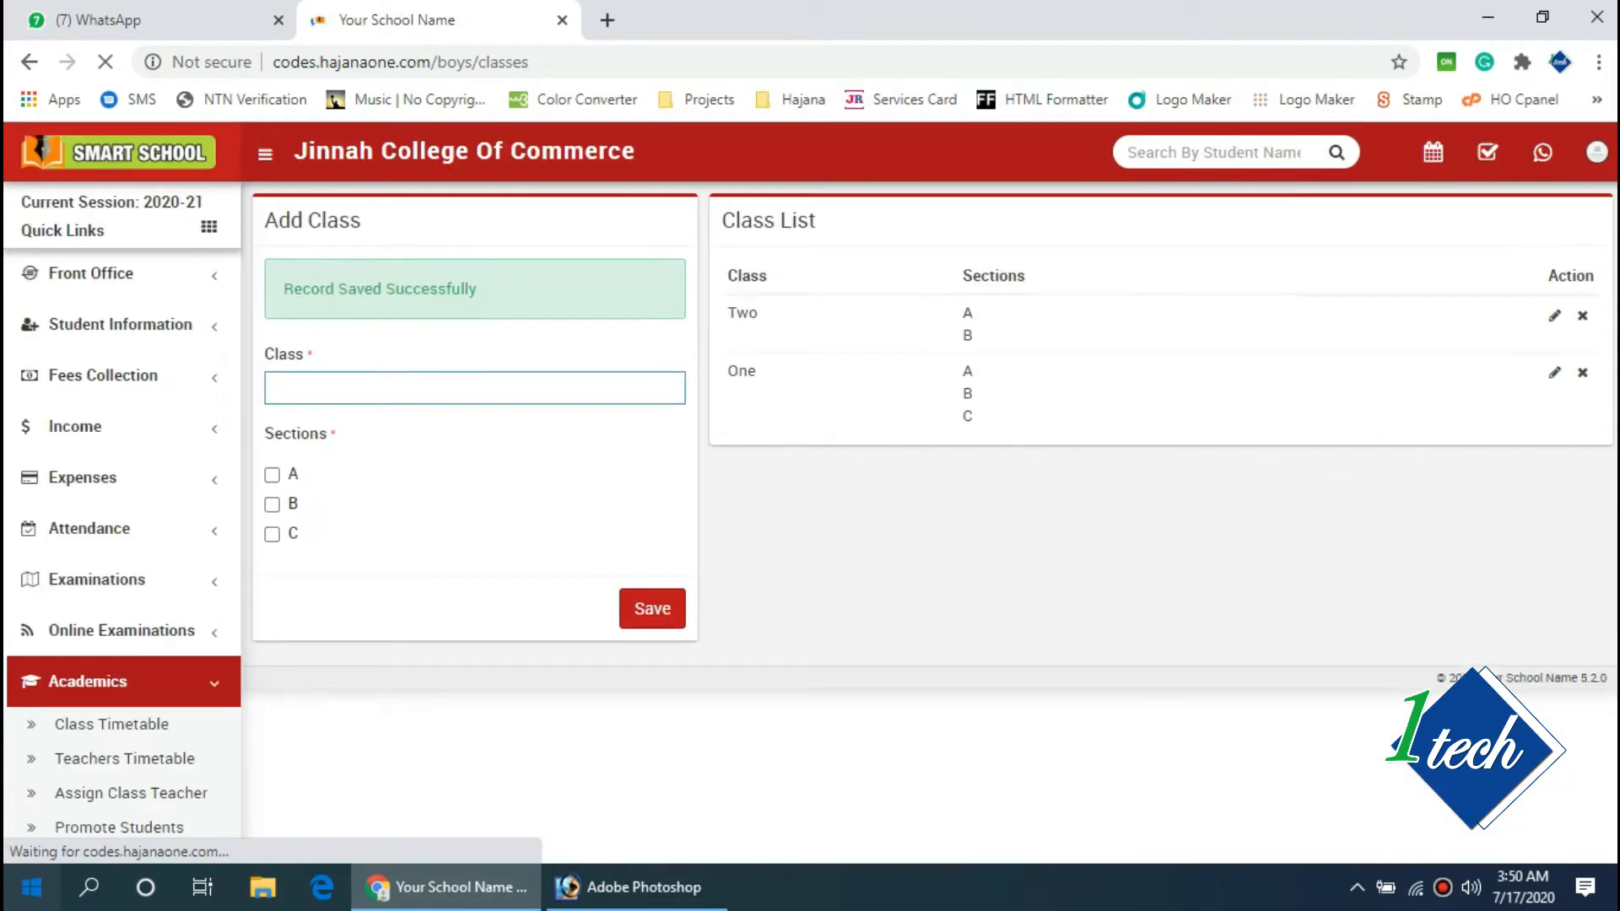
Add a class named Three with sections A and B assigned to it
{"action": "type", "text": "Three"}
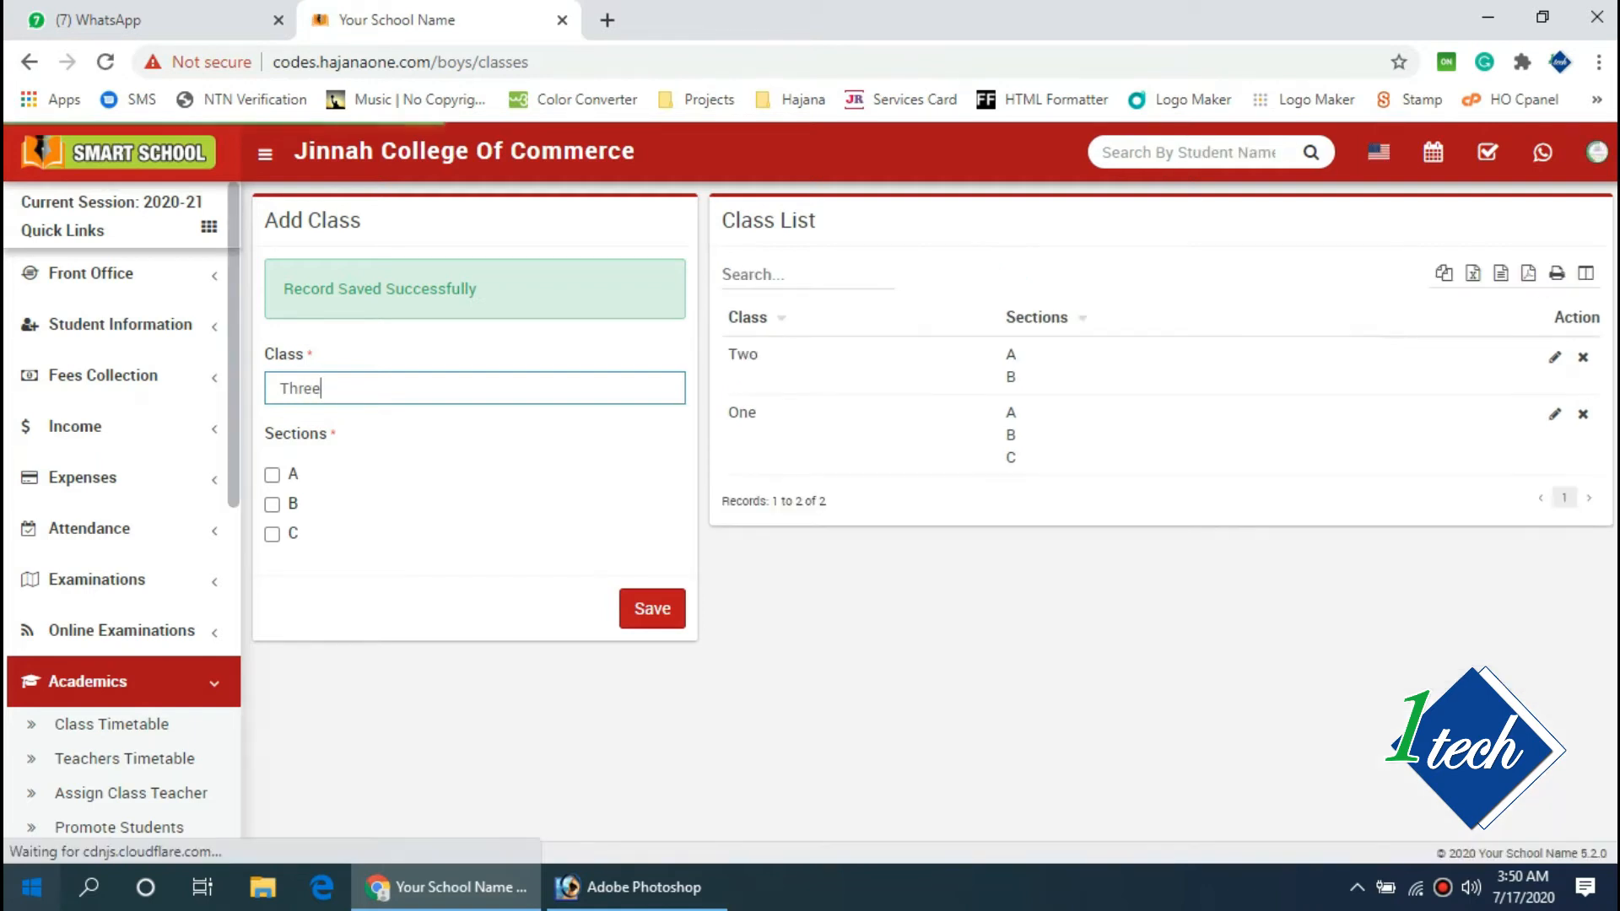
{"action": "left_click", "coordinate": [271, 476]}
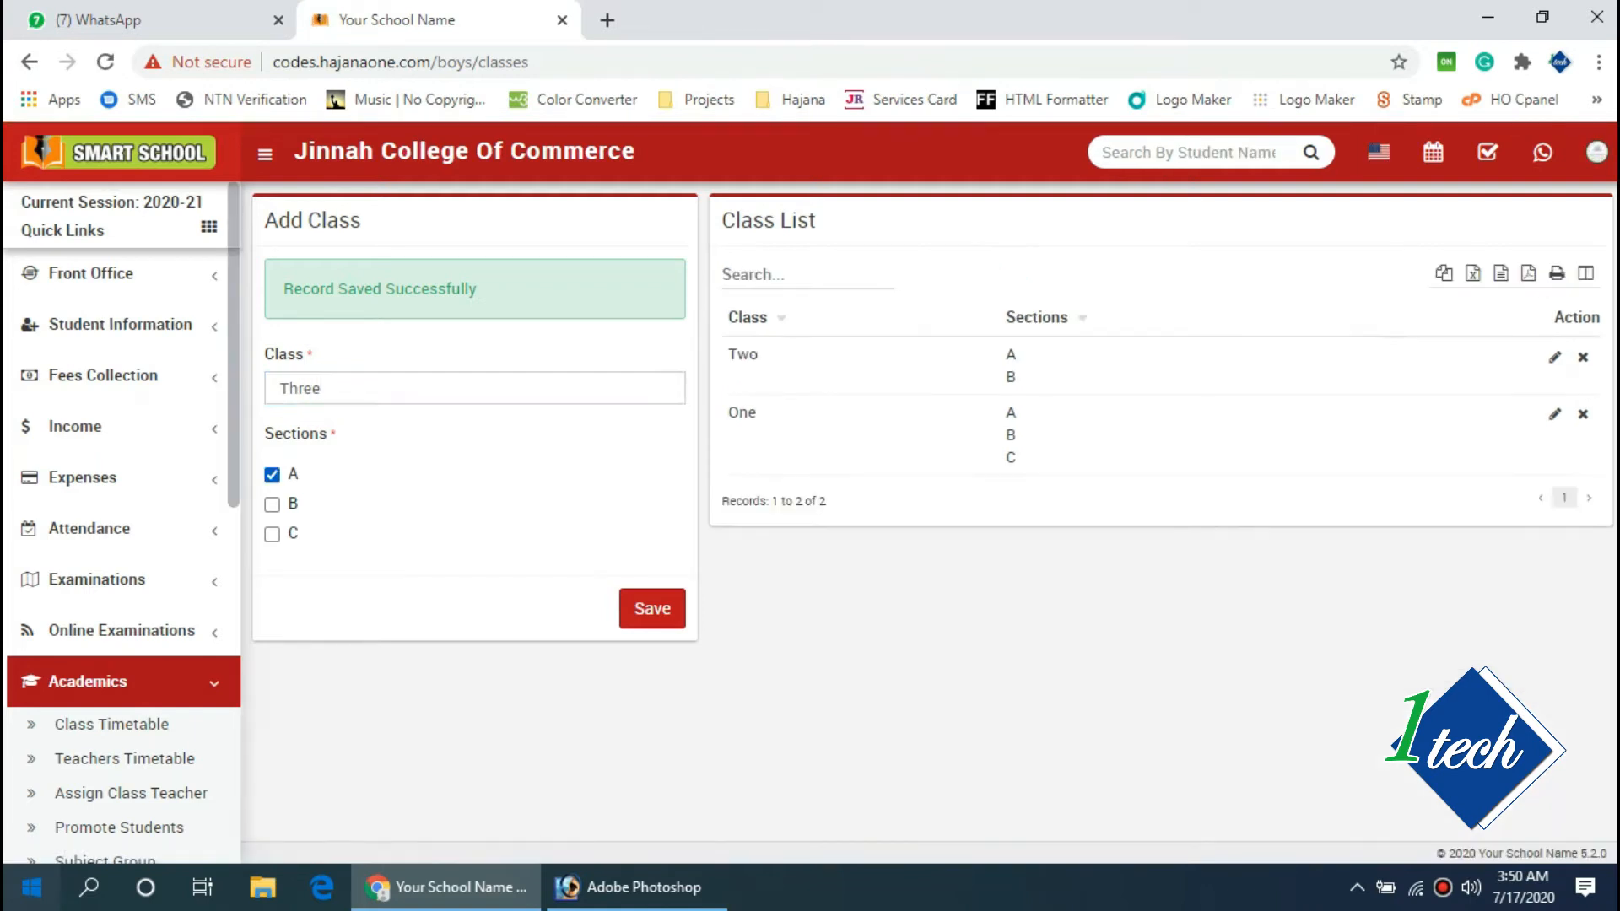
{"action": "left_click", "coordinate": [272, 504]}
{"action": "left_click", "coordinate": [652, 608]}
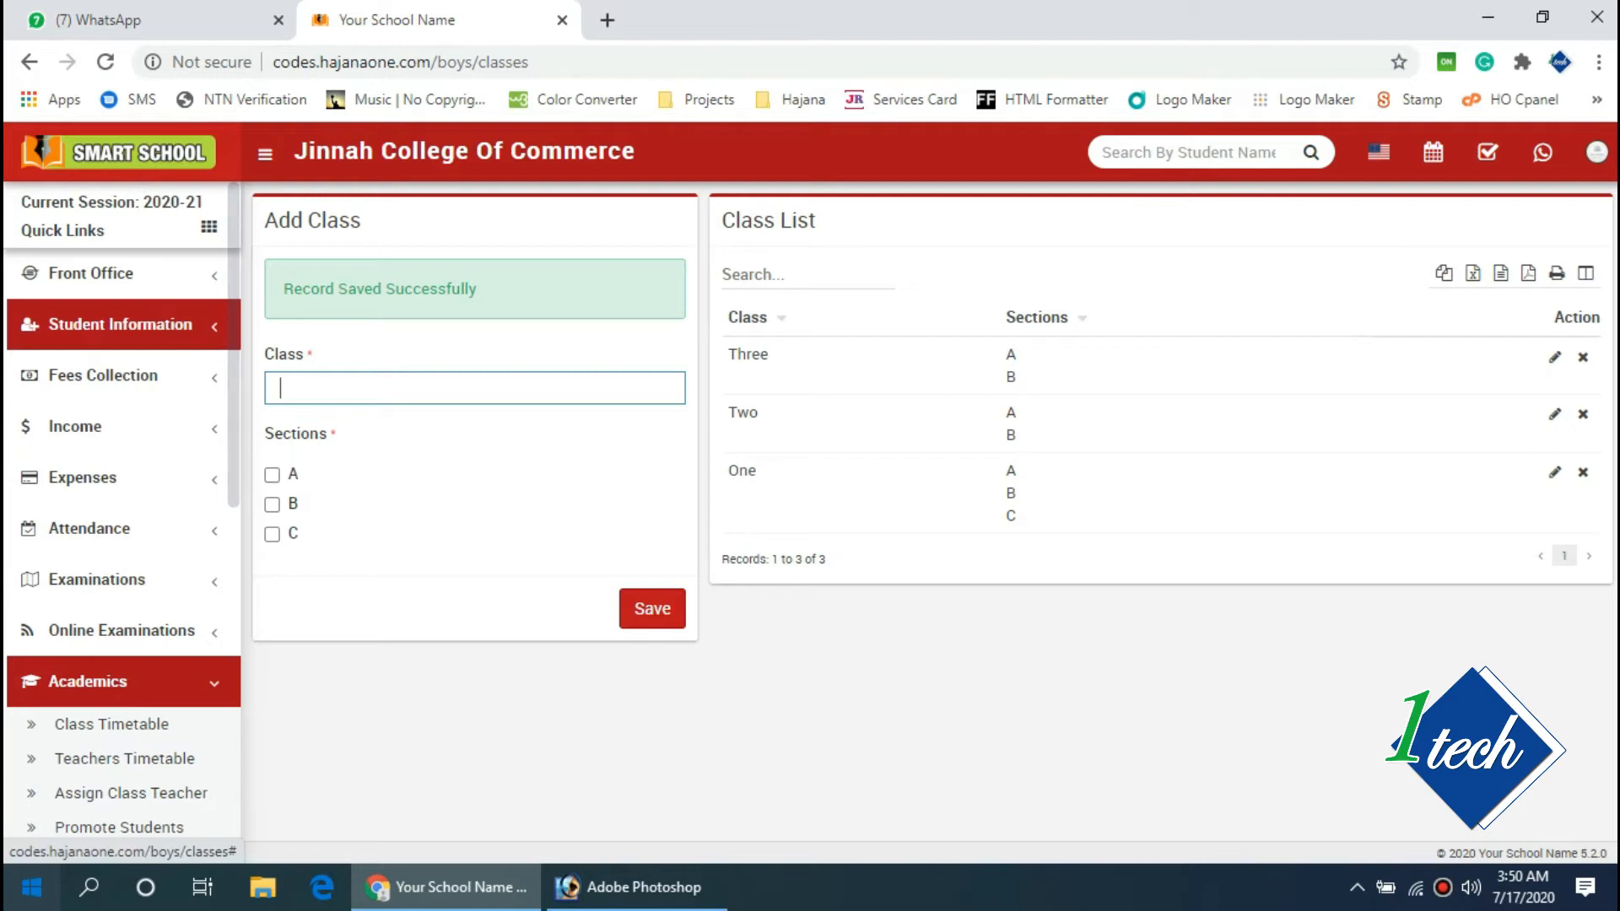
Create a student category named Friend's Son in Student Information
{"action": "left_click", "coordinate": [120, 325]}
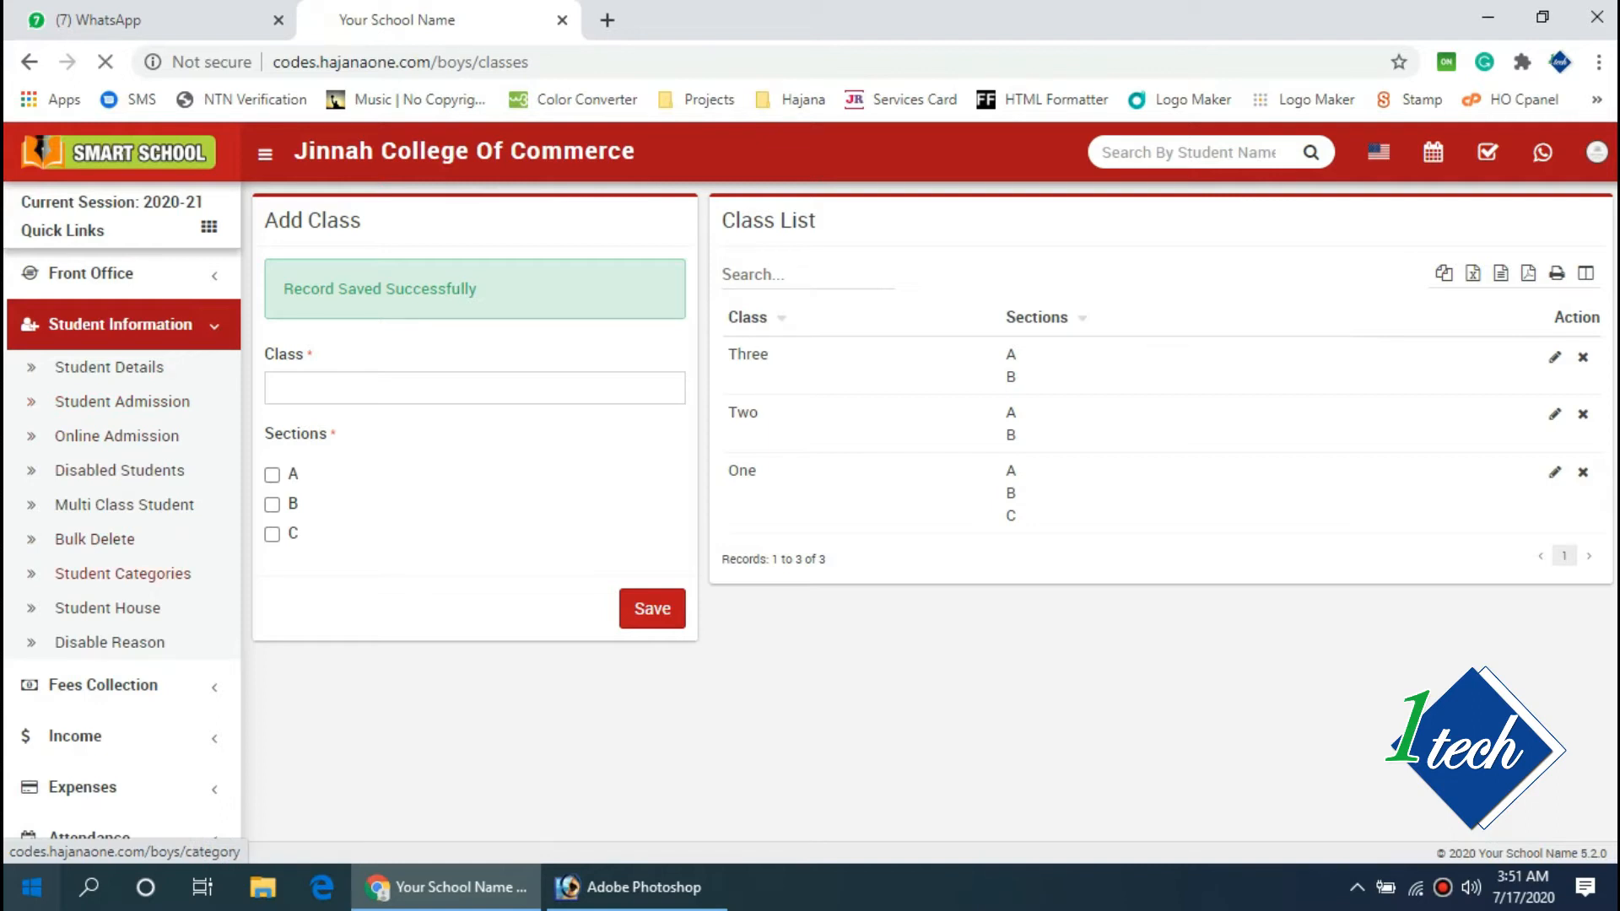
{"action": "left_click", "coordinate": [122, 574]}
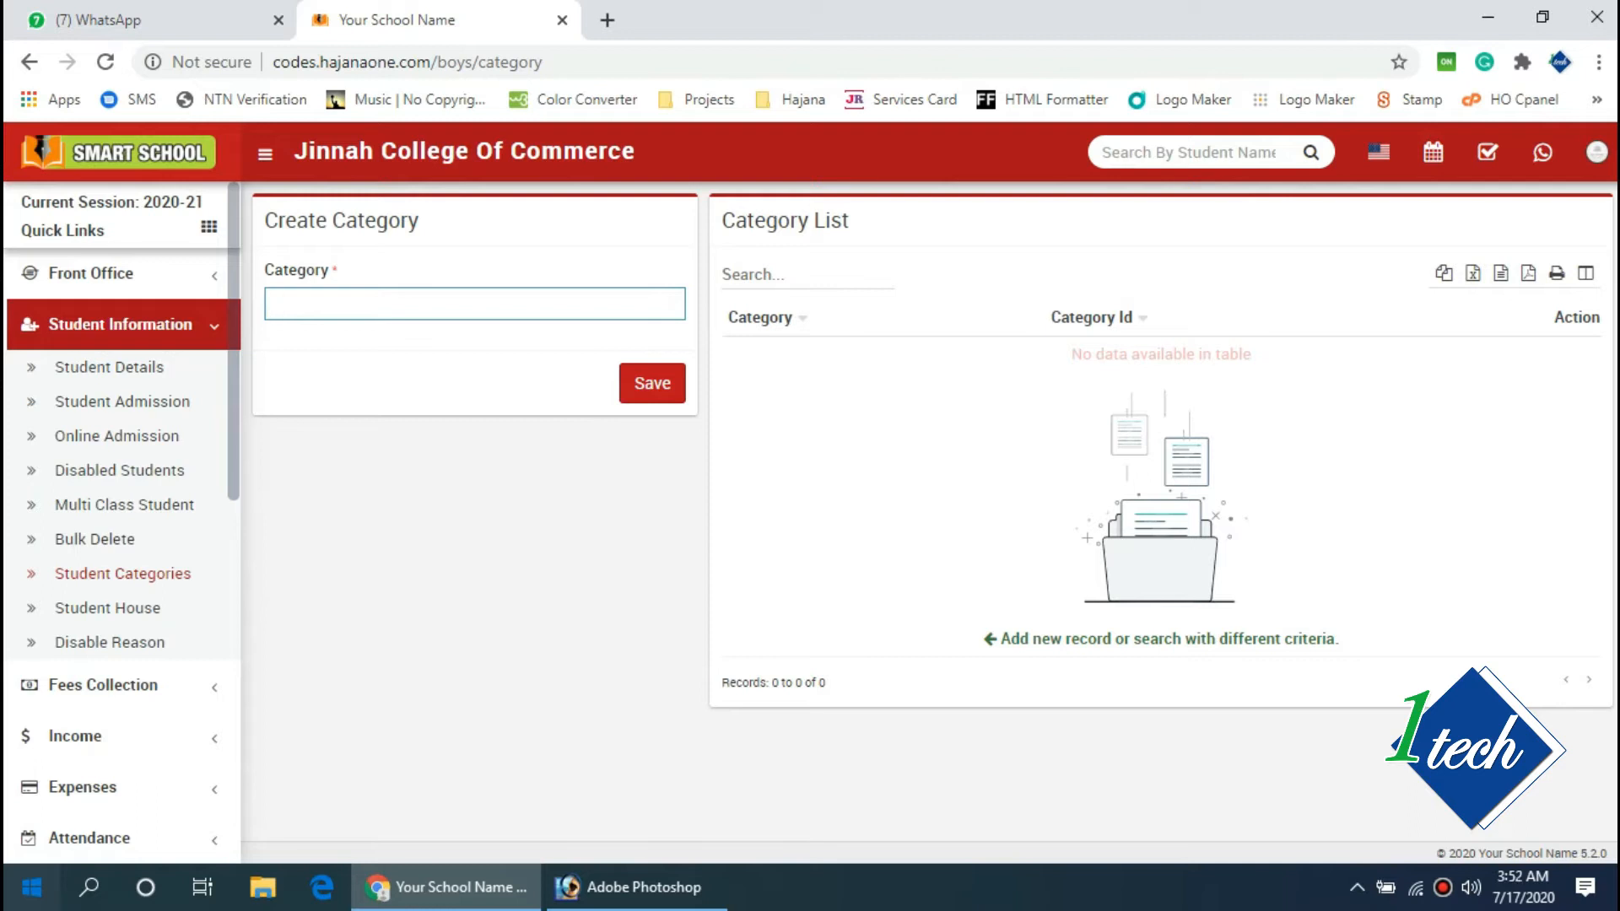
{"action": "type", "text": "Friend's Son"}
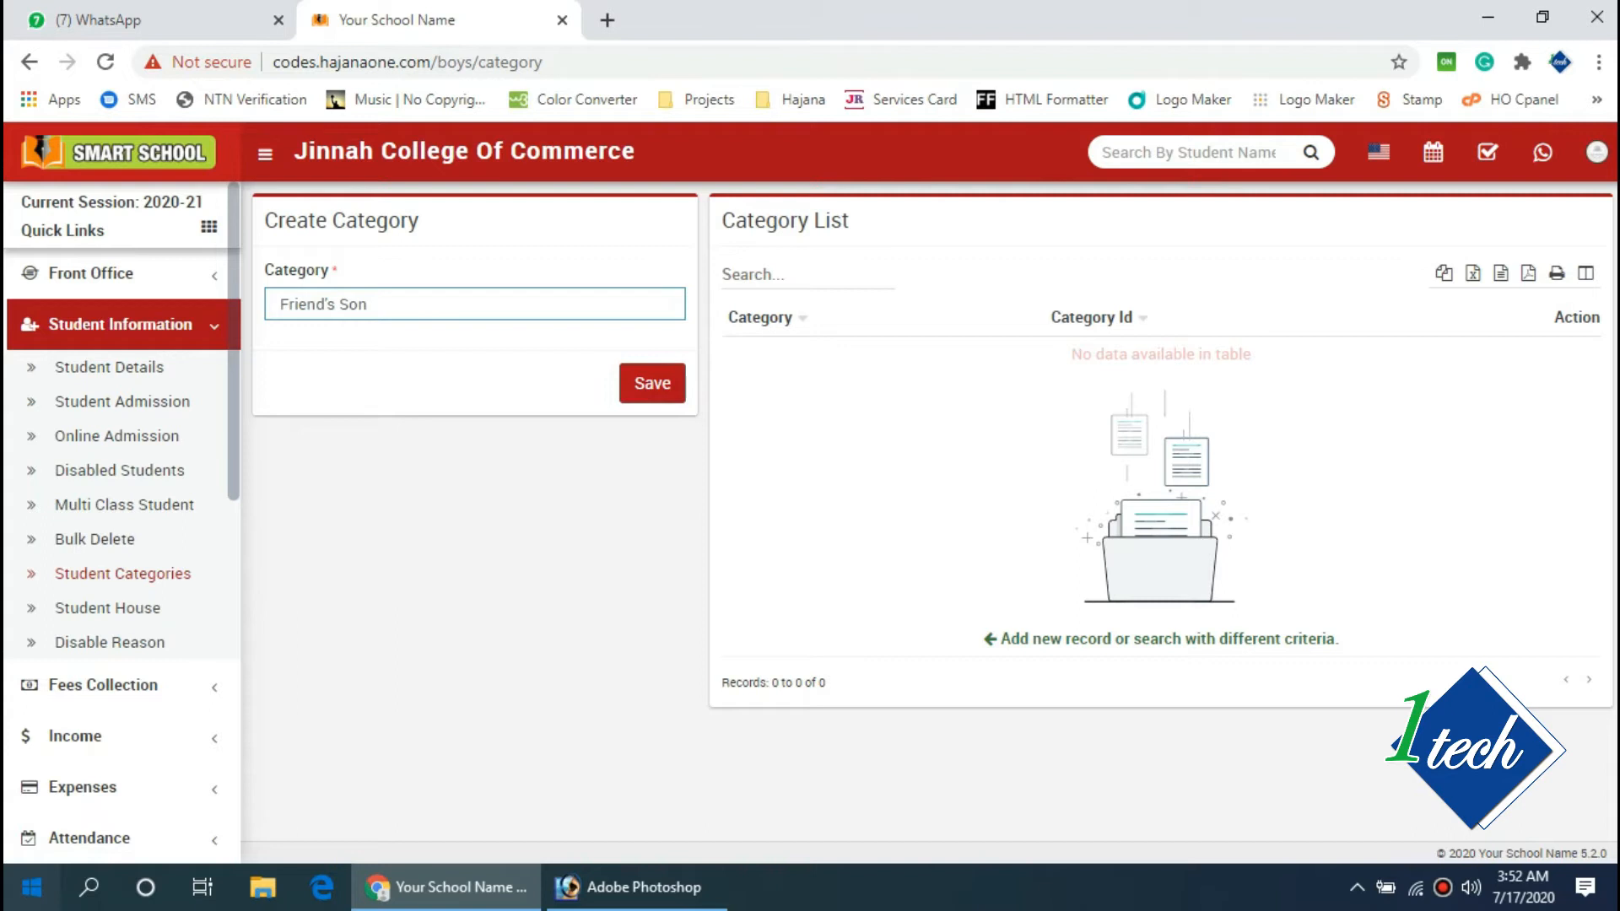
{"action": "left_click", "coordinate": [653, 383]}
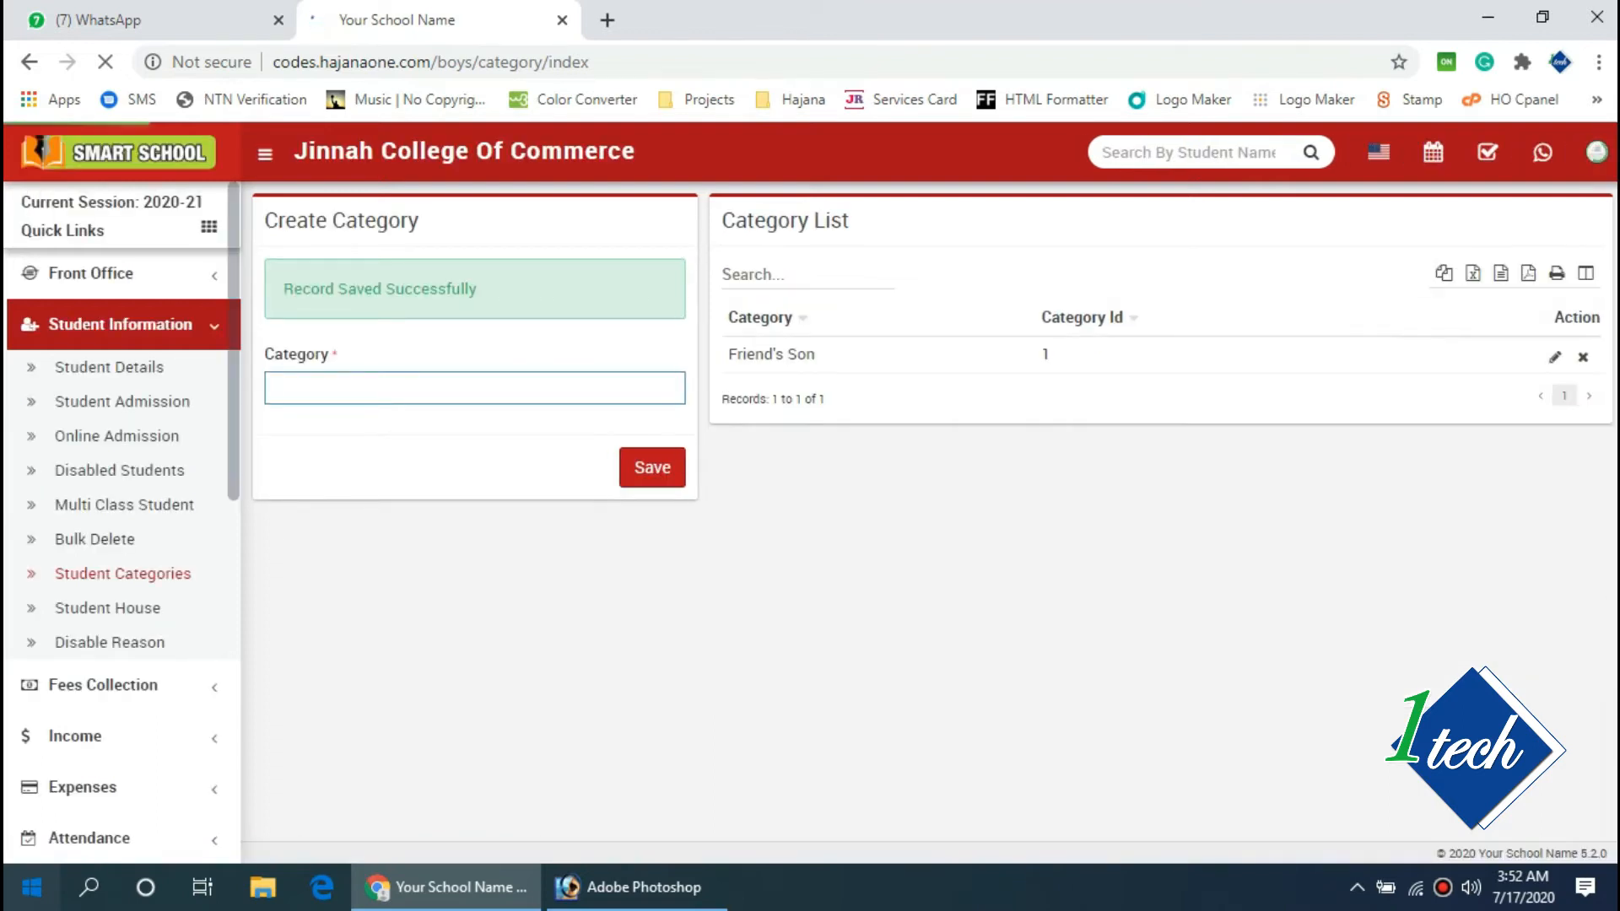
Create two more student categories named No Fees and Stars
{"action": "type", "text": "No Fees"}
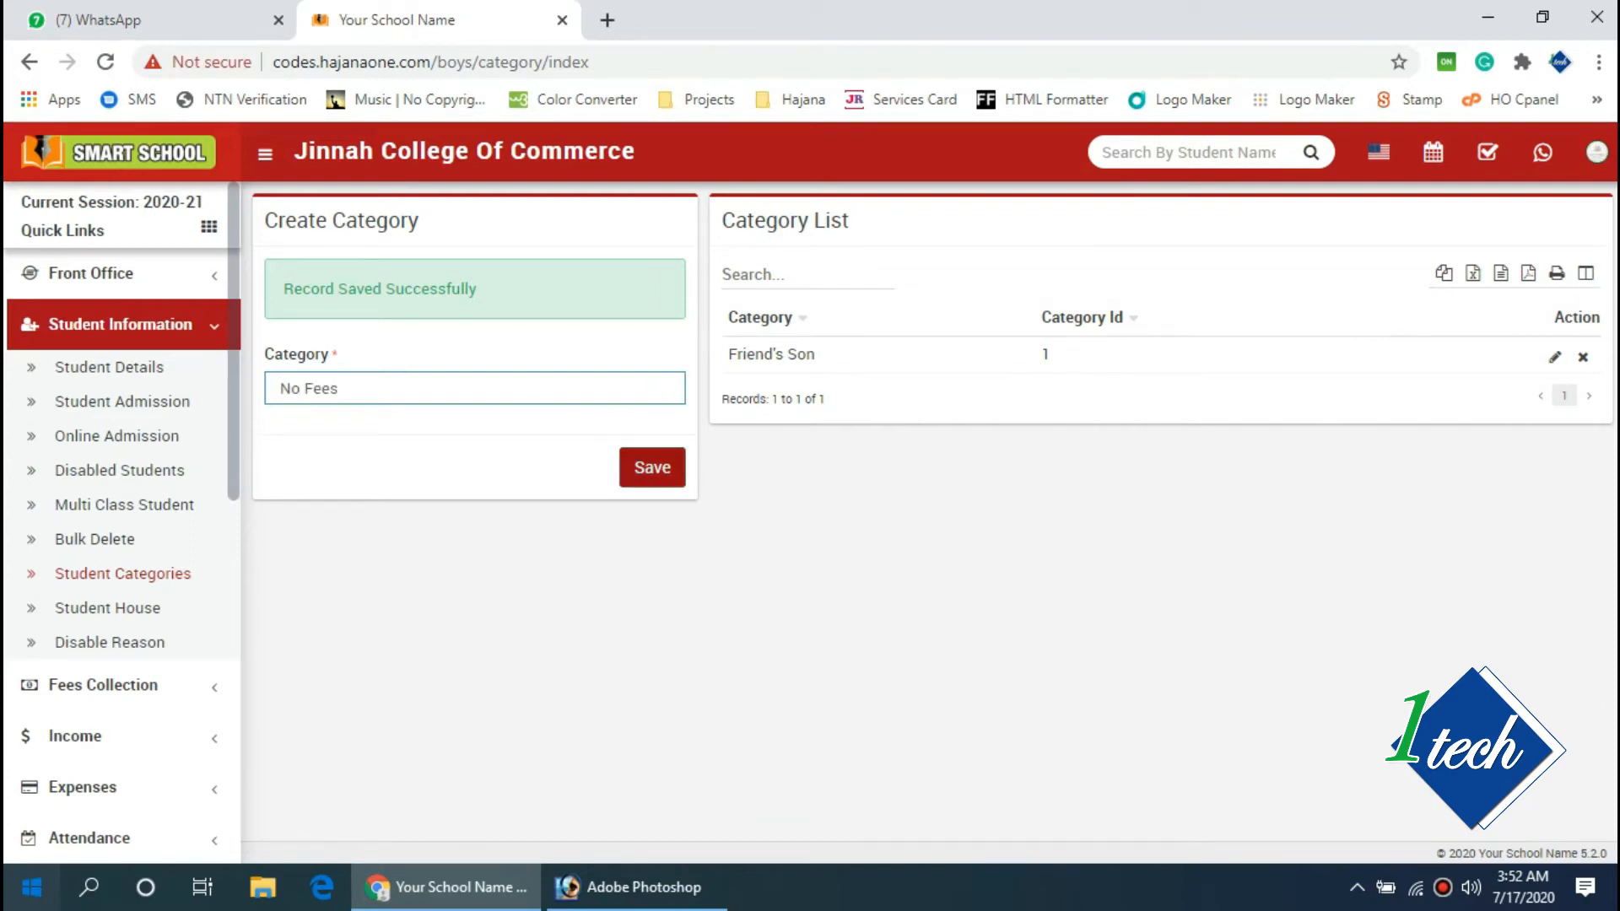
{"action": "left_click", "coordinate": [652, 468]}
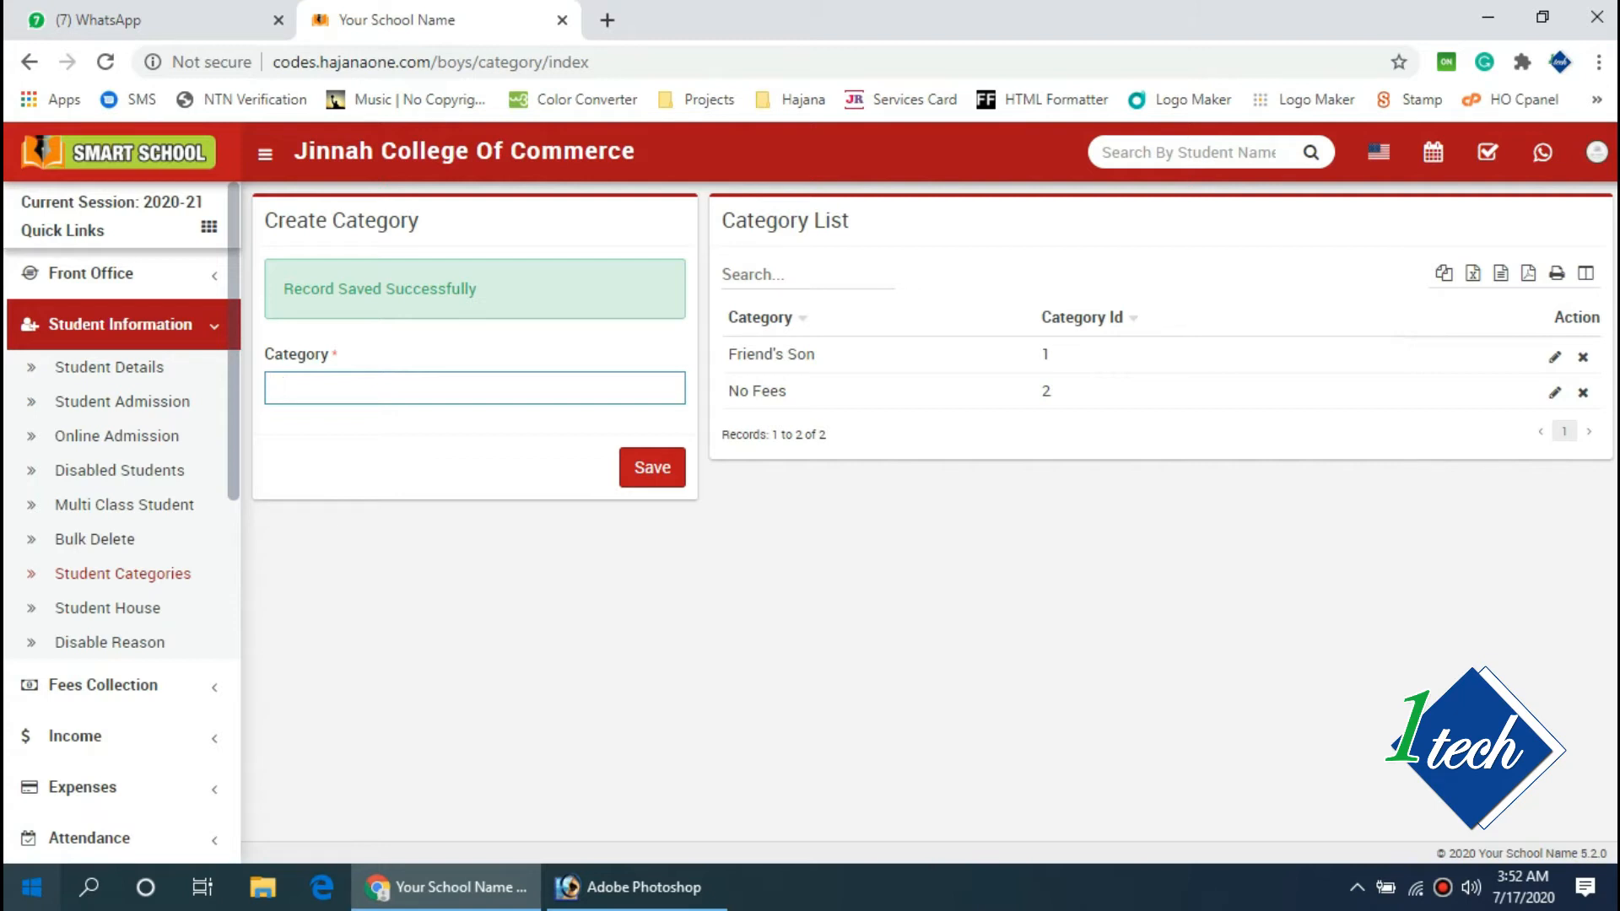
{"action": "type", "text": "Stars"}
{"action": "left_click", "coordinate": [653, 467]}
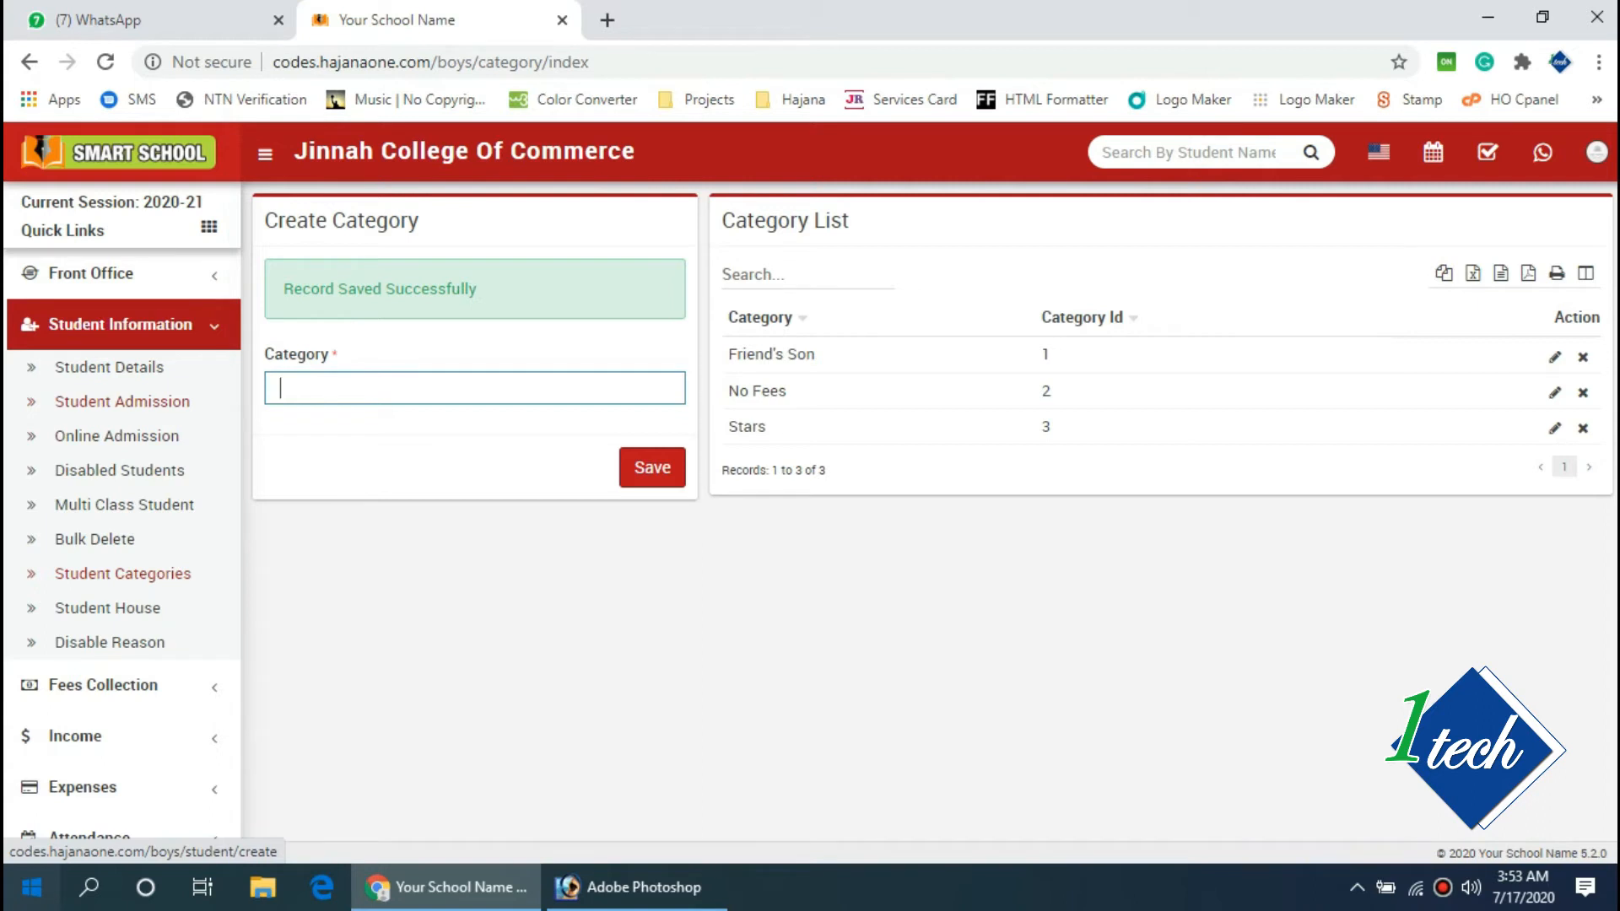
Download the sample student import file from the student admission import page and open it in Excel
{"action": "left_click", "coordinate": [122, 401]}
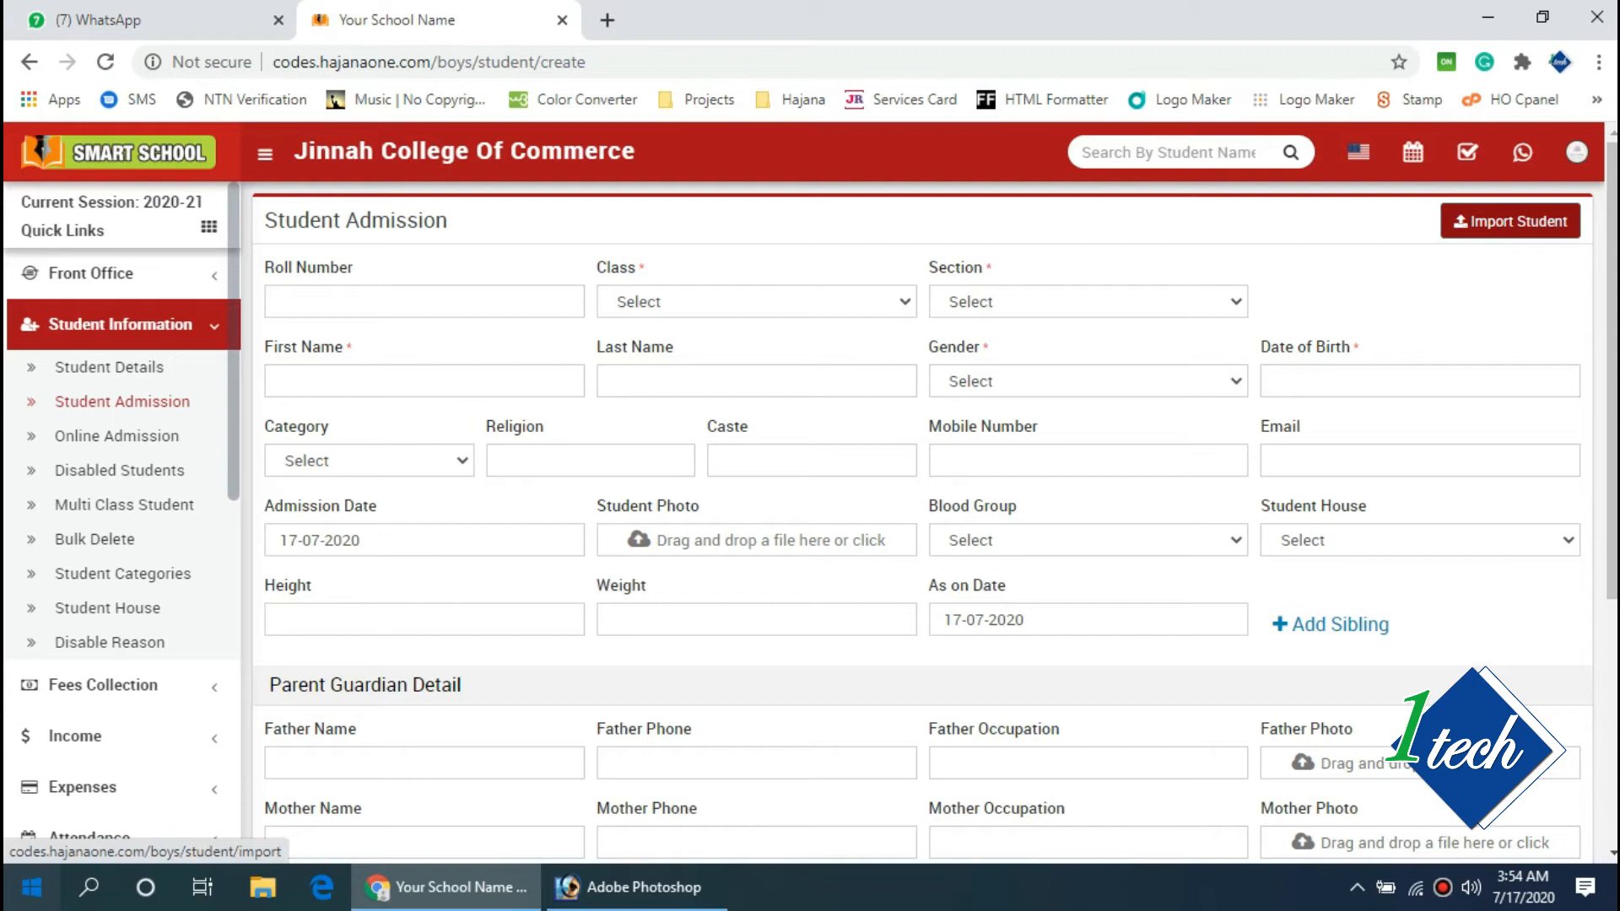
{"action": "left_click", "coordinate": [1510, 222]}
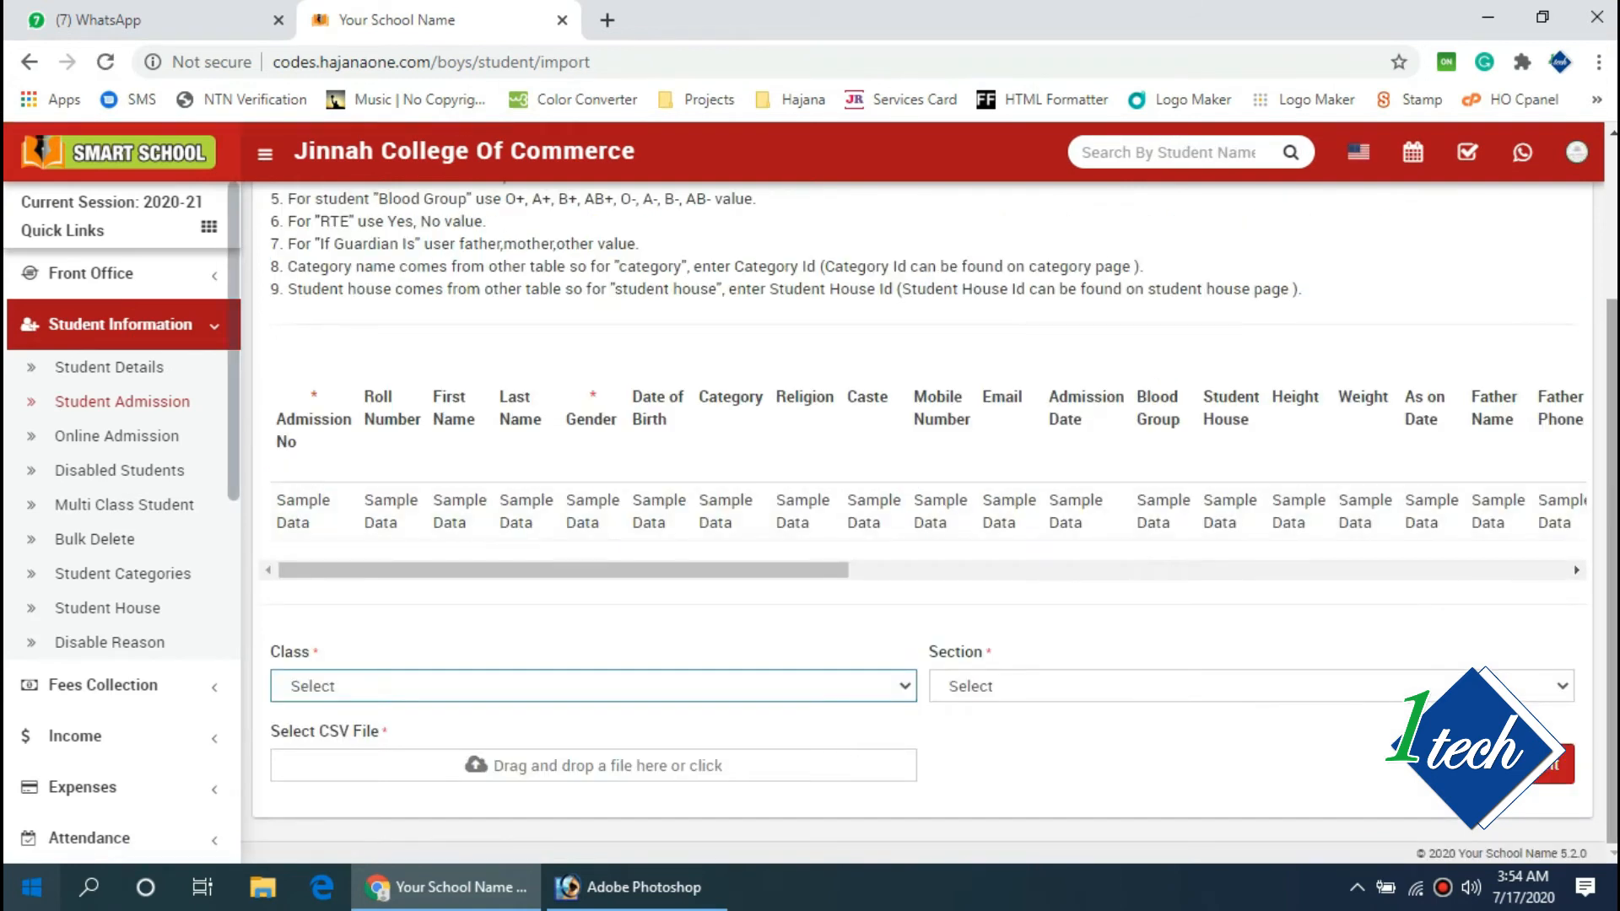
{"action": "scroll", "coordinate": [928, 506], "scroll_direction": "up", "scroll_amount": 3}
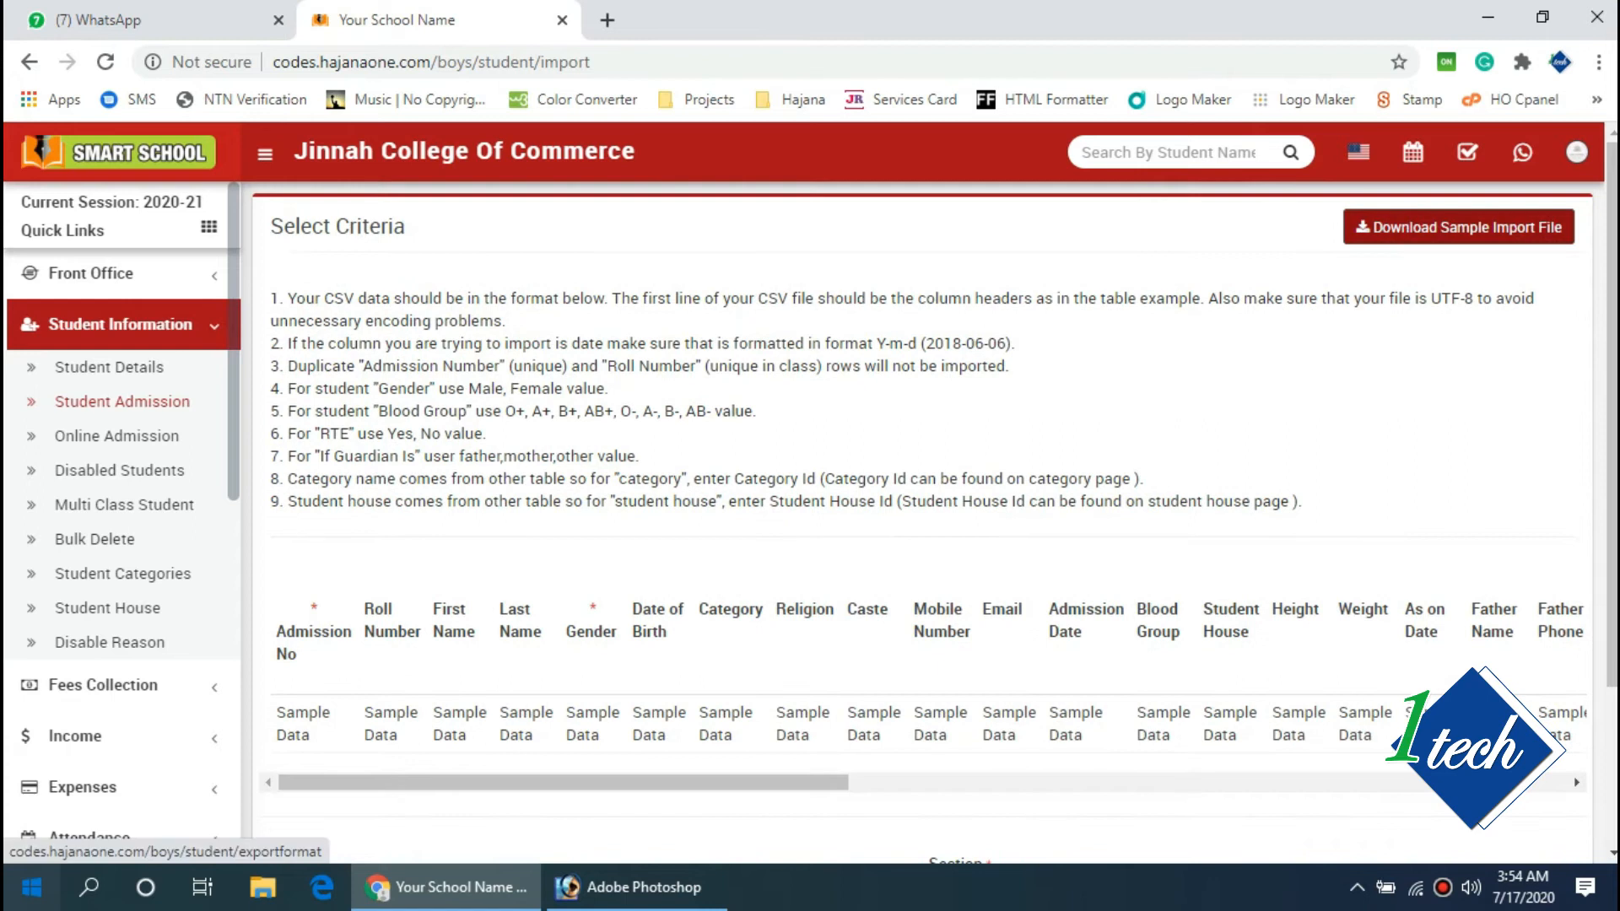
{"action": "left_click", "coordinate": [1459, 227]}
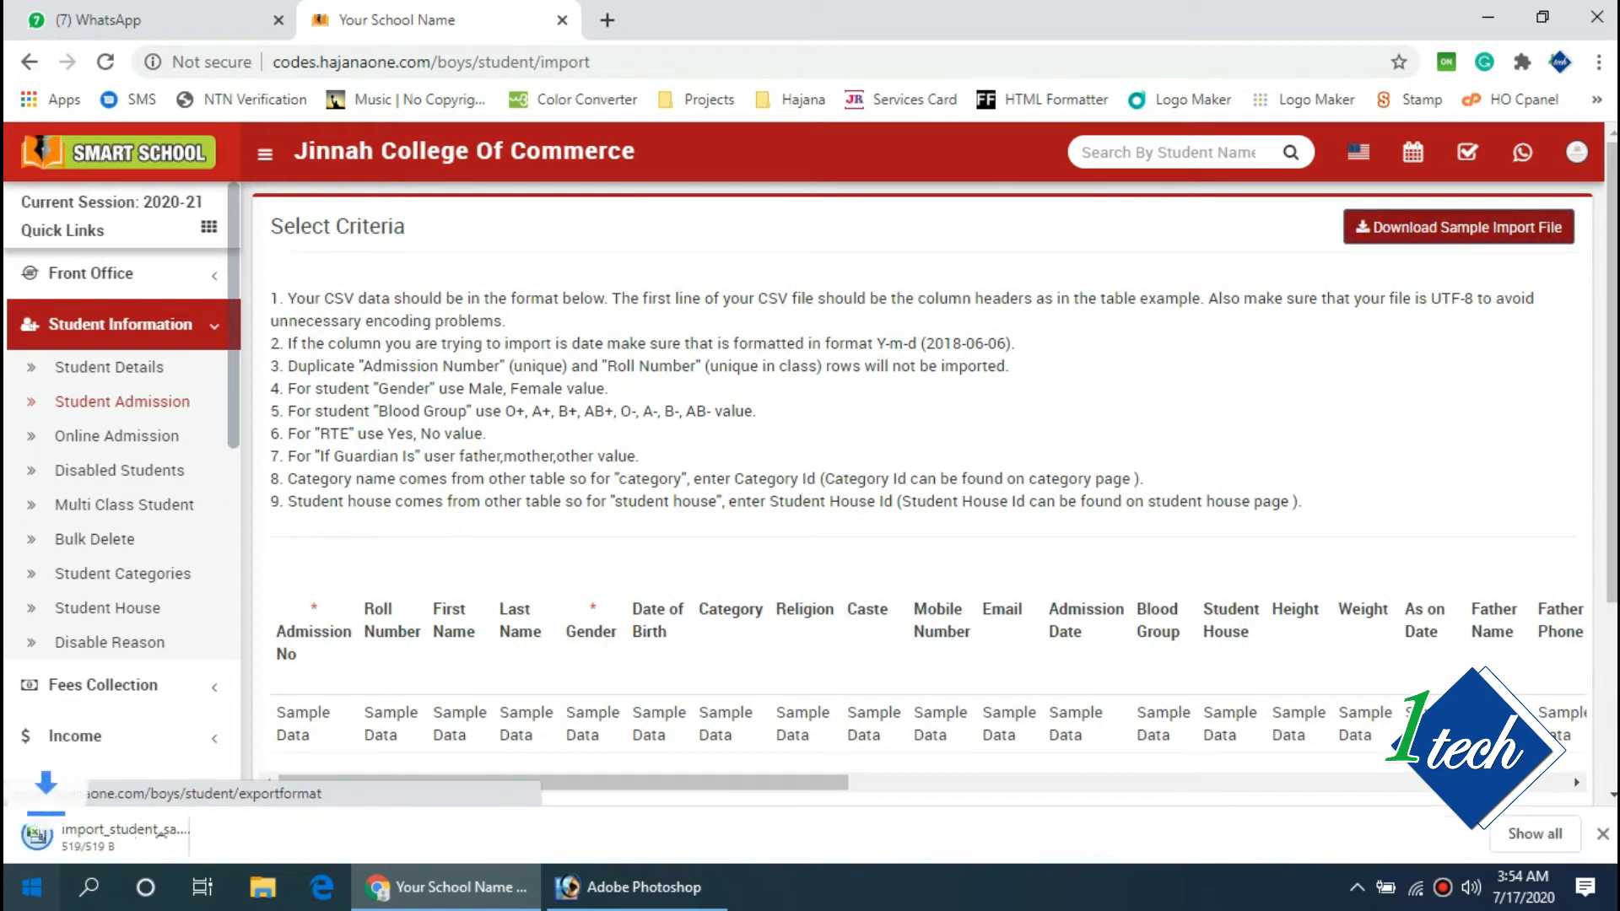
{"action": "left_click", "coordinate": [148, 836]}
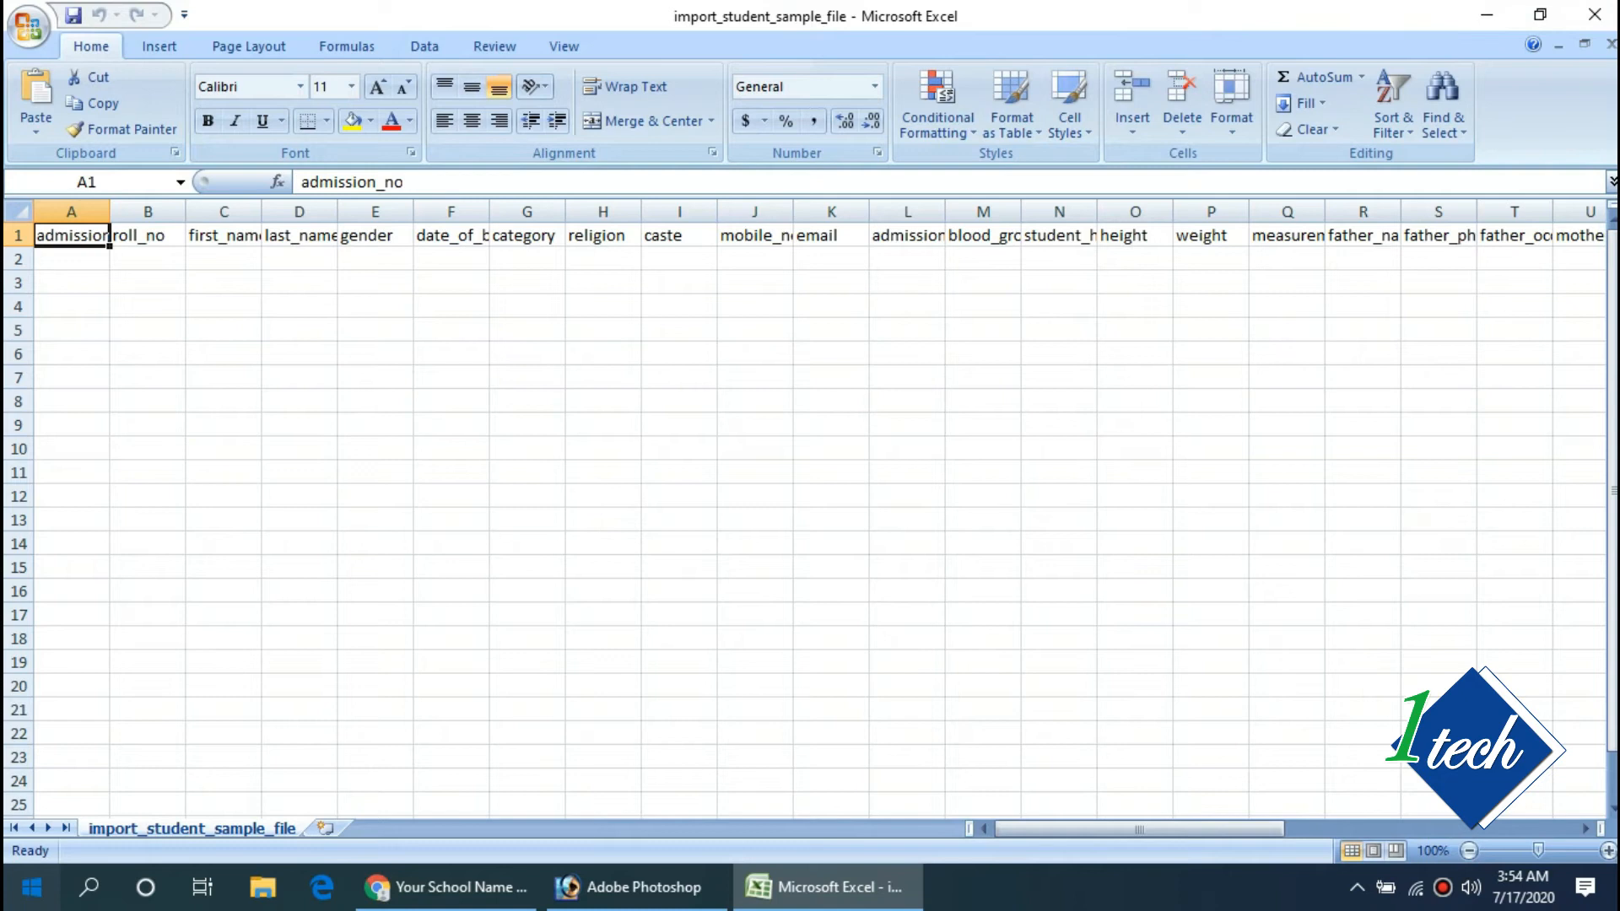
Examine the blank columns of the sample import file, including admission number, roll number, first name, and email through blood group
{"action": "left_click_drag", "start_coordinate": [71, 258], "coordinate": [72, 520]}
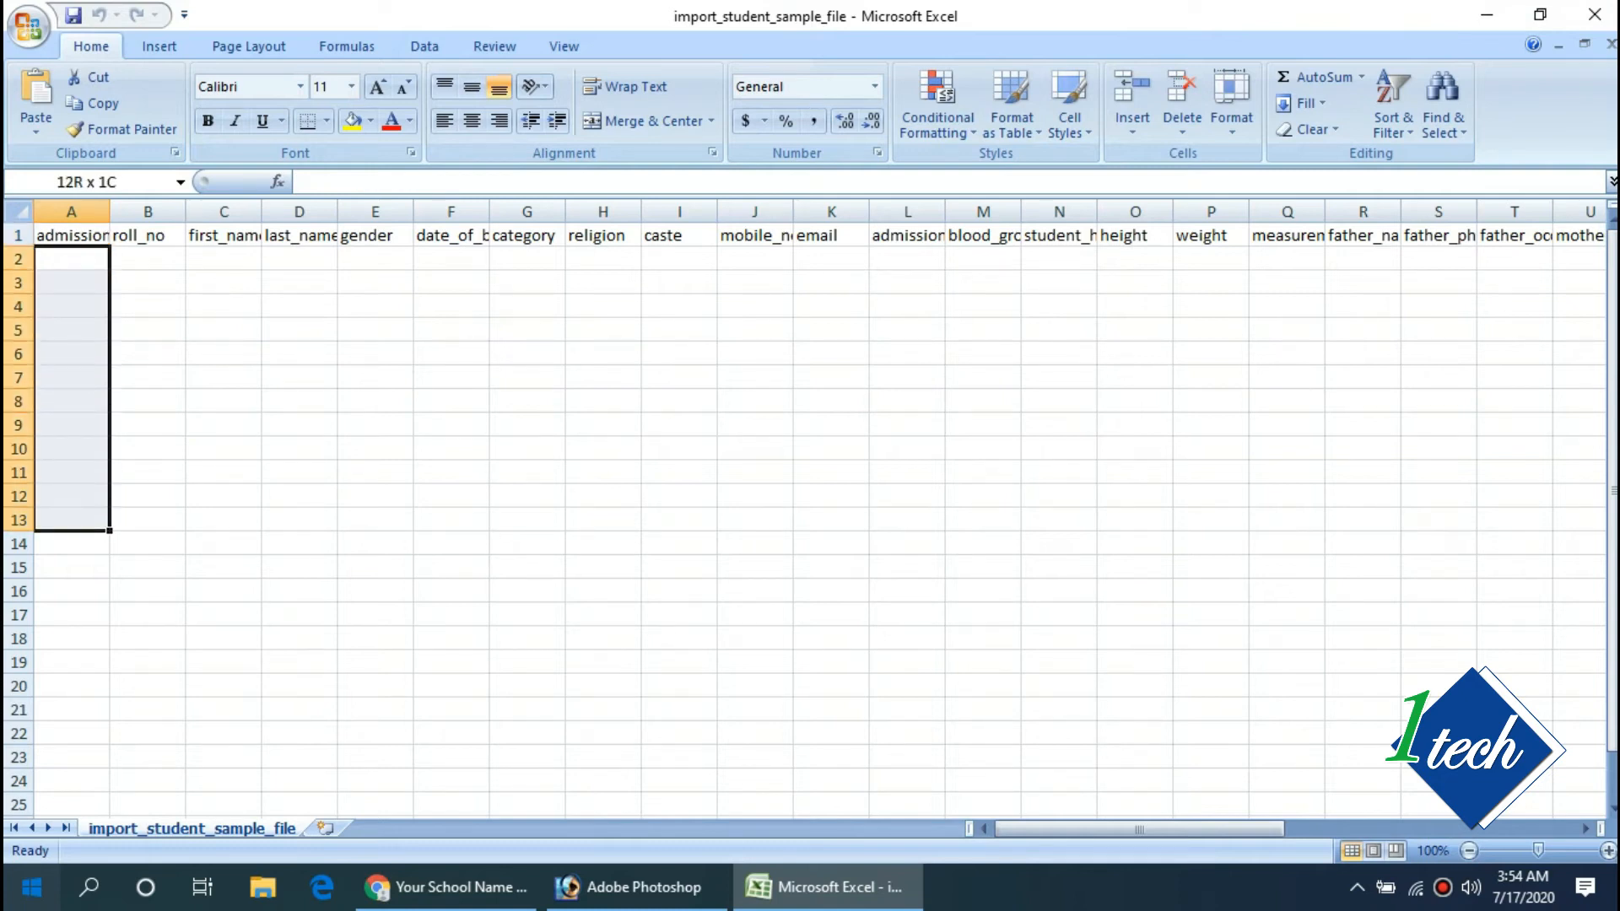
{"action": "left_click_drag", "start_coordinate": [148, 258], "coordinate": [148, 448]}
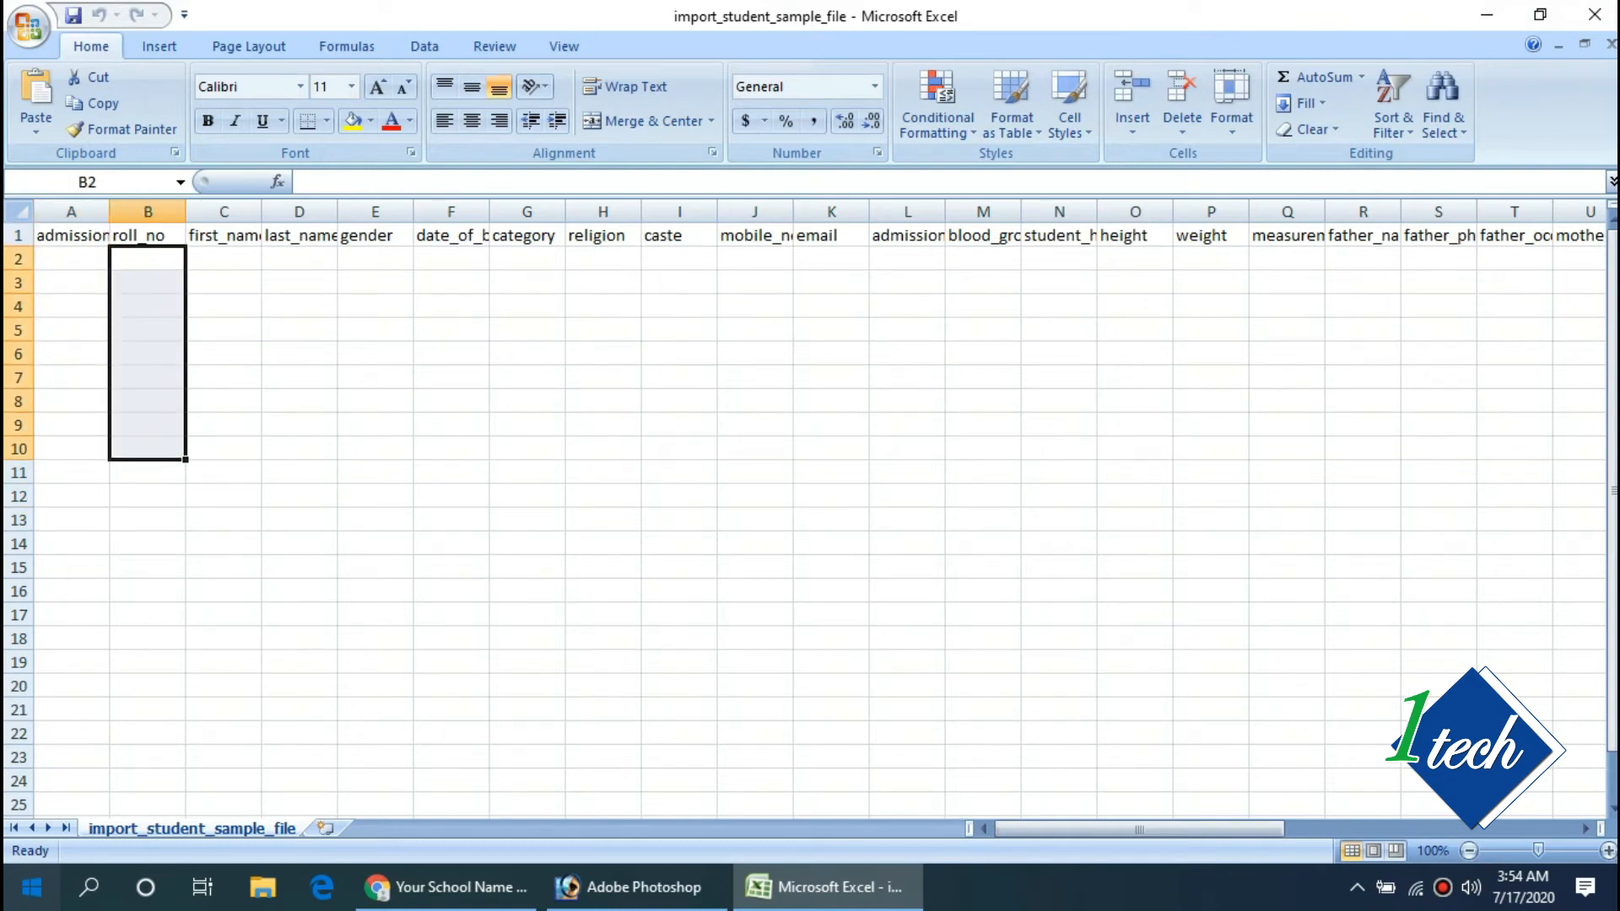
{"action": "left_click_drag", "start_coordinate": [71, 258], "coordinate": [72, 402]}
{"action": "left_click_drag", "start_coordinate": [147, 259], "coordinate": [147, 354]}
{"action": "left_click", "coordinate": [224, 258]}
{"action": "left_click_drag", "start_coordinate": [224, 258], "coordinate": [224, 330]}
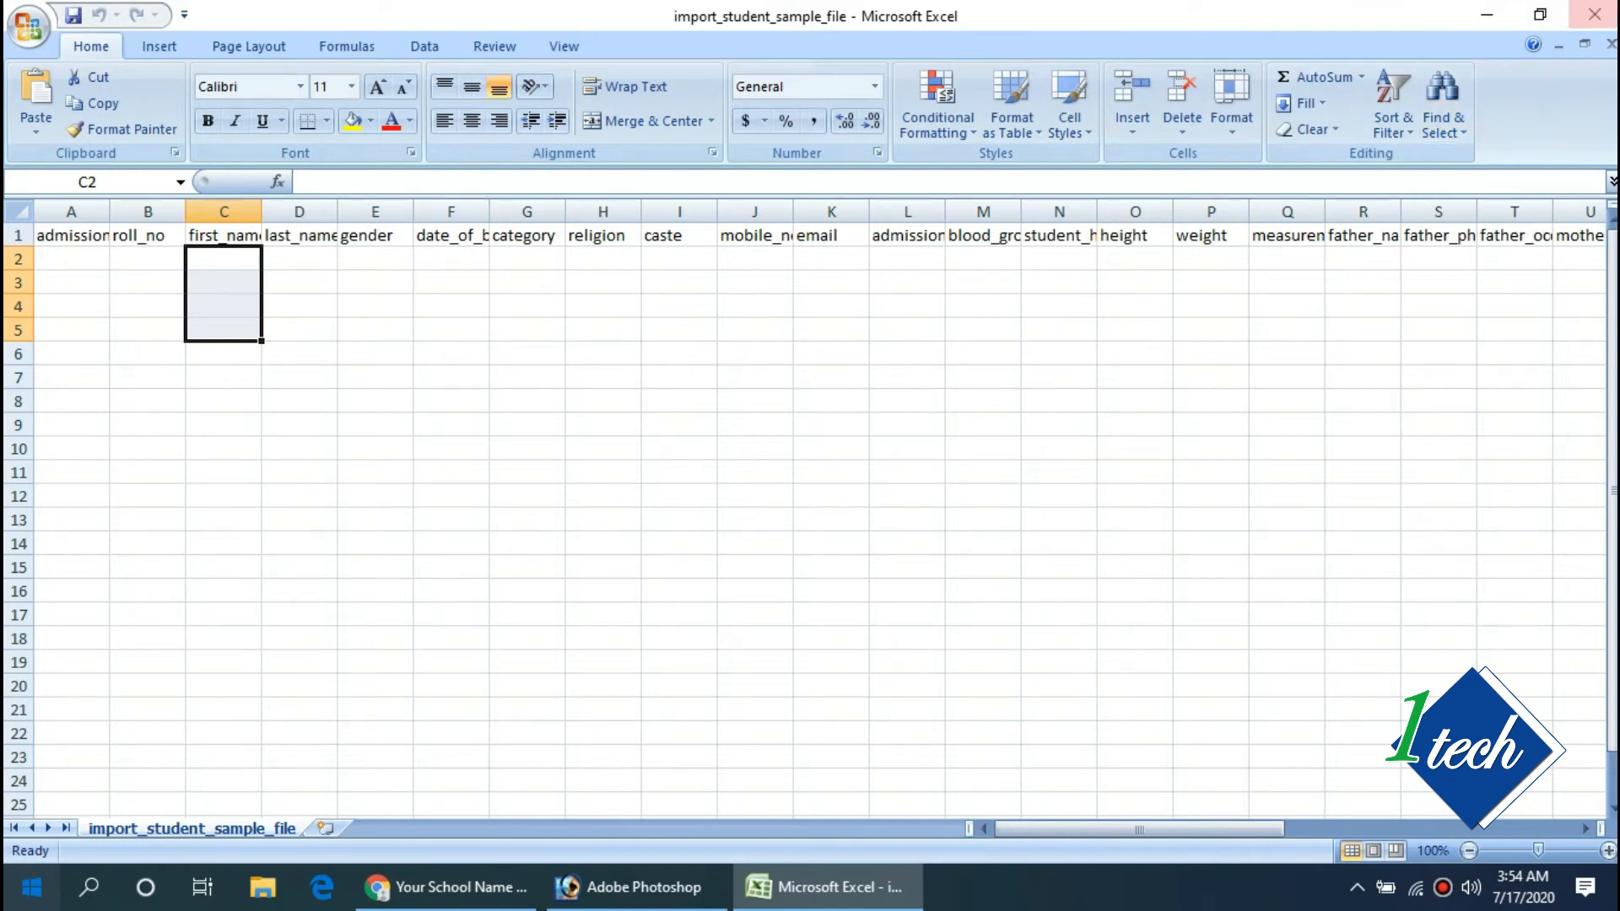
{"action": "left_click_drag", "start_coordinate": [831, 258], "coordinate": [983, 258]}
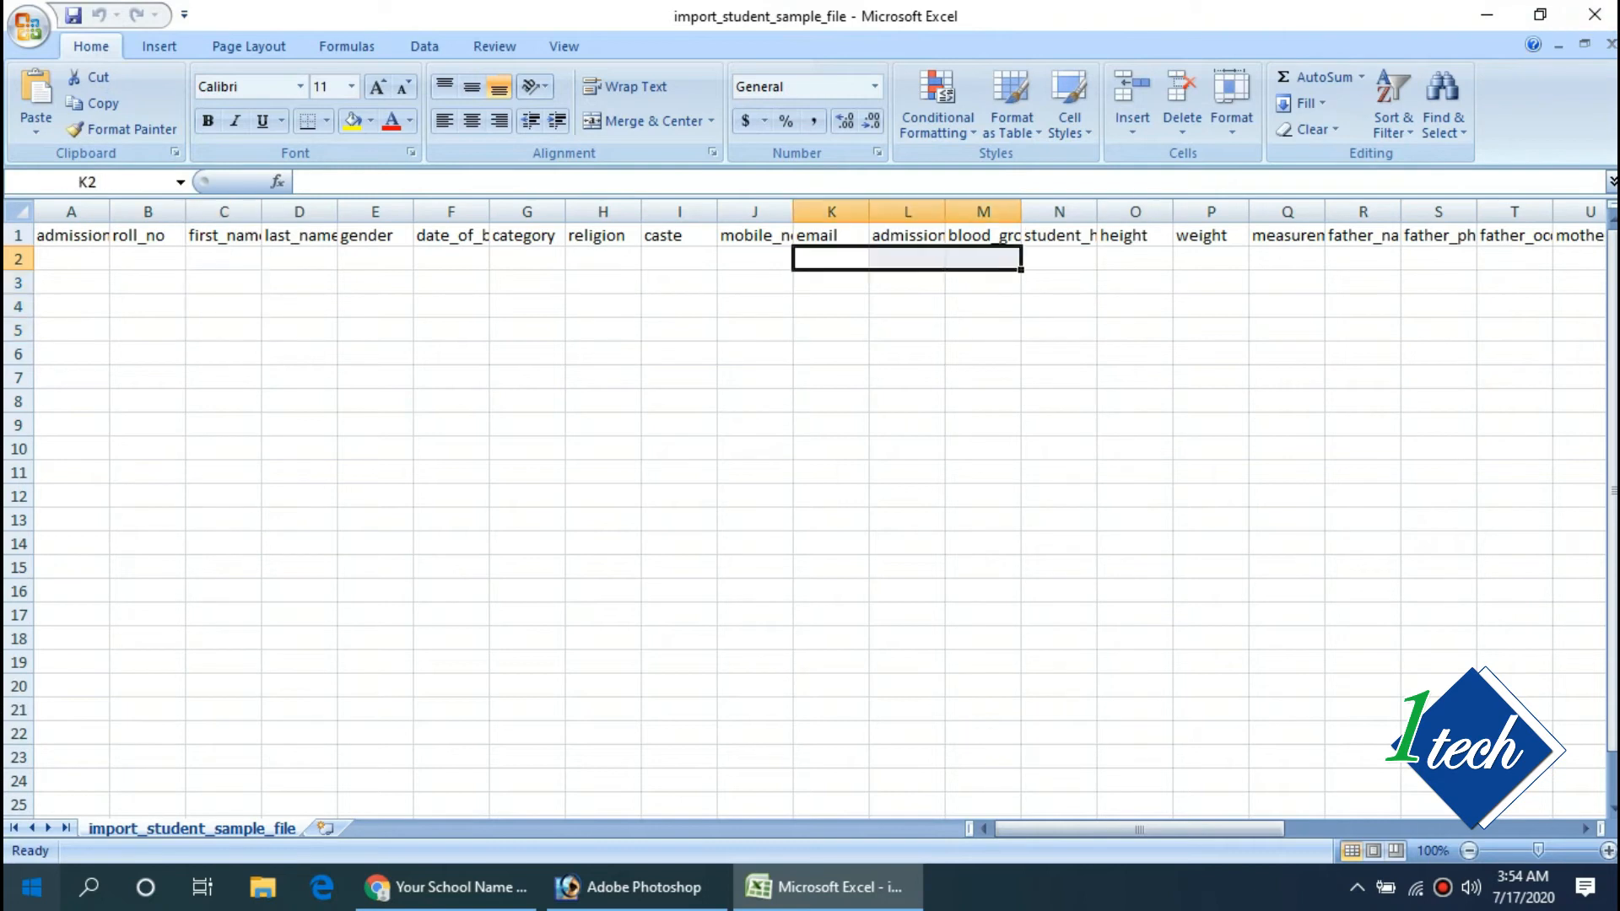
Close the sample import file and open the Student Admission form in the school system
{"action": "left_click", "coordinate": [1595, 15]}
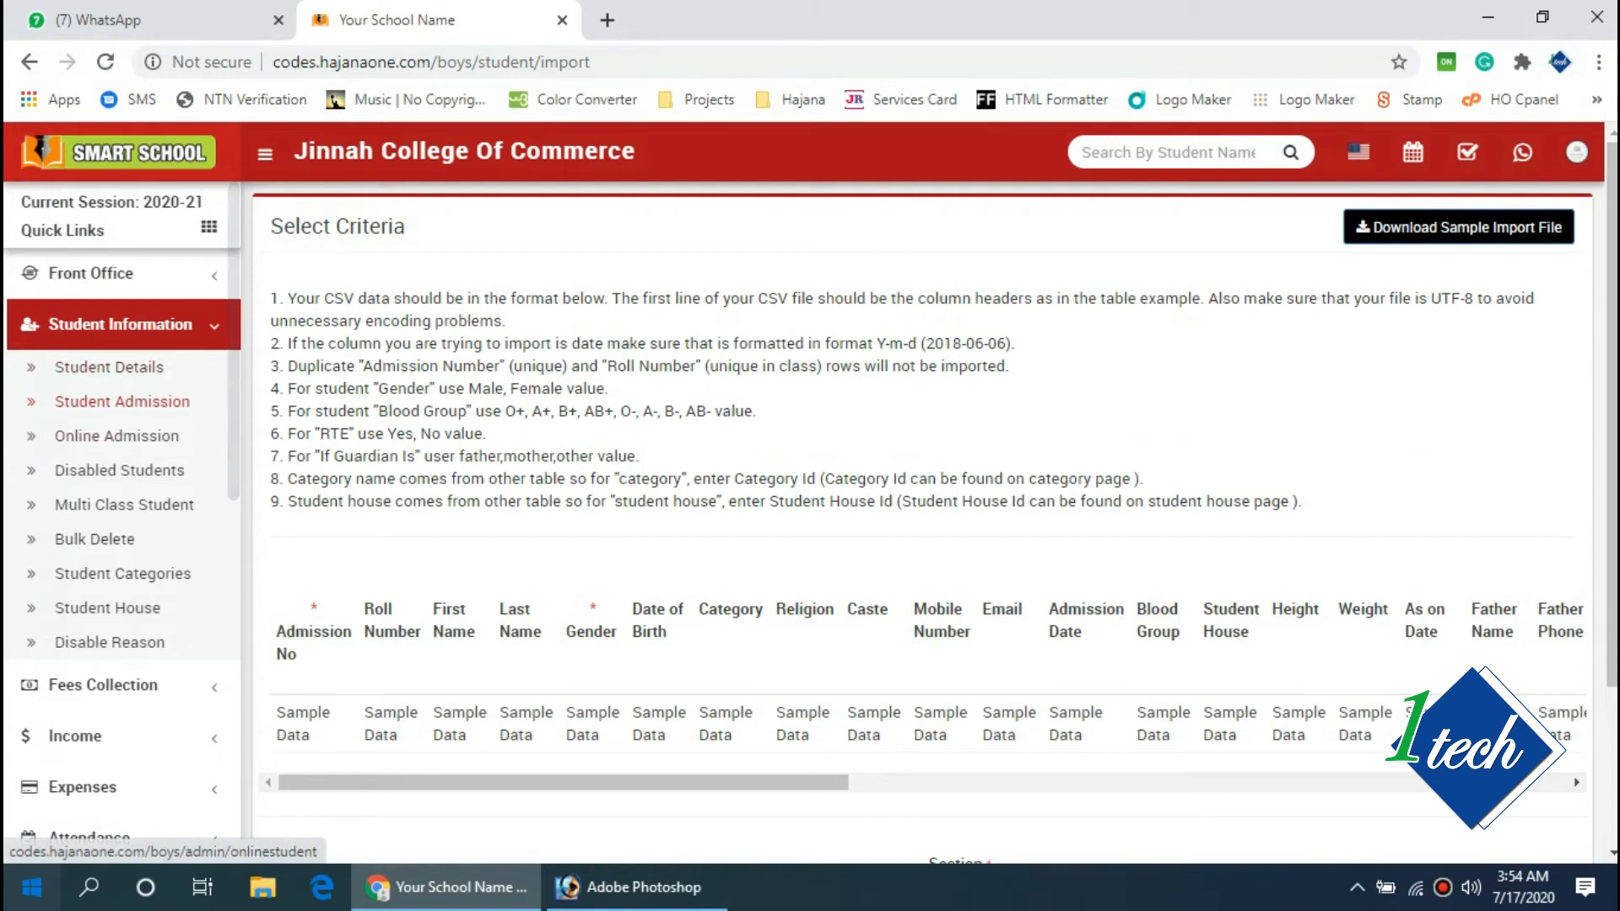
{"action": "left_click", "coordinate": [119, 402]}
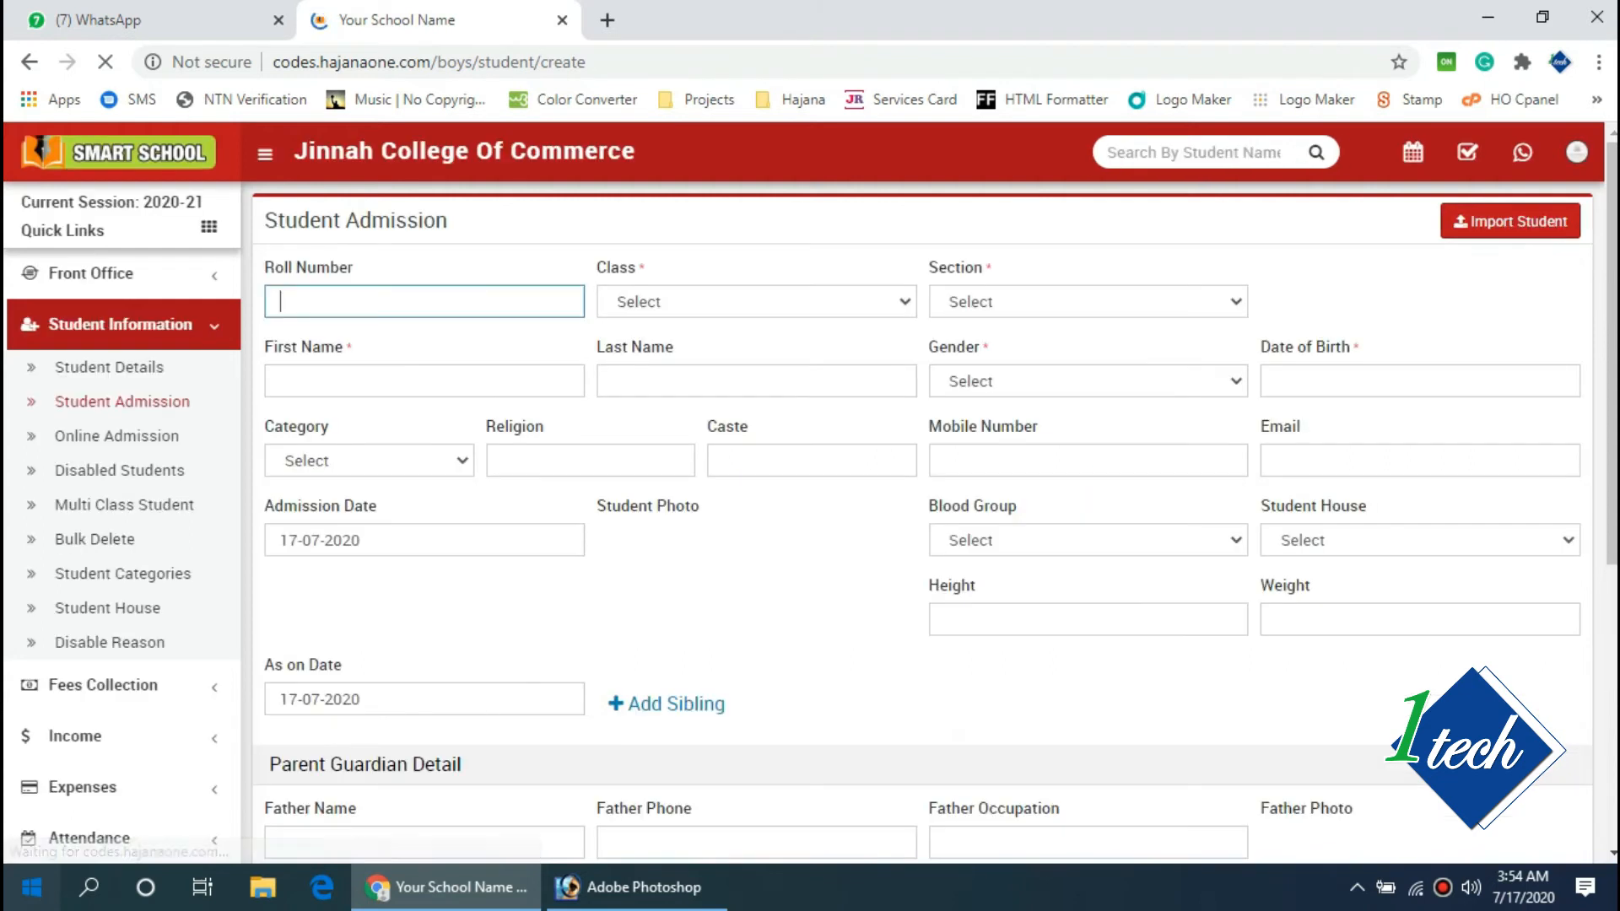
Examine the class options available in the required Class field of the admission form
{"action": "left_click", "coordinate": [756, 302]}
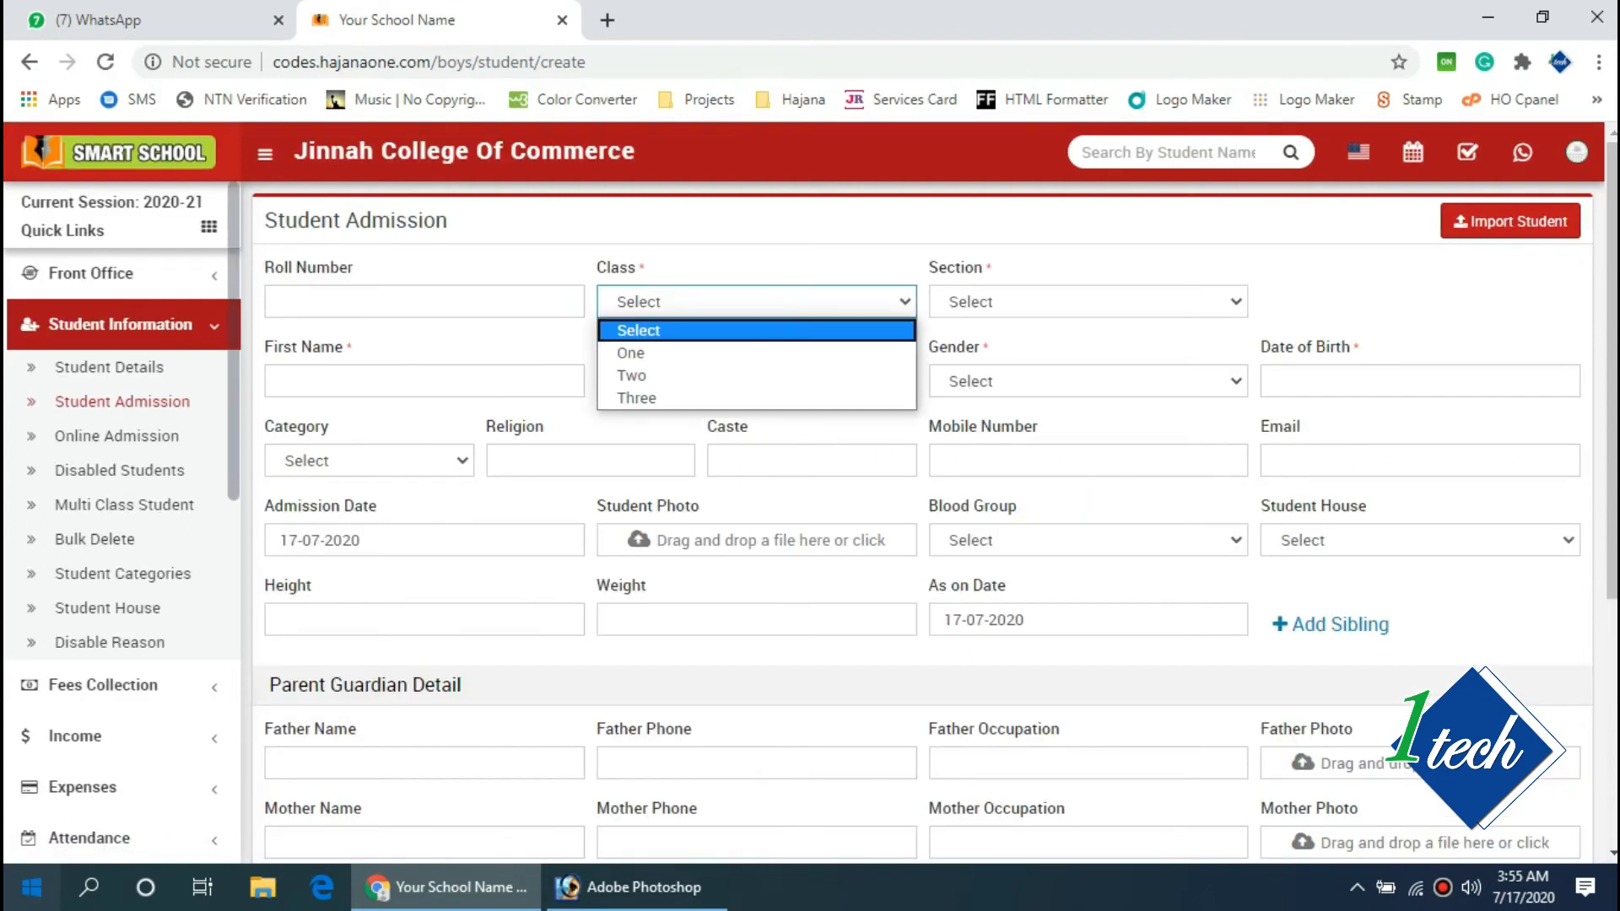
{"action": "left_click", "coordinate": [756, 330]}
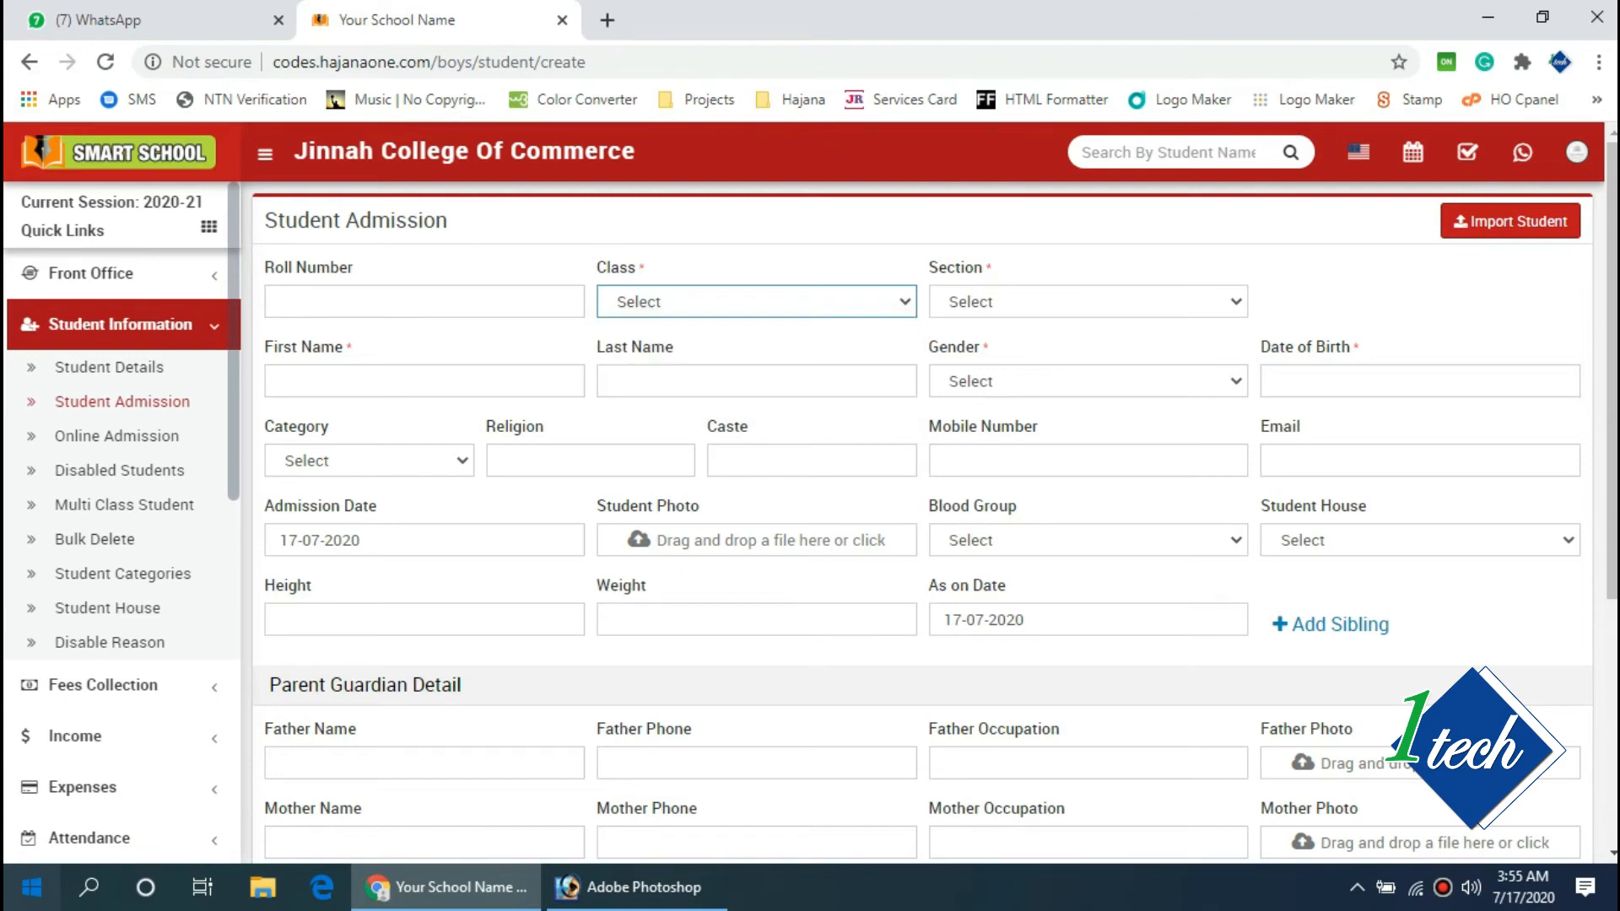
{"action": "left_click", "coordinate": [756, 302]}
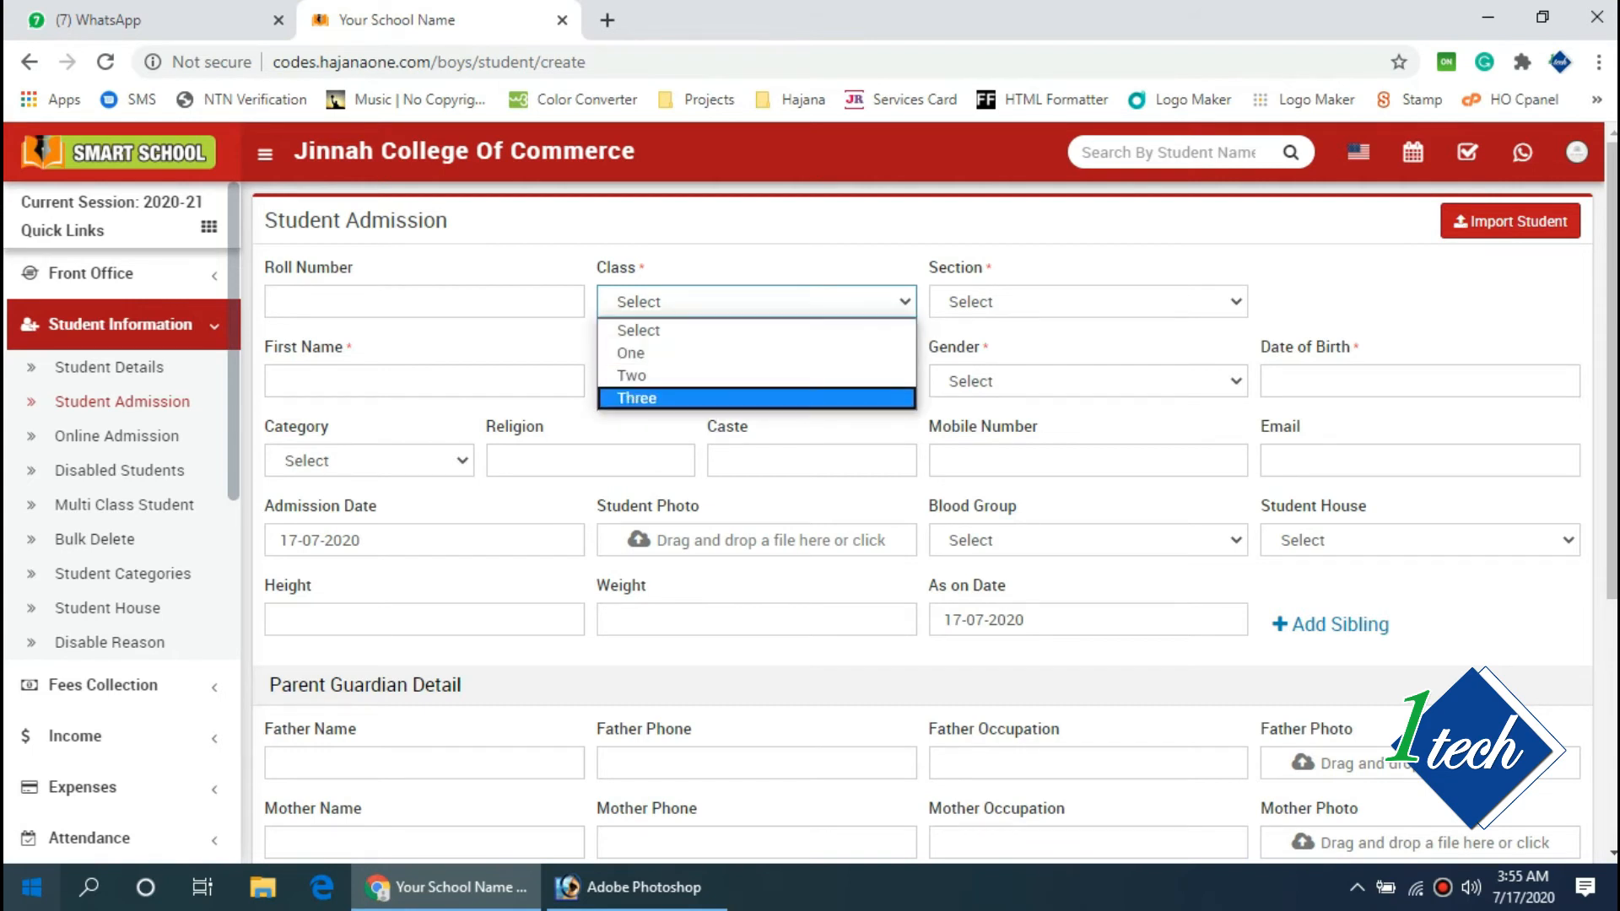
{"action": "left_click", "coordinate": [756, 330]}
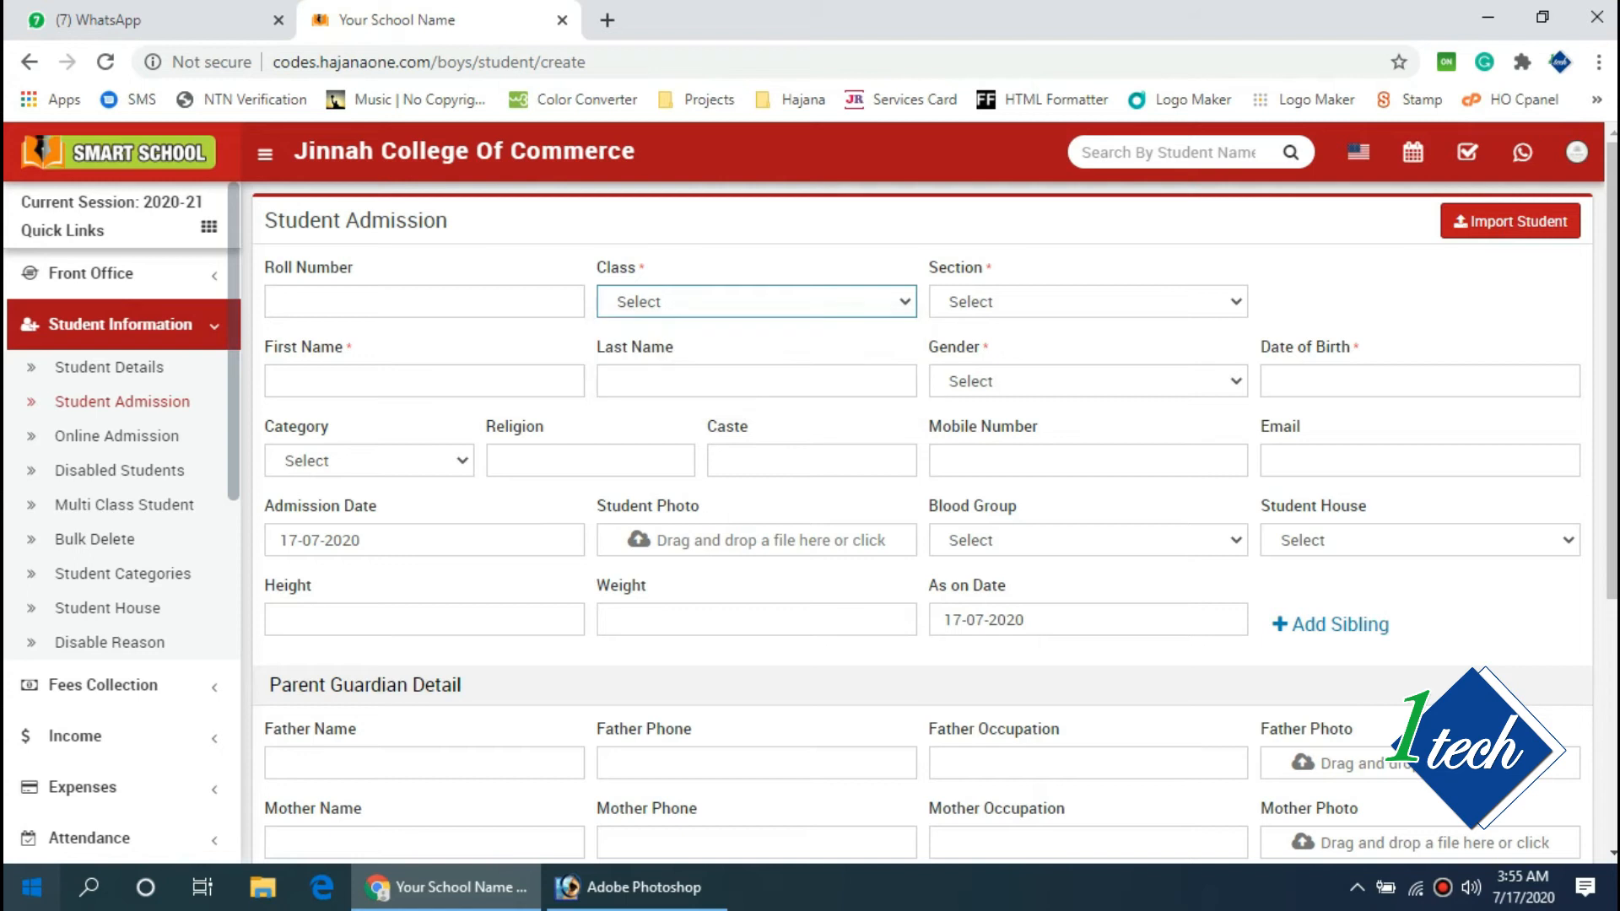
{"action": "left_click_drag", "start_coordinate": [650, 268], "coordinate": [637, 268]}
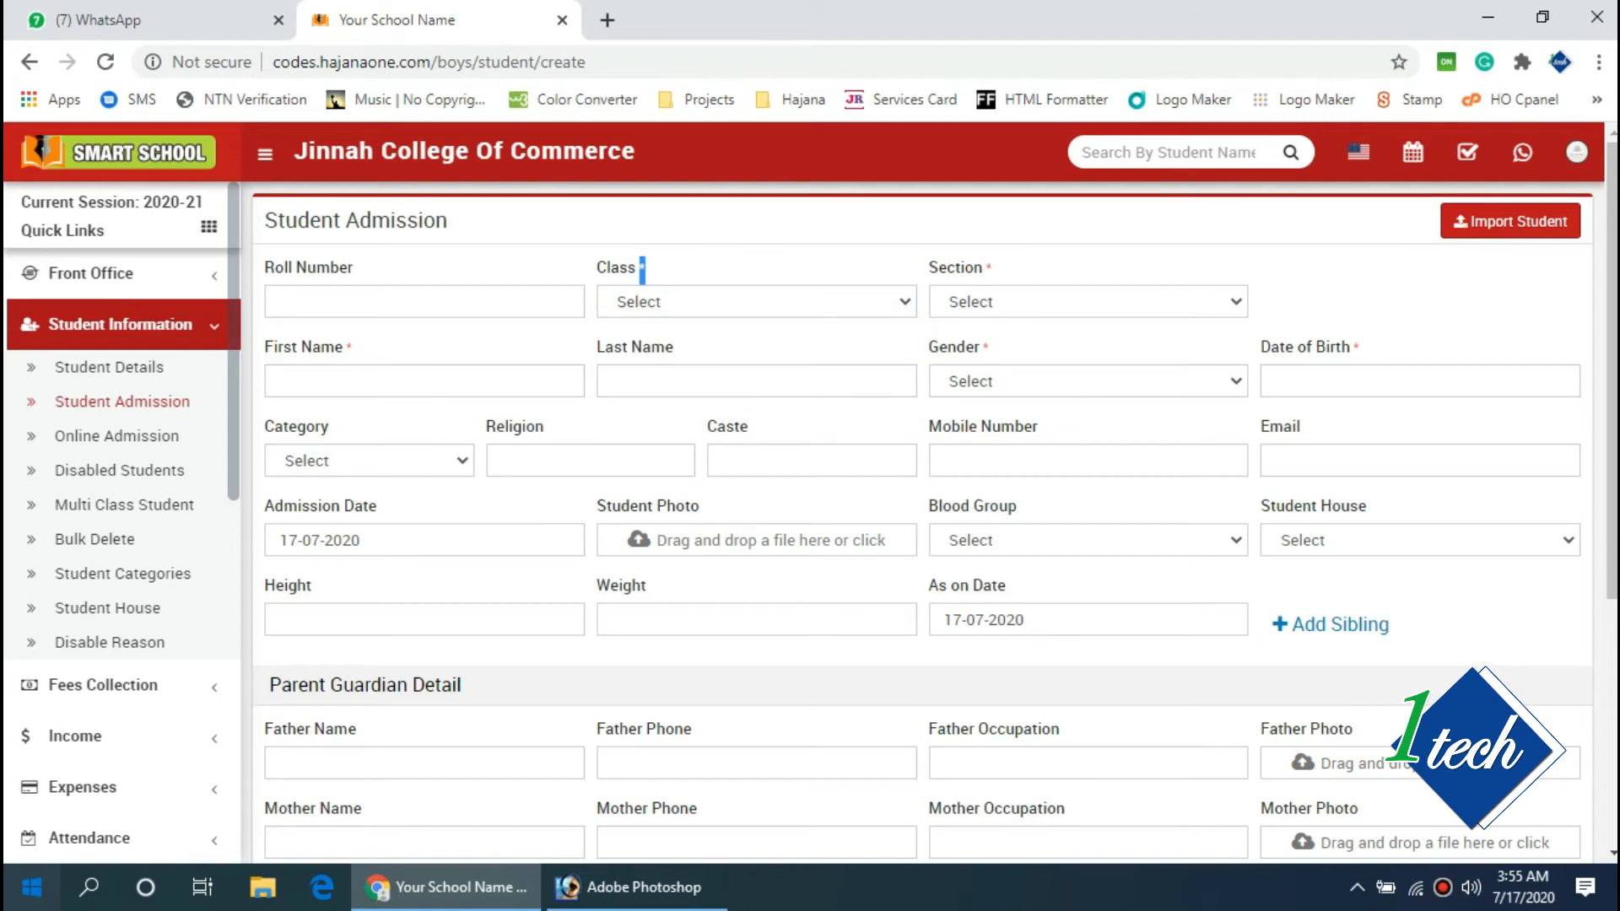
{"action": "left_click", "coordinate": [756, 302]}
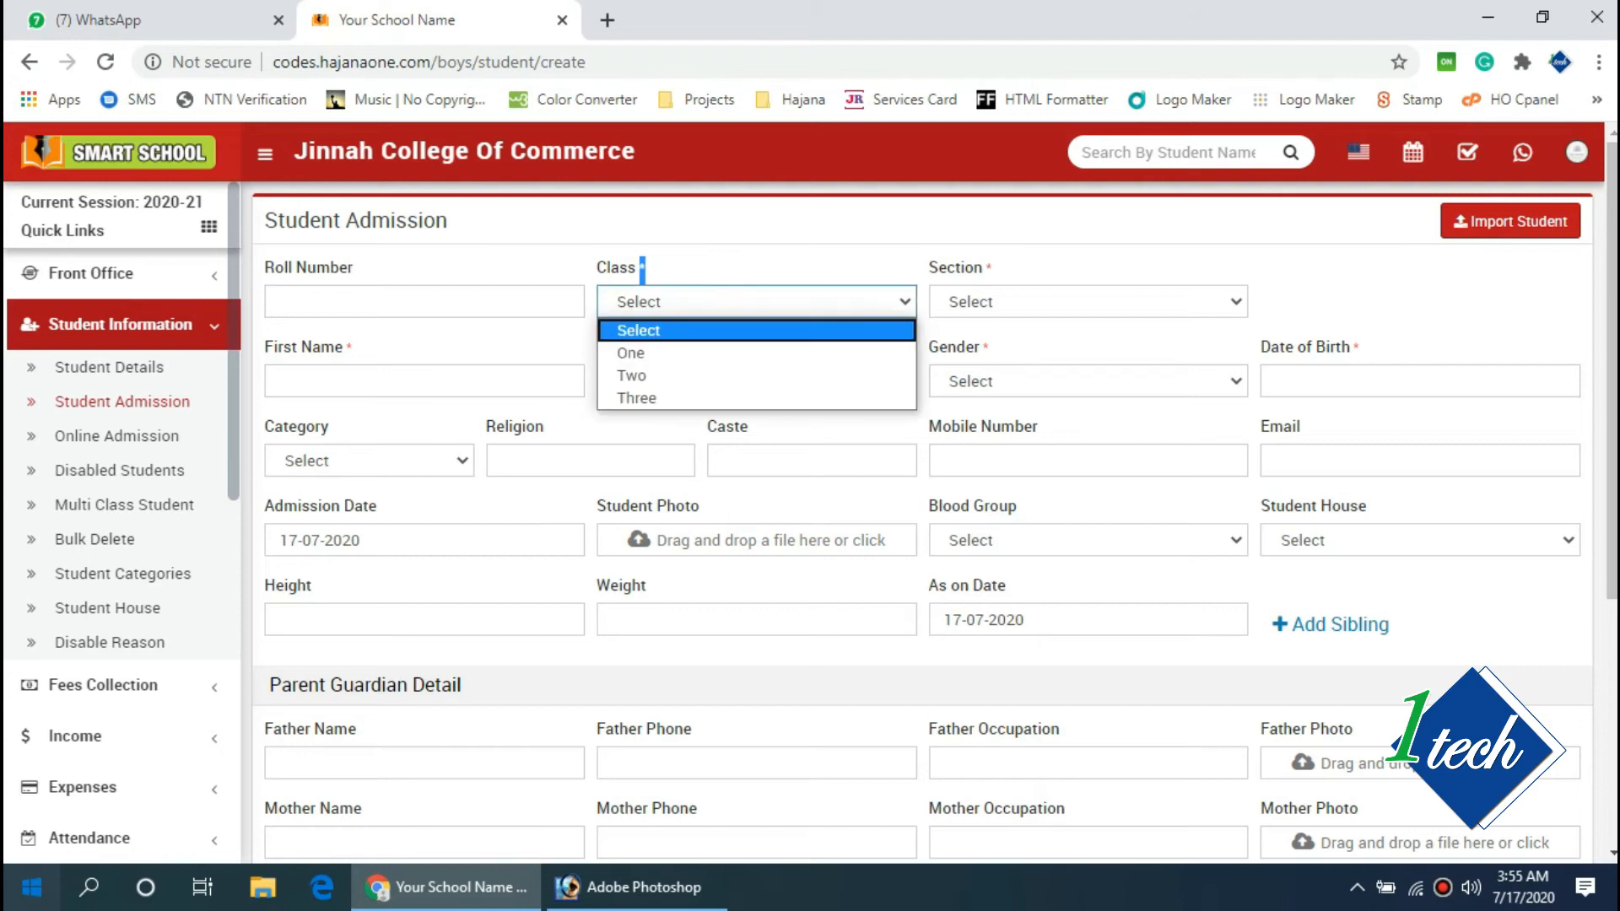
{"action": "key", "text": "Escape"}
{"action": "left_click", "coordinate": [756, 302]}
{"action": "key", "text": "Escape"}
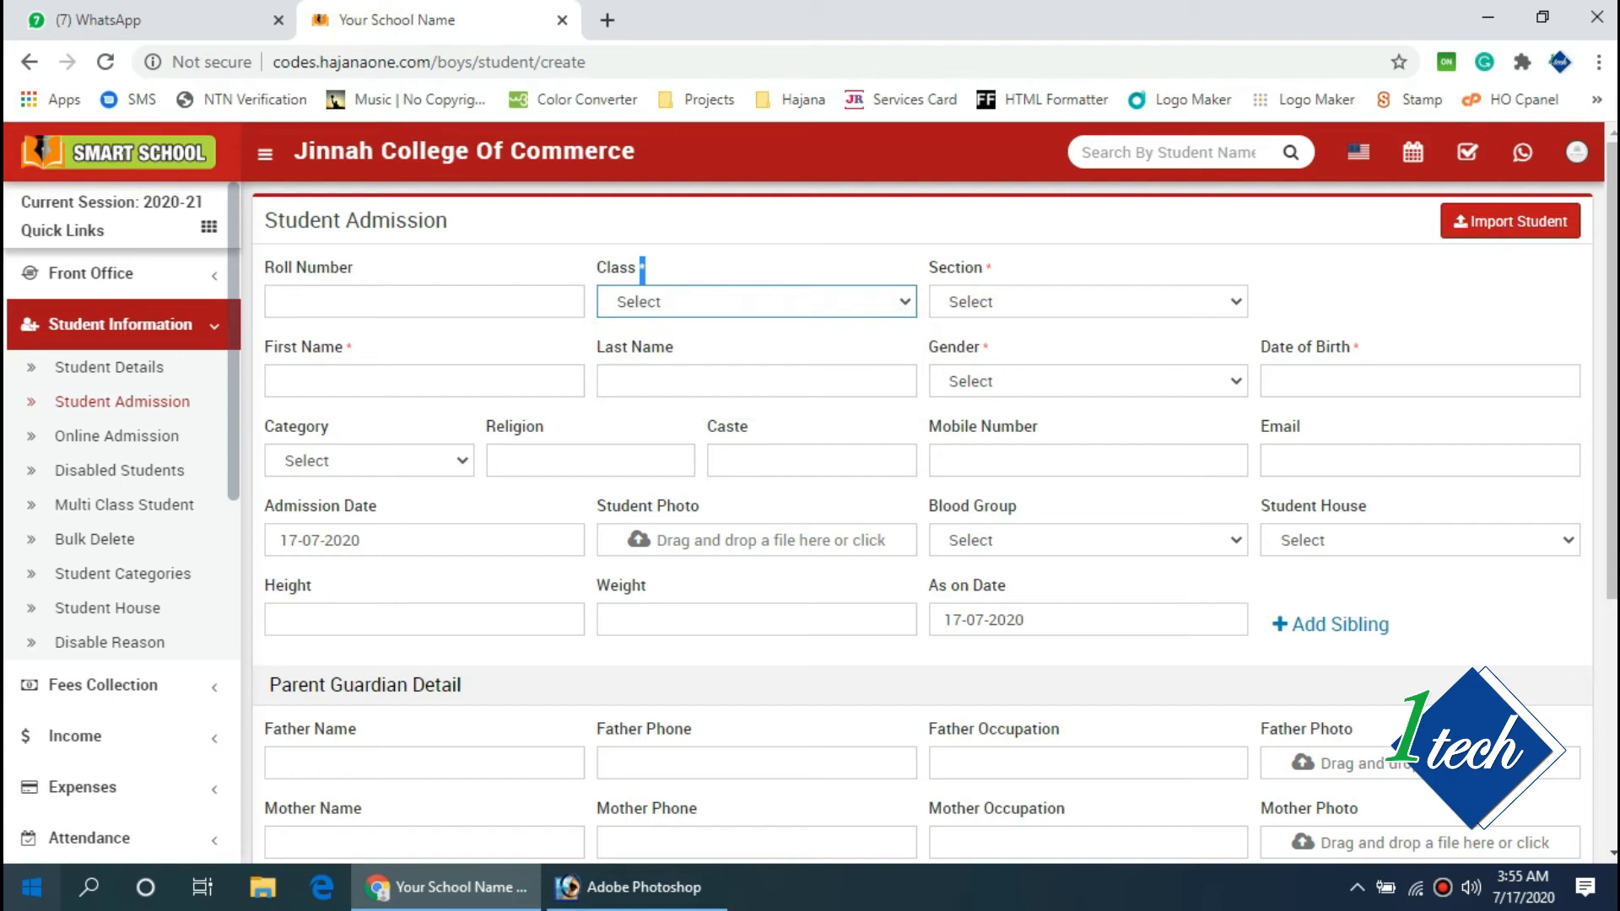
{"action": "left_click", "coordinate": [732, 267]}
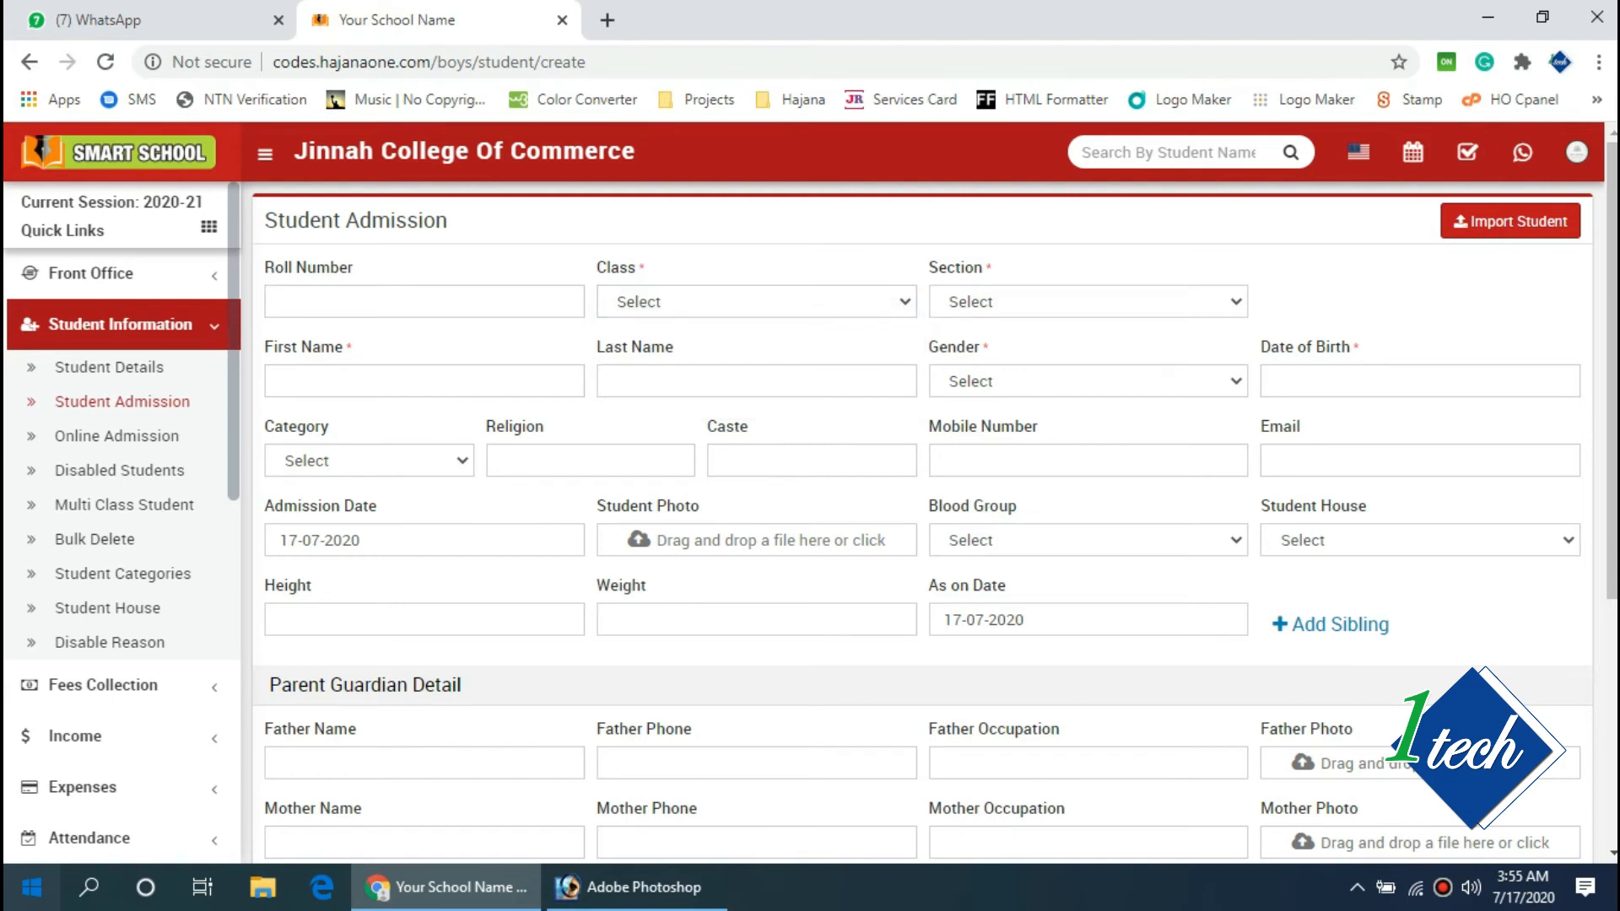
Set the student's class to One and view the sections offered for that class
{"action": "left_click", "coordinate": [1089, 302]}
{"action": "key", "text": "Escape"}
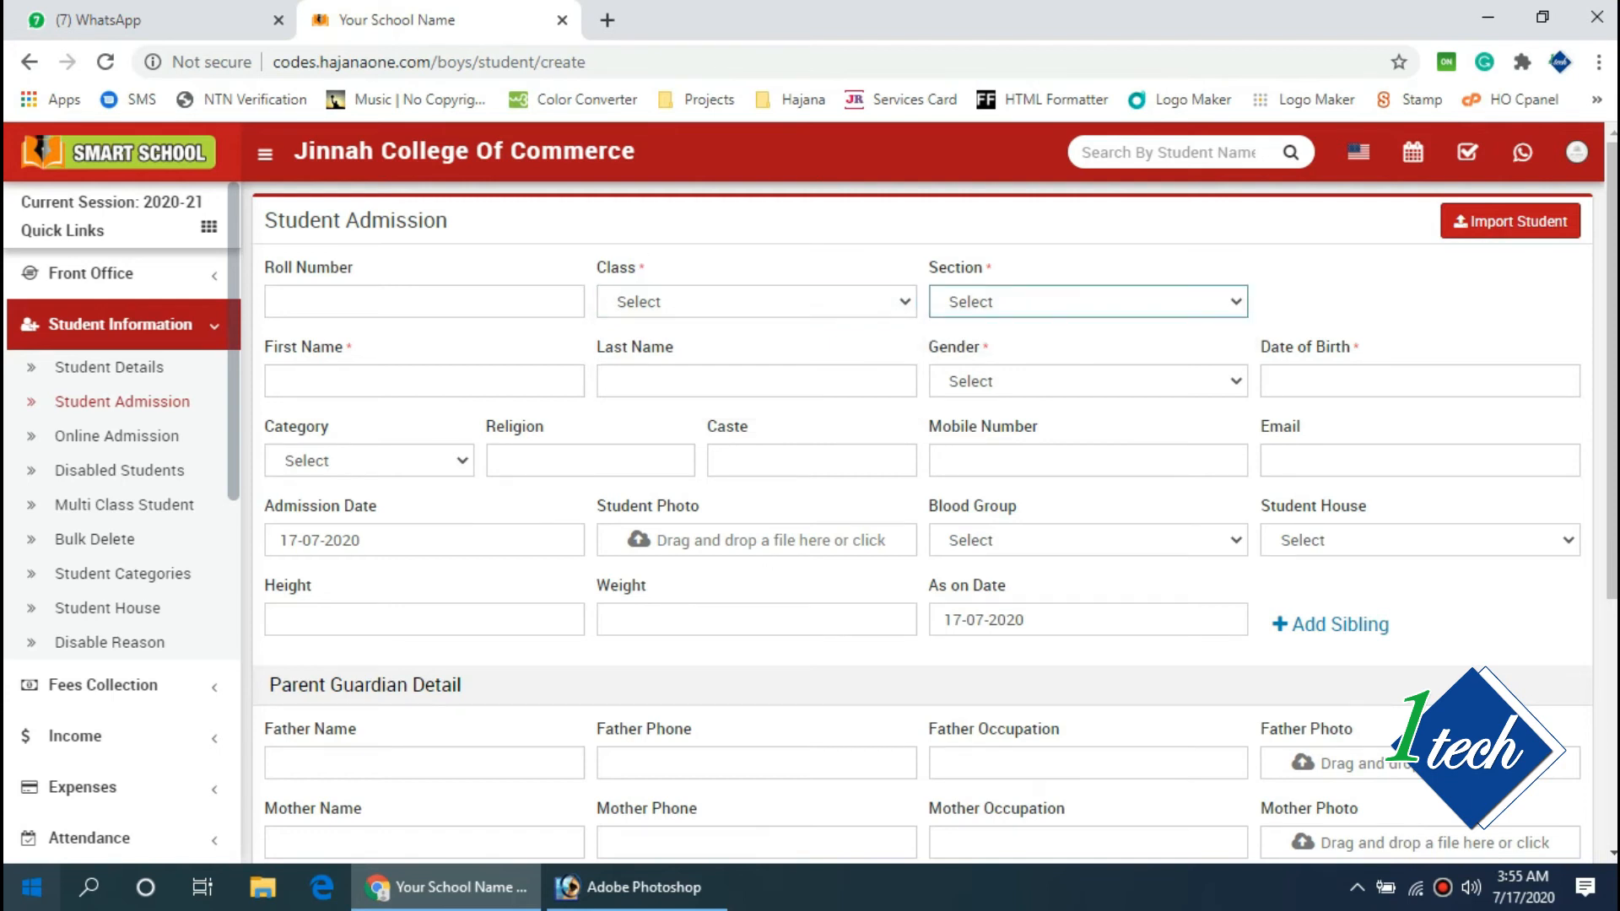
{"action": "left_click", "coordinate": [1088, 302]}
{"action": "left_click", "coordinate": [1089, 302]}
{"action": "left_click", "coordinate": [1089, 302]}
{"action": "left_click", "coordinate": [1088, 302]}
{"action": "left_click", "coordinate": [756, 302]}
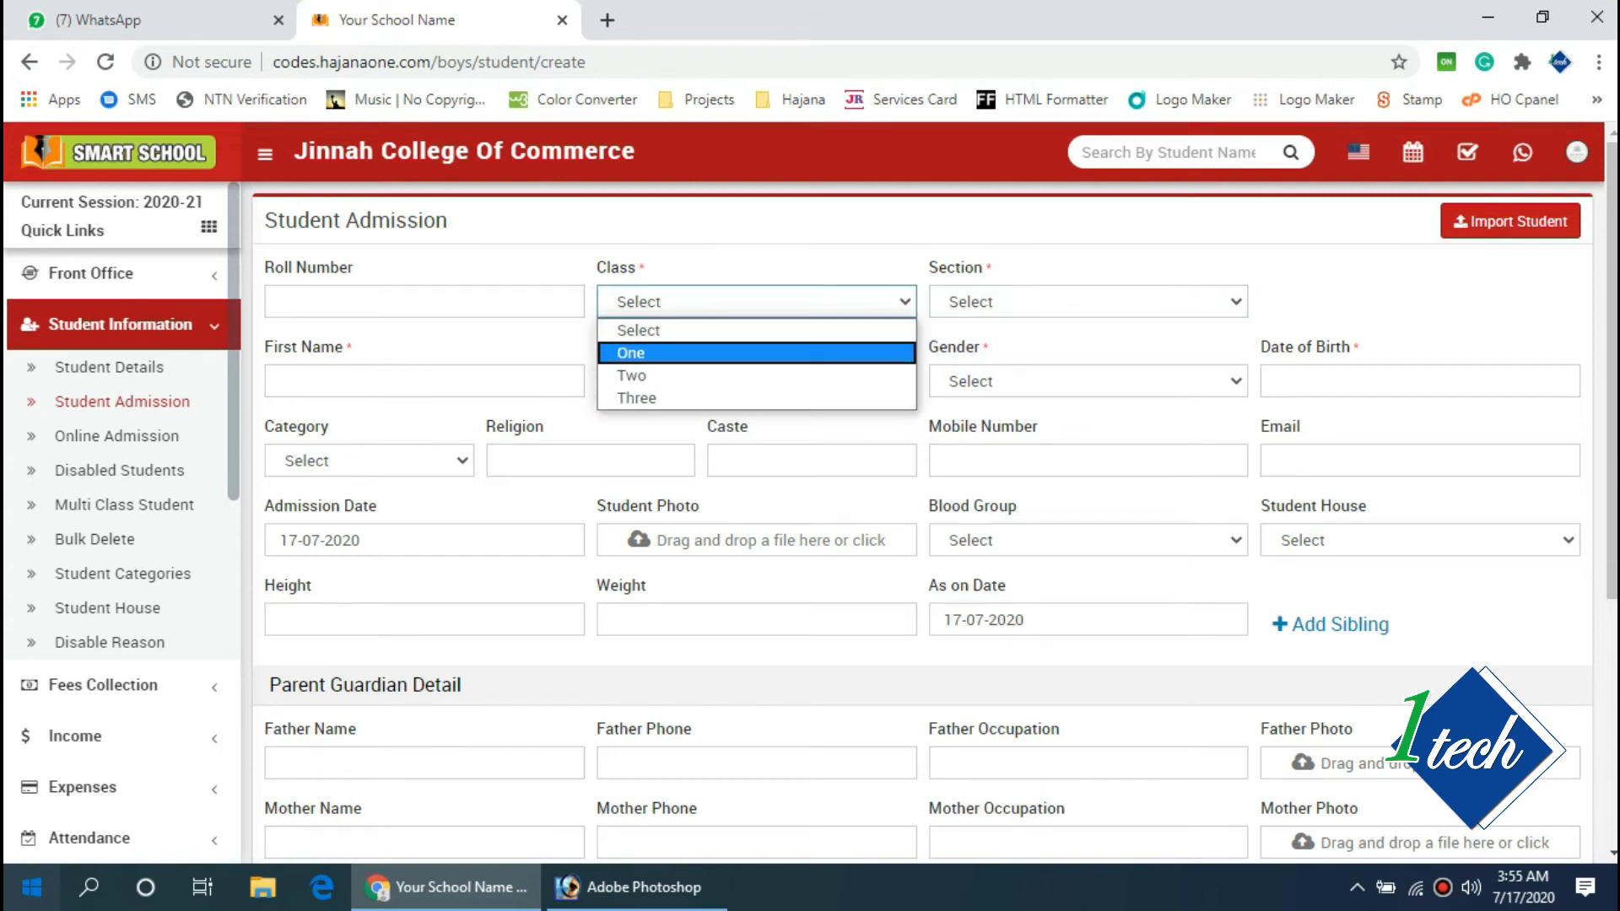
{"action": "left_click", "coordinate": [756, 353]}
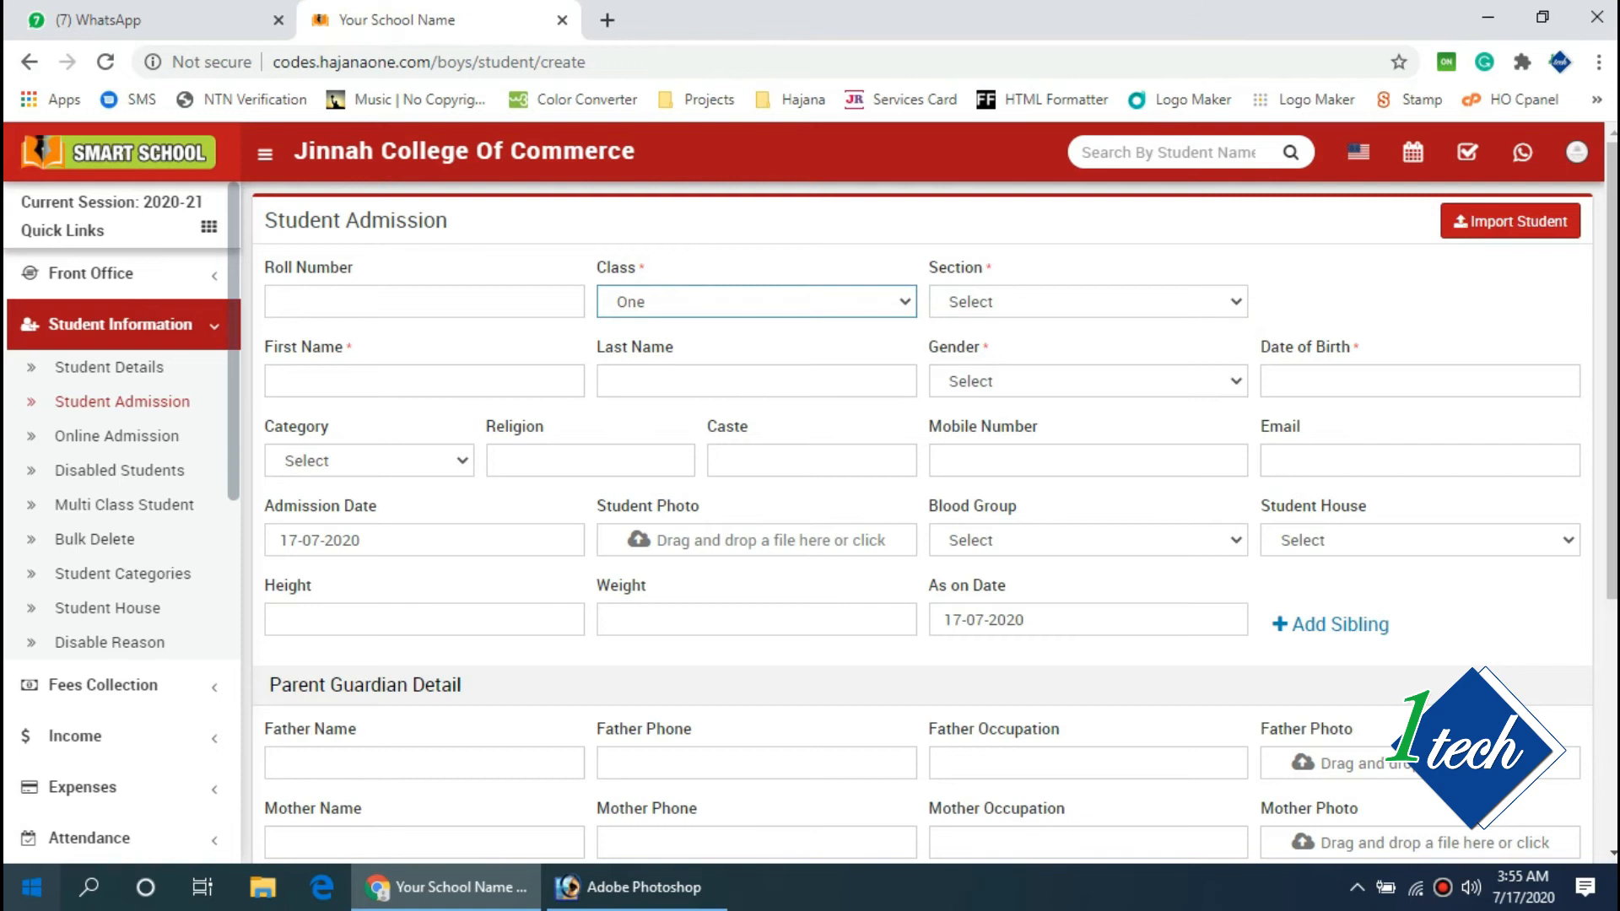
{"action": "left_click", "coordinate": [1089, 302]}
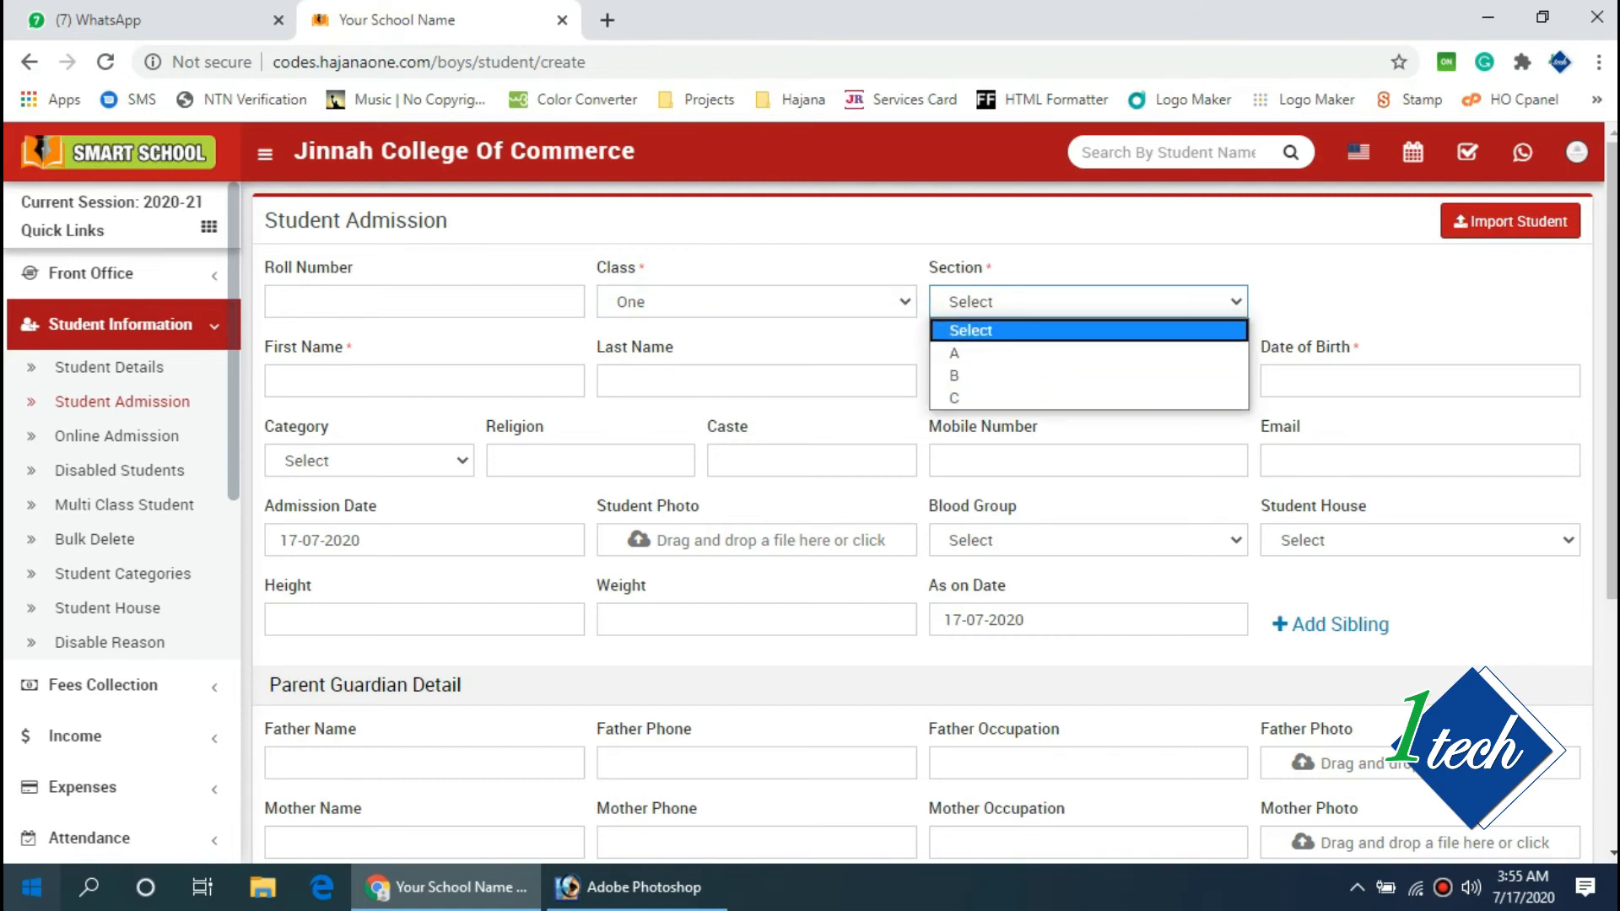
{"action": "left_click", "coordinate": [1350, 283]}
Examine the roll number, category, religion, caste and email fields, including the category options
{"action": "left_click", "coordinate": [423, 302]}
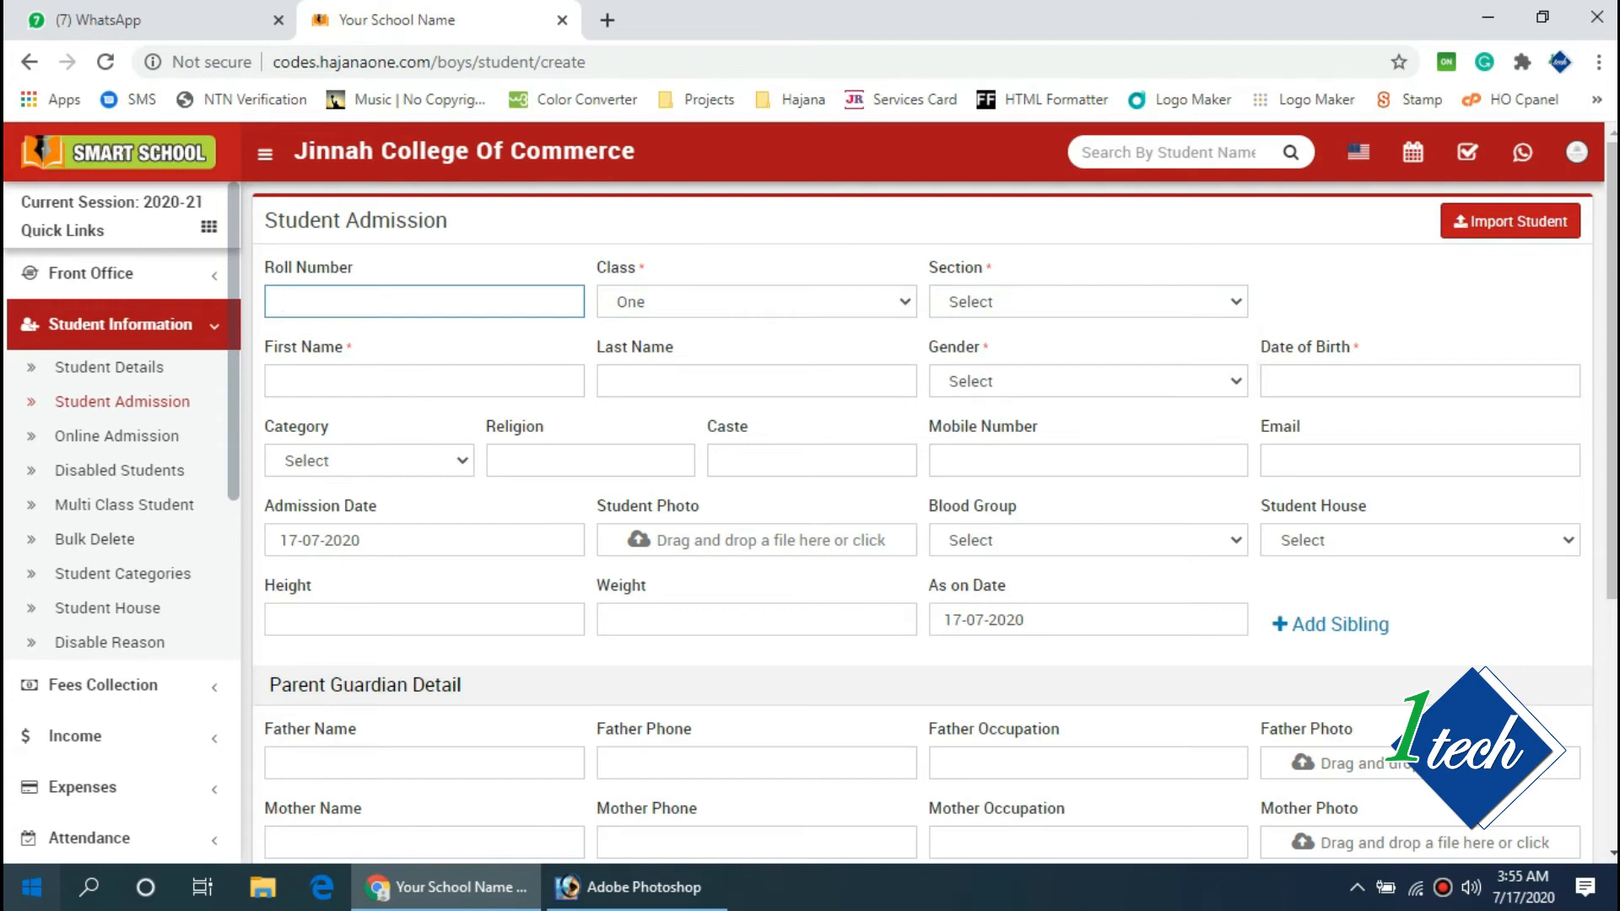
{"action": "left_click", "coordinate": [369, 461]}
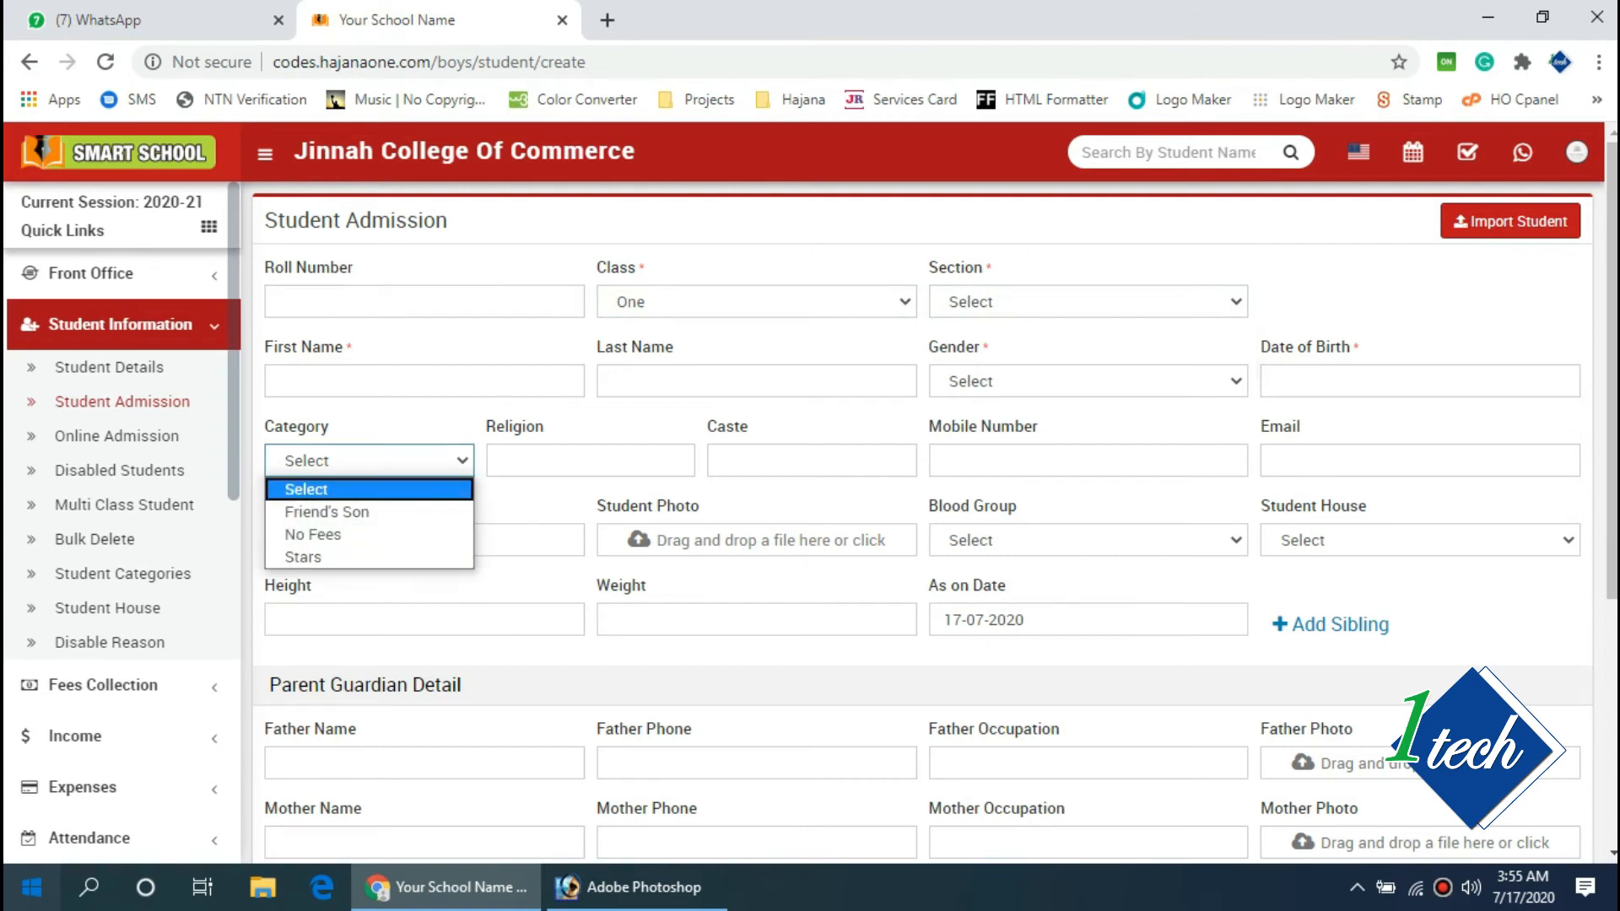
{"action": "left_click", "coordinate": [540, 498]}
{"action": "left_click", "coordinate": [591, 461]}
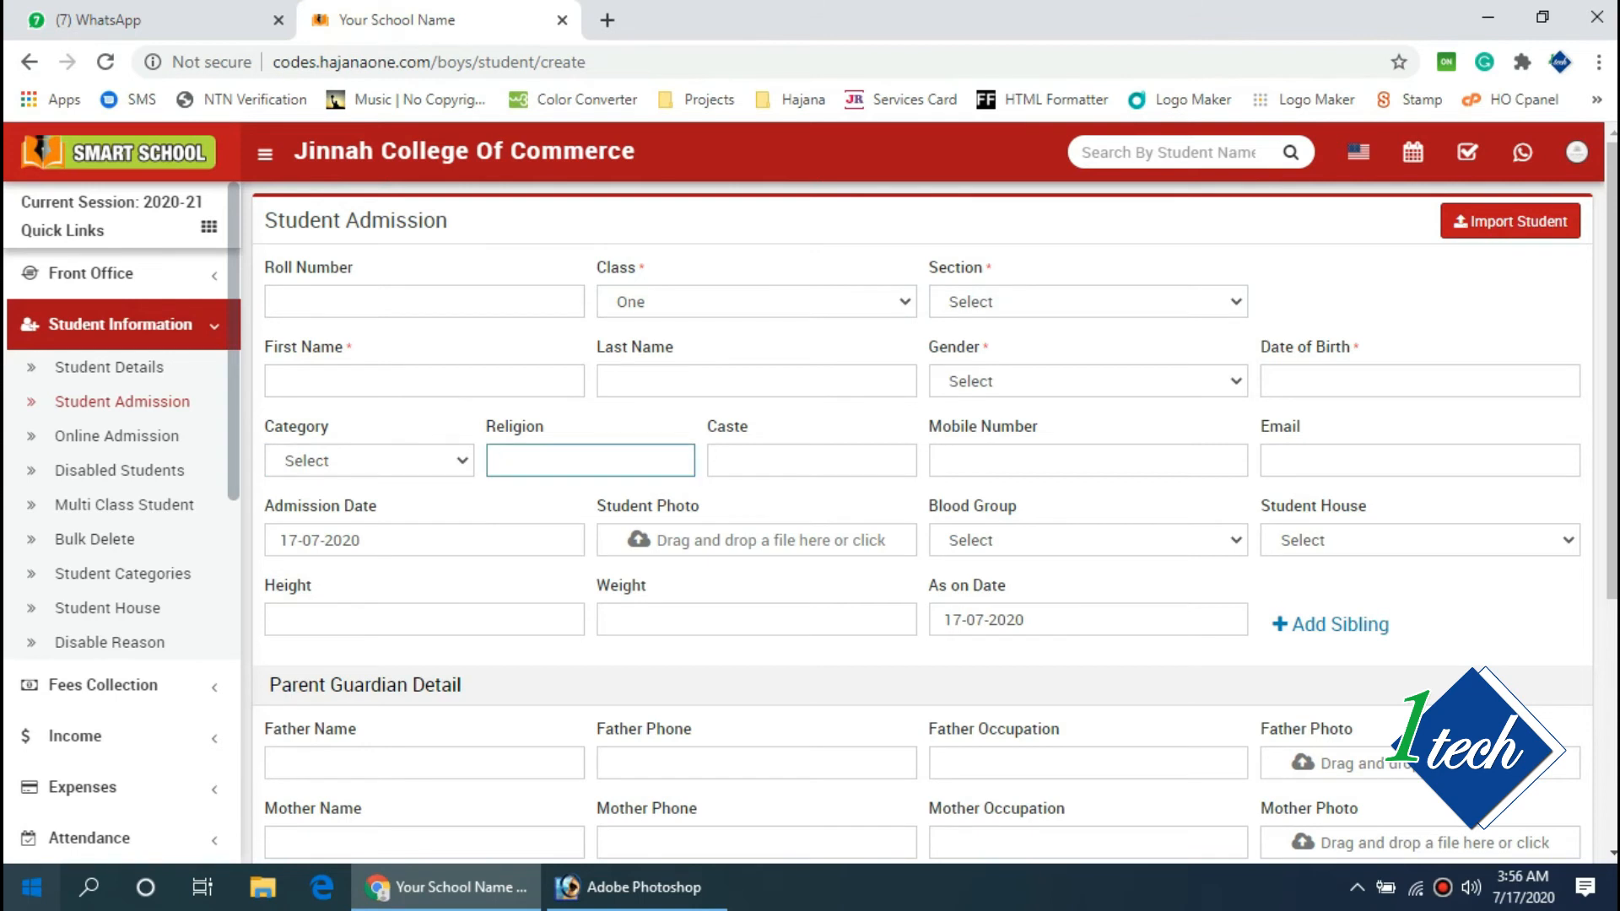
{"action": "left_click", "coordinate": [811, 461]}
{"action": "left_click", "coordinate": [812, 498]}
{"action": "left_click", "coordinate": [1420, 461]}
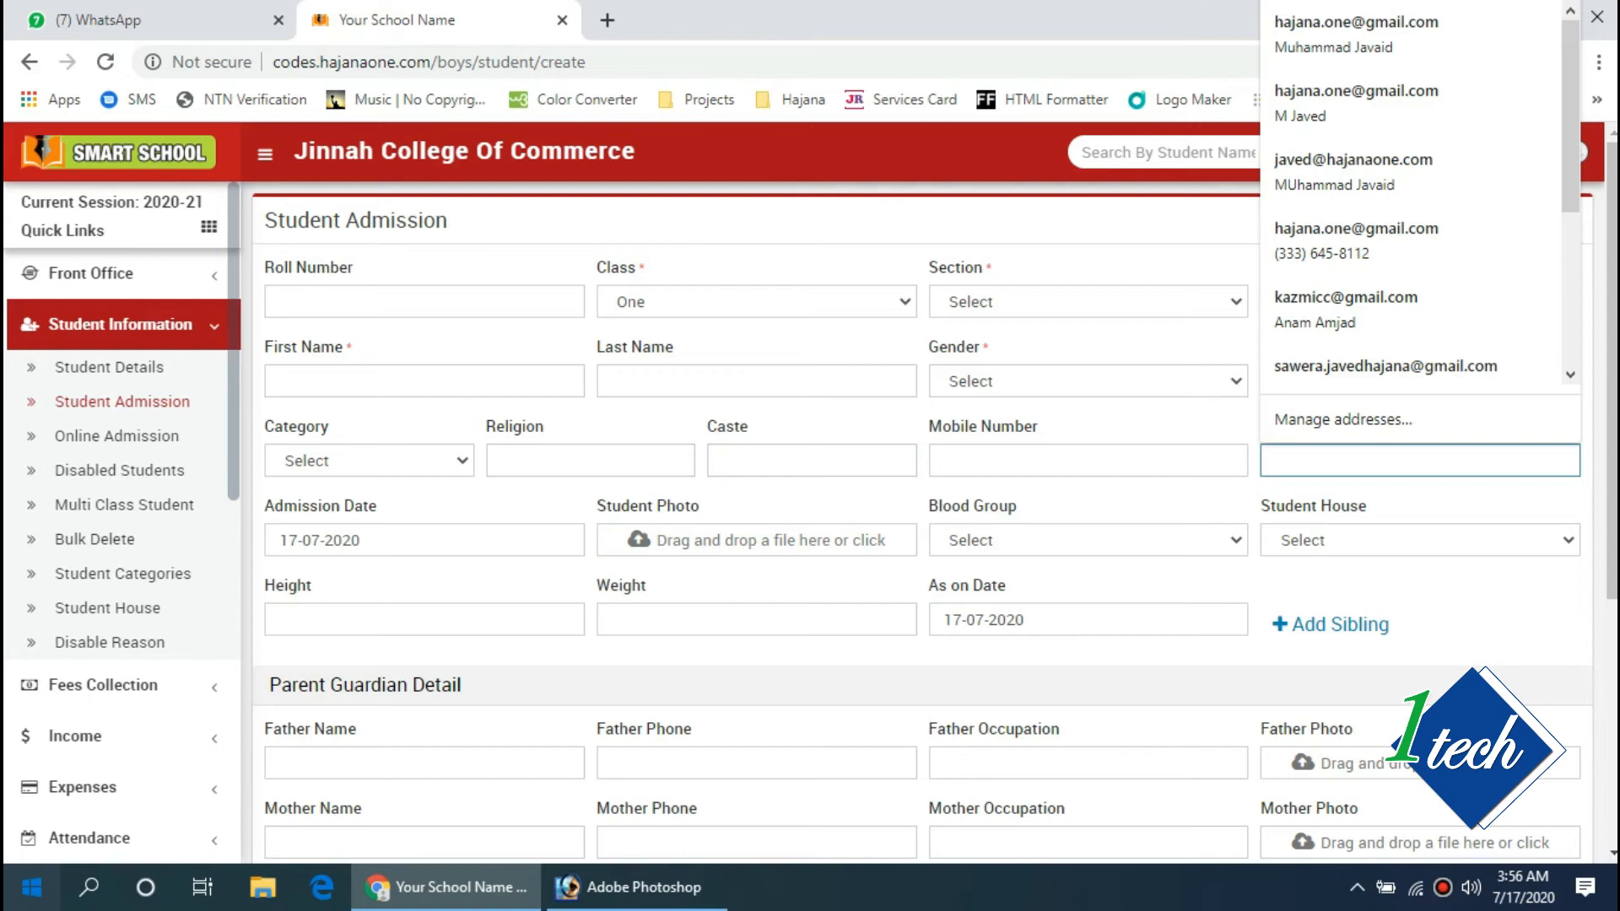
{"action": "key", "text": "Escape"}
Check the options available in the Student House field of the admission form
{"action": "left_click", "coordinate": [1420, 540]}
{"action": "left_click", "coordinate": [1420, 541]}
{"action": "left_click", "coordinate": [1420, 540]}
{"action": "left_click", "coordinate": [1420, 540]}
{"action": "left_click", "coordinate": [1420, 540]}
{"action": "left_click", "coordinate": [1420, 540]}
{"action": "left_click", "coordinate": [1421, 540]}
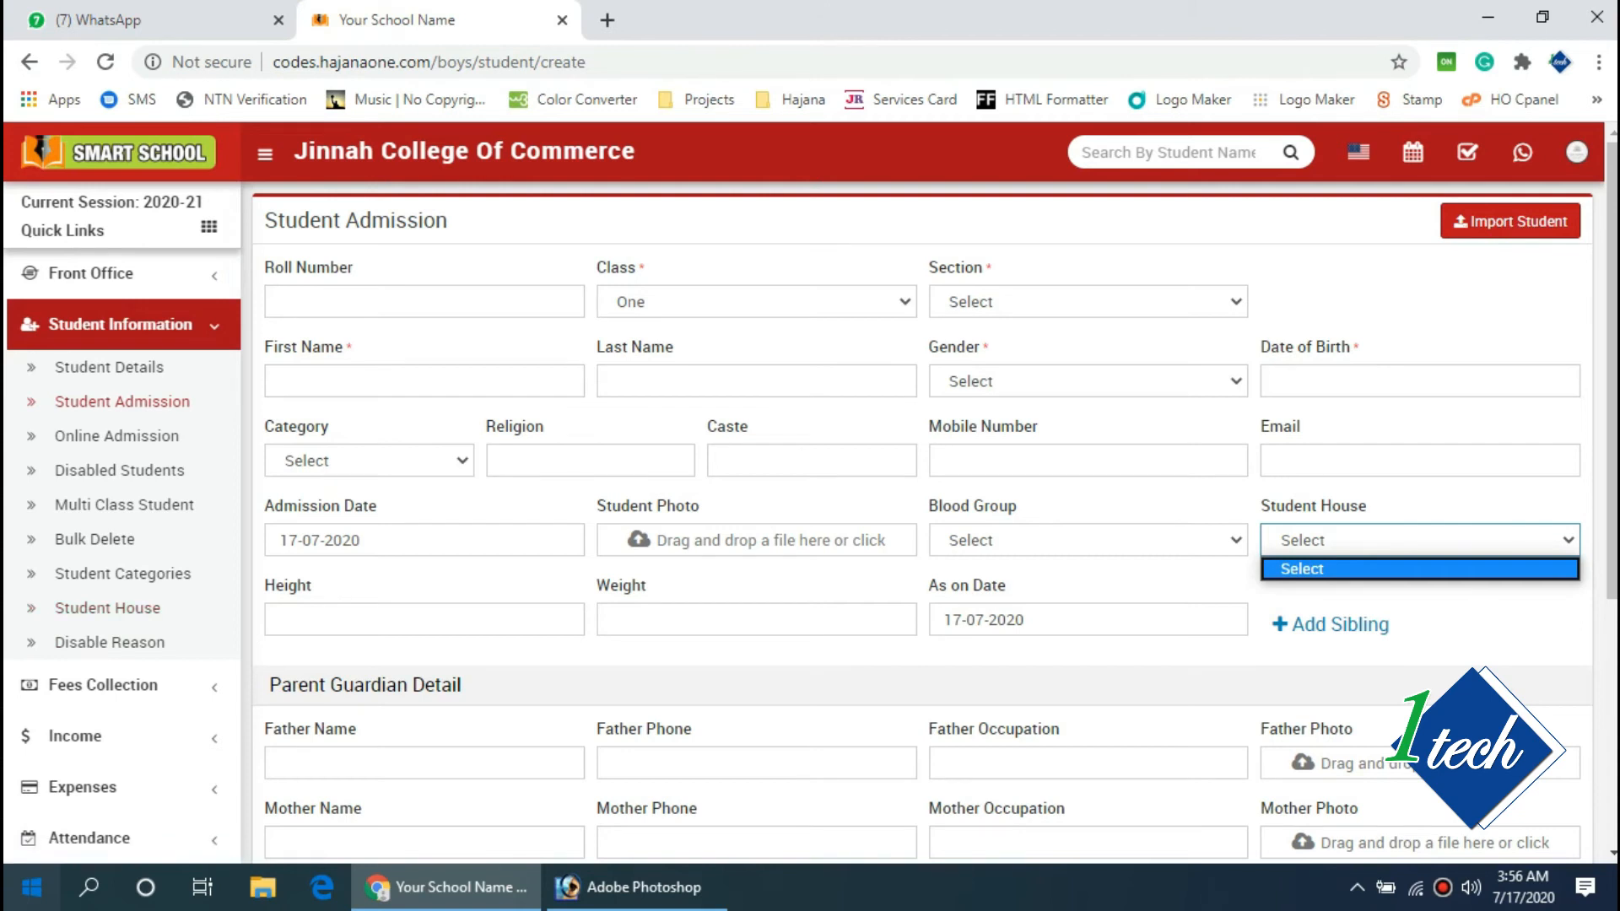
{"action": "left_click", "coordinate": [1420, 295]}
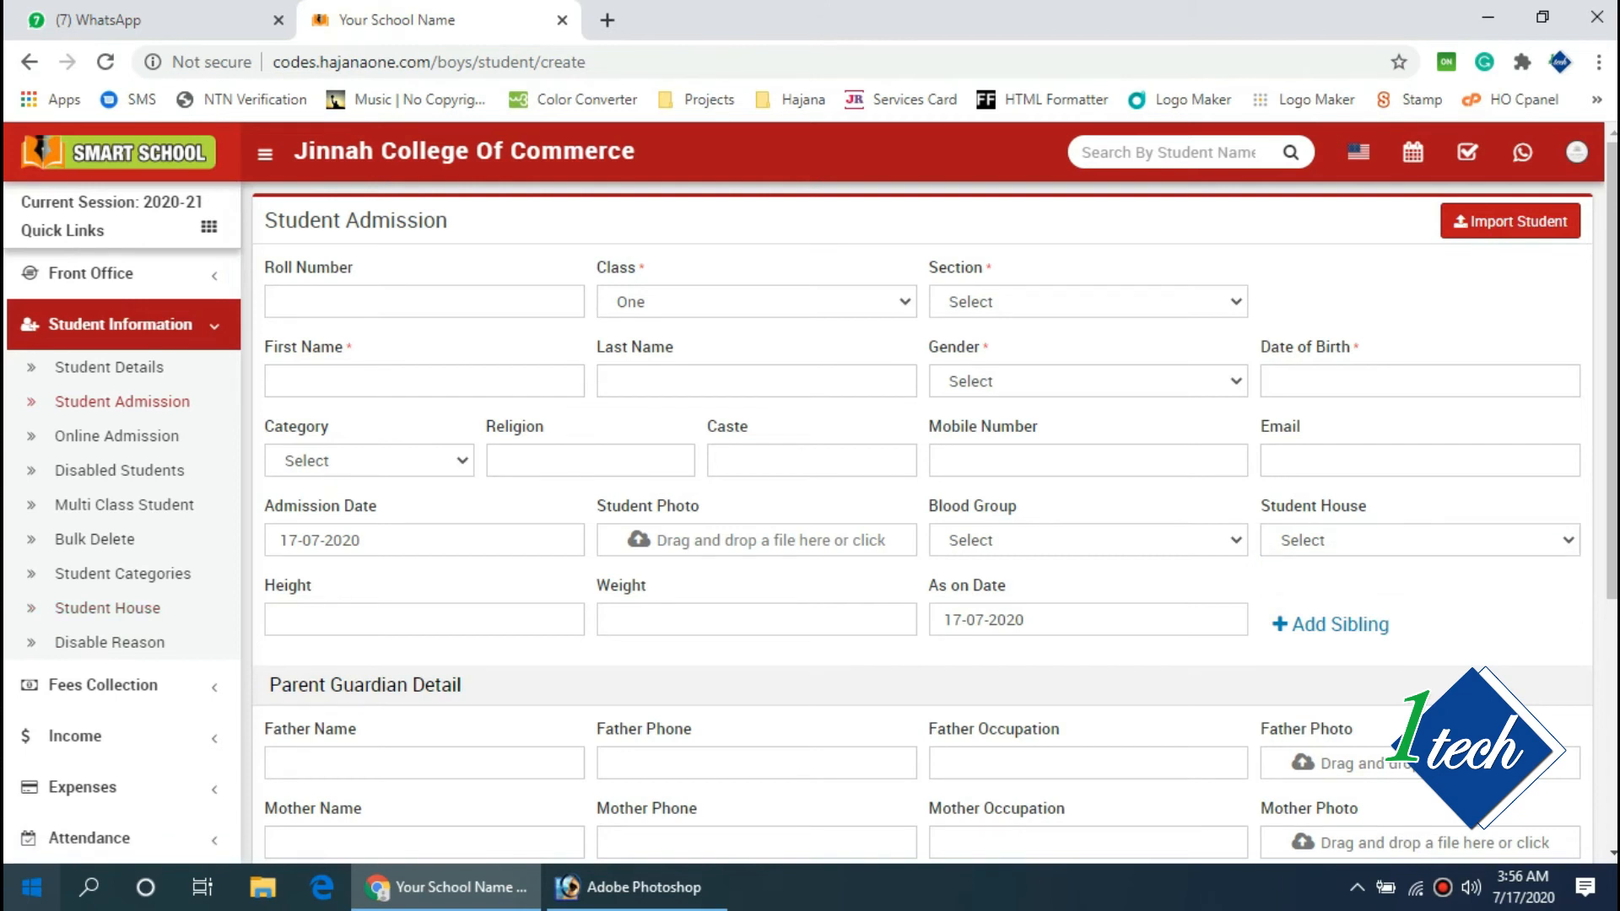
Review which admission fields are marked as required, such as Class and Gender
{"action": "left_click_drag", "start_coordinate": [648, 269], "coordinate": [637, 269]}
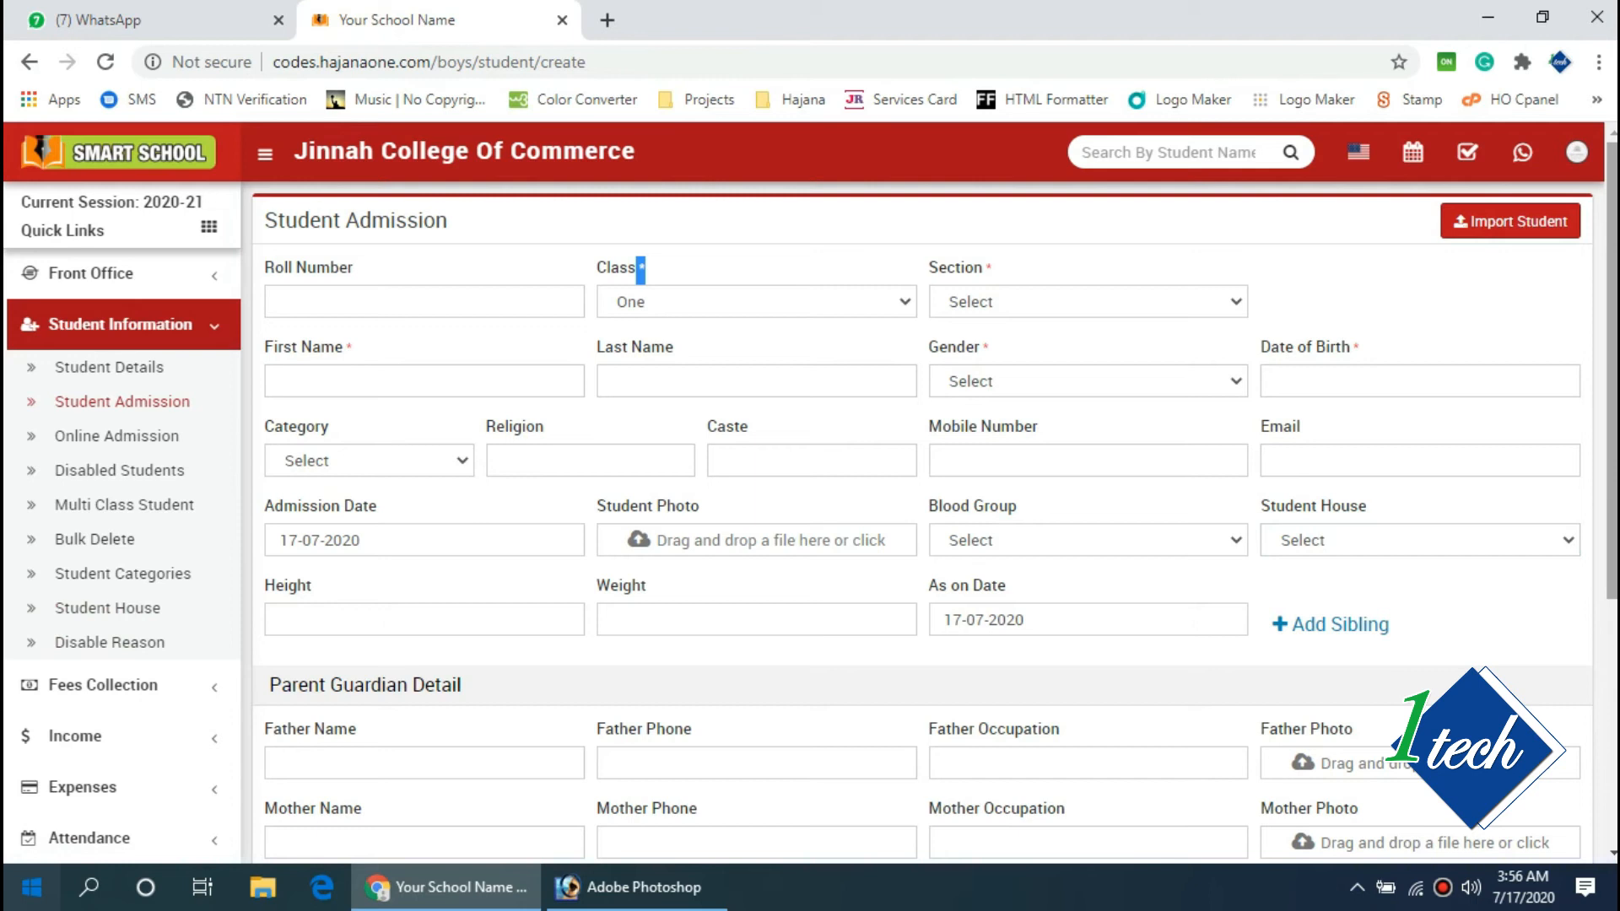
{"action": "left_click_drag", "start_coordinate": [1611, 354], "coordinate": [1611, 357]}
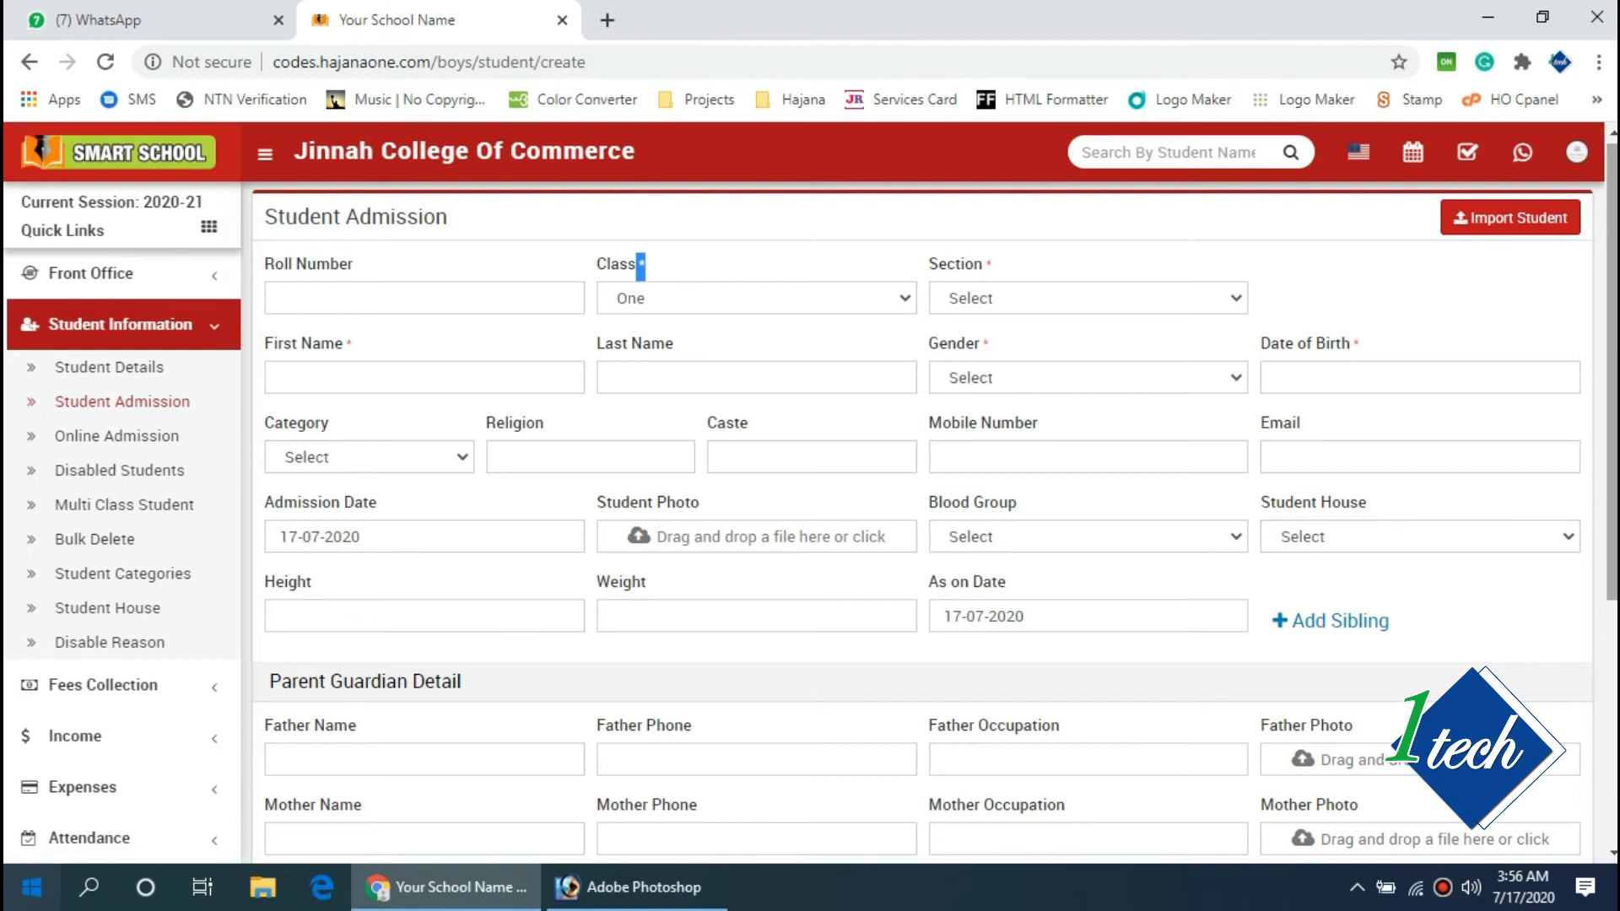
{"action": "left_click_drag", "start_coordinate": [991, 345], "coordinate": [982, 345]}
{"action": "left_click", "coordinate": [1597, 346]}
{"action": "left_click_drag", "start_coordinate": [1611, 350], "coordinate": [1612, 379]}
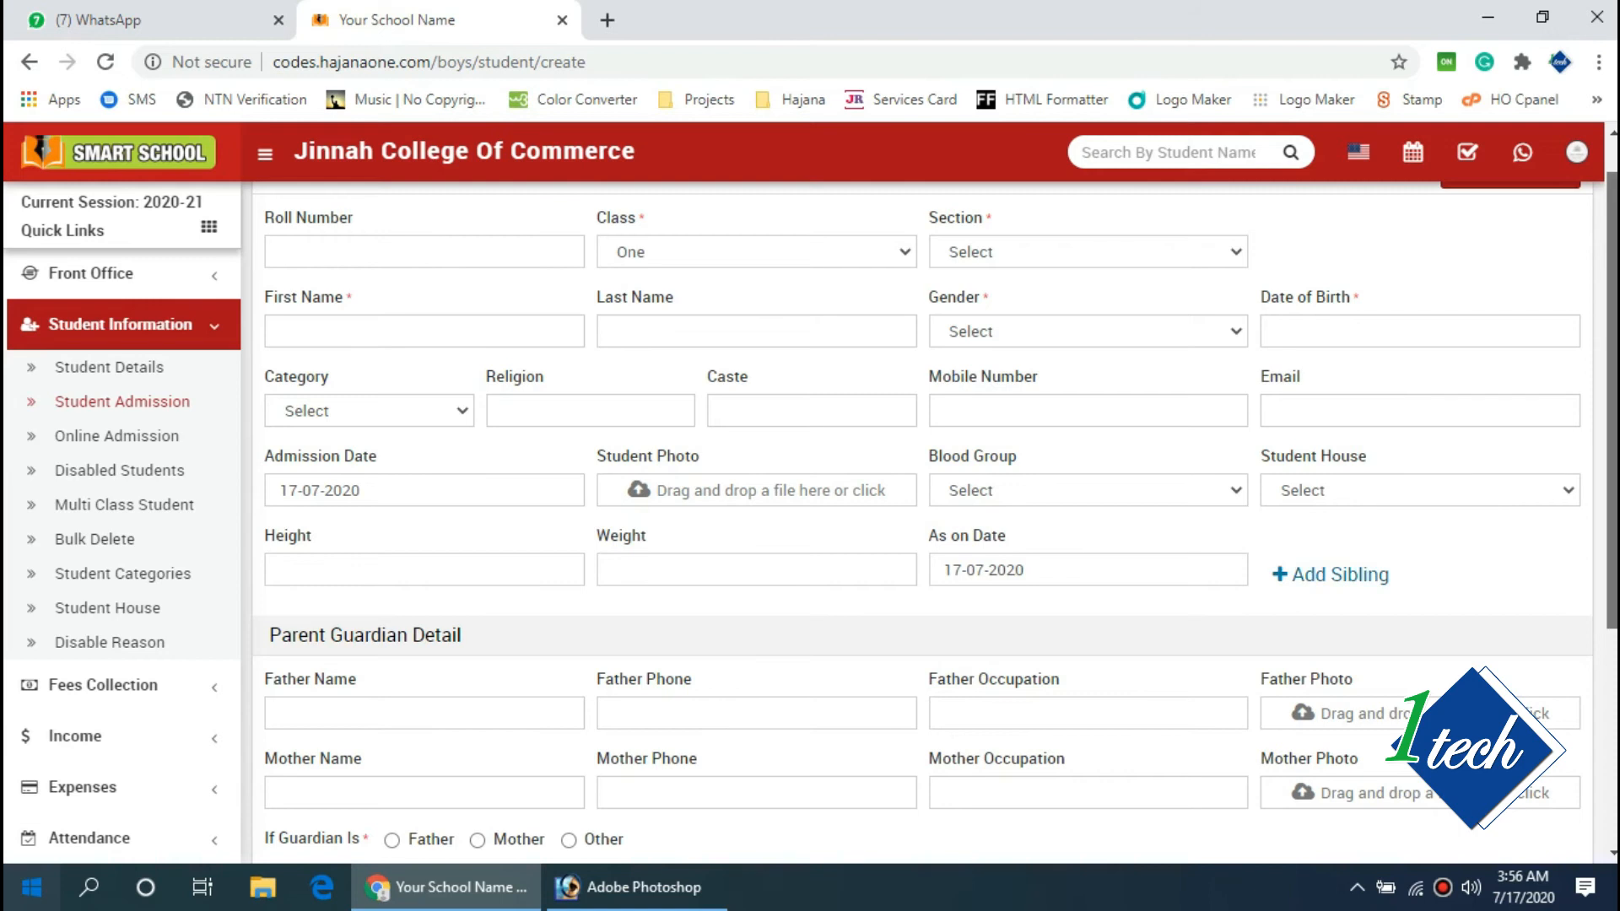
Check the Add Sibling student choices for class Two, section A, and close the dialog without adding anyone
{"action": "scroll", "coordinate": [1333, 573], "scroll_direction": "down", "scroll_amount": 1}
{"action": "left_click", "coordinate": [1332, 529]}
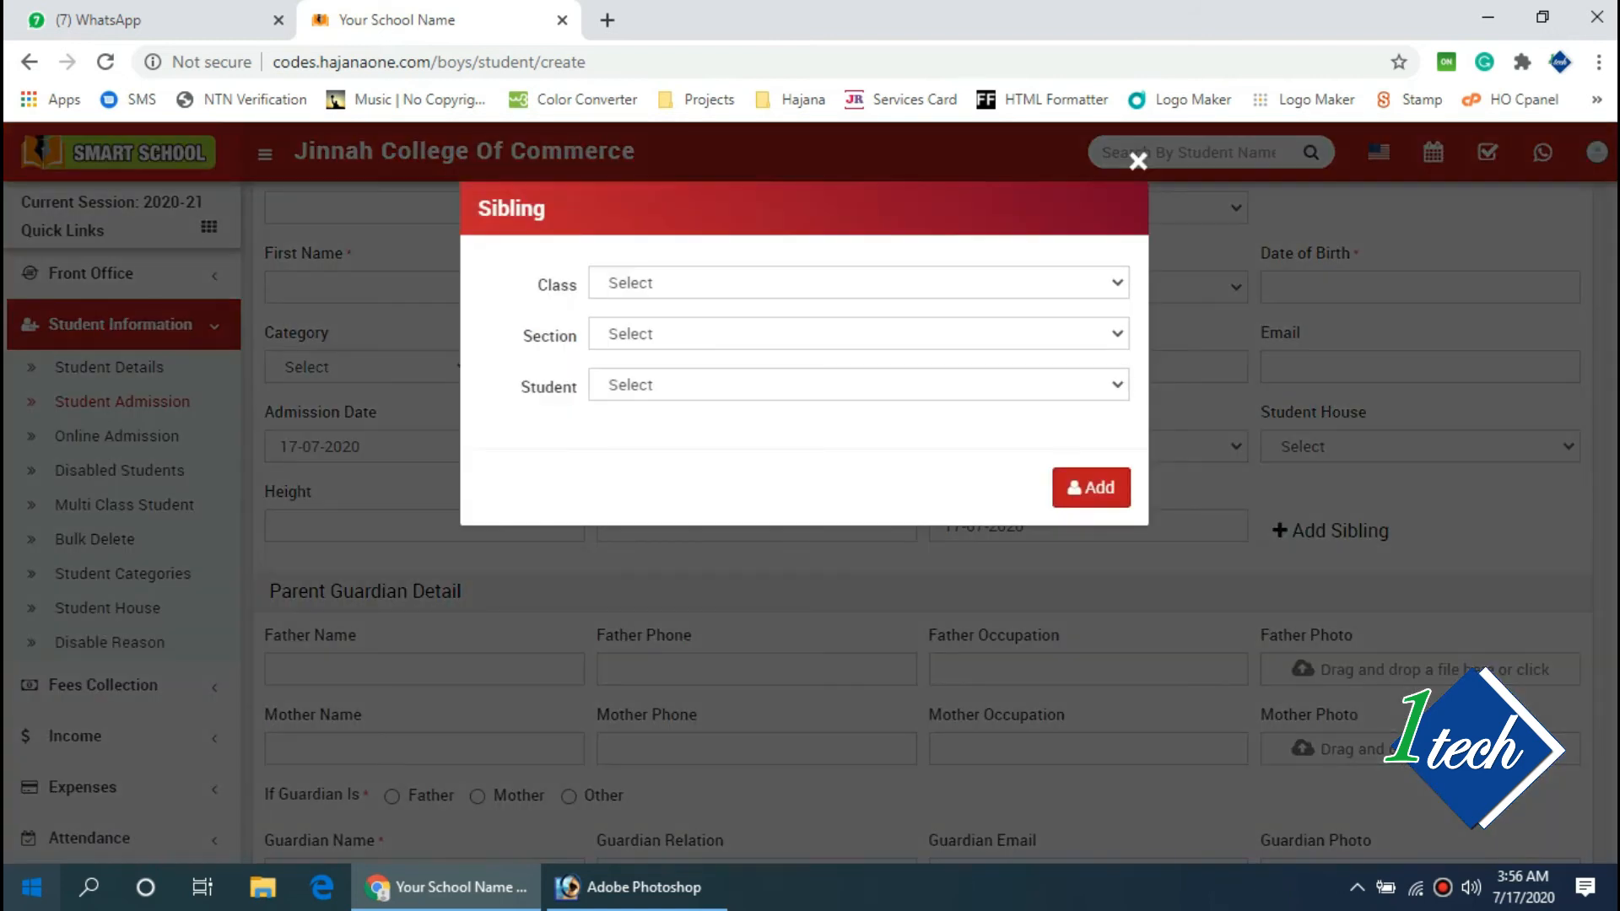
{"action": "left_click", "coordinate": [858, 283]}
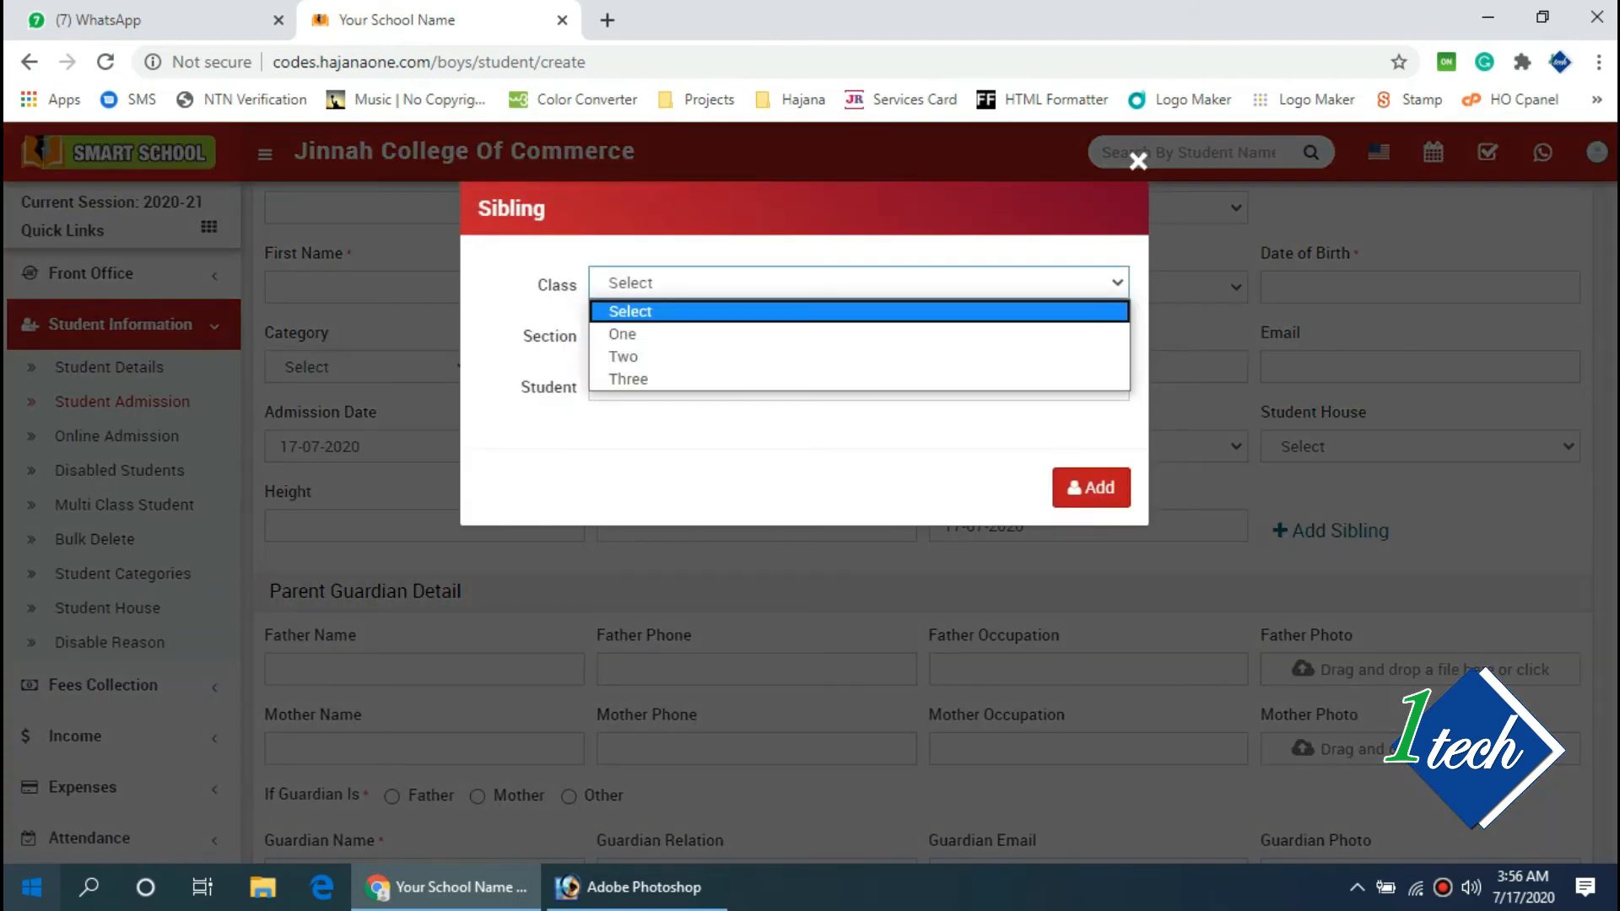
{"action": "left_click", "coordinate": [633, 354]}
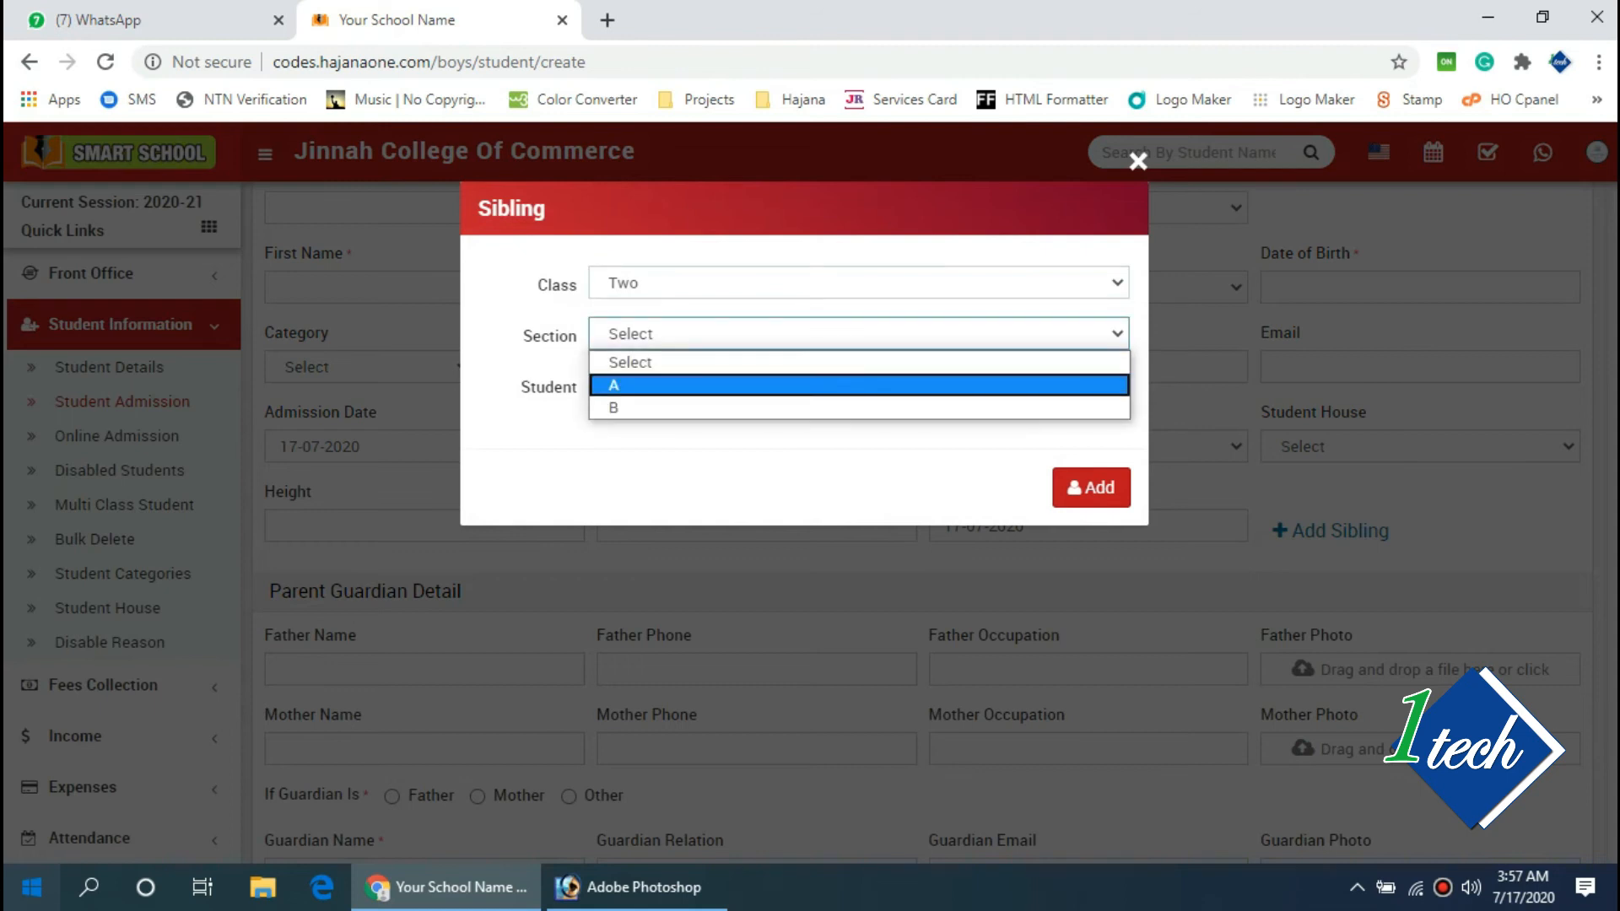
{"action": "left_click", "coordinate": [858, 386]}
{"action": "left_click", "coordinate": [858, 386]}
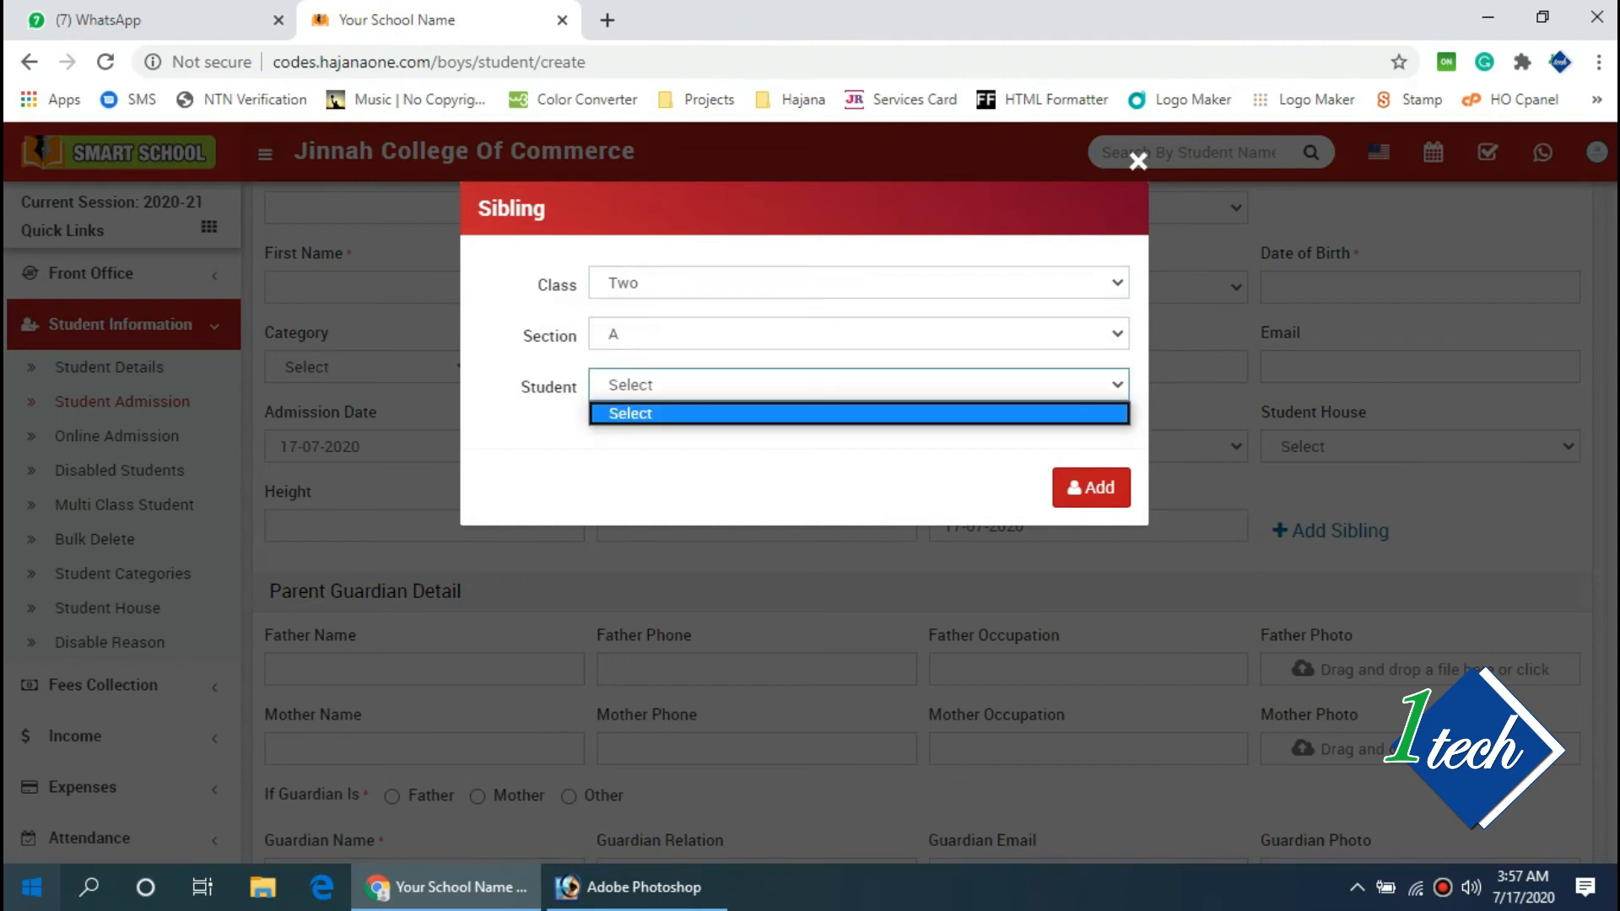
{"action": "left_click", "coordinate": [1138, 161]}
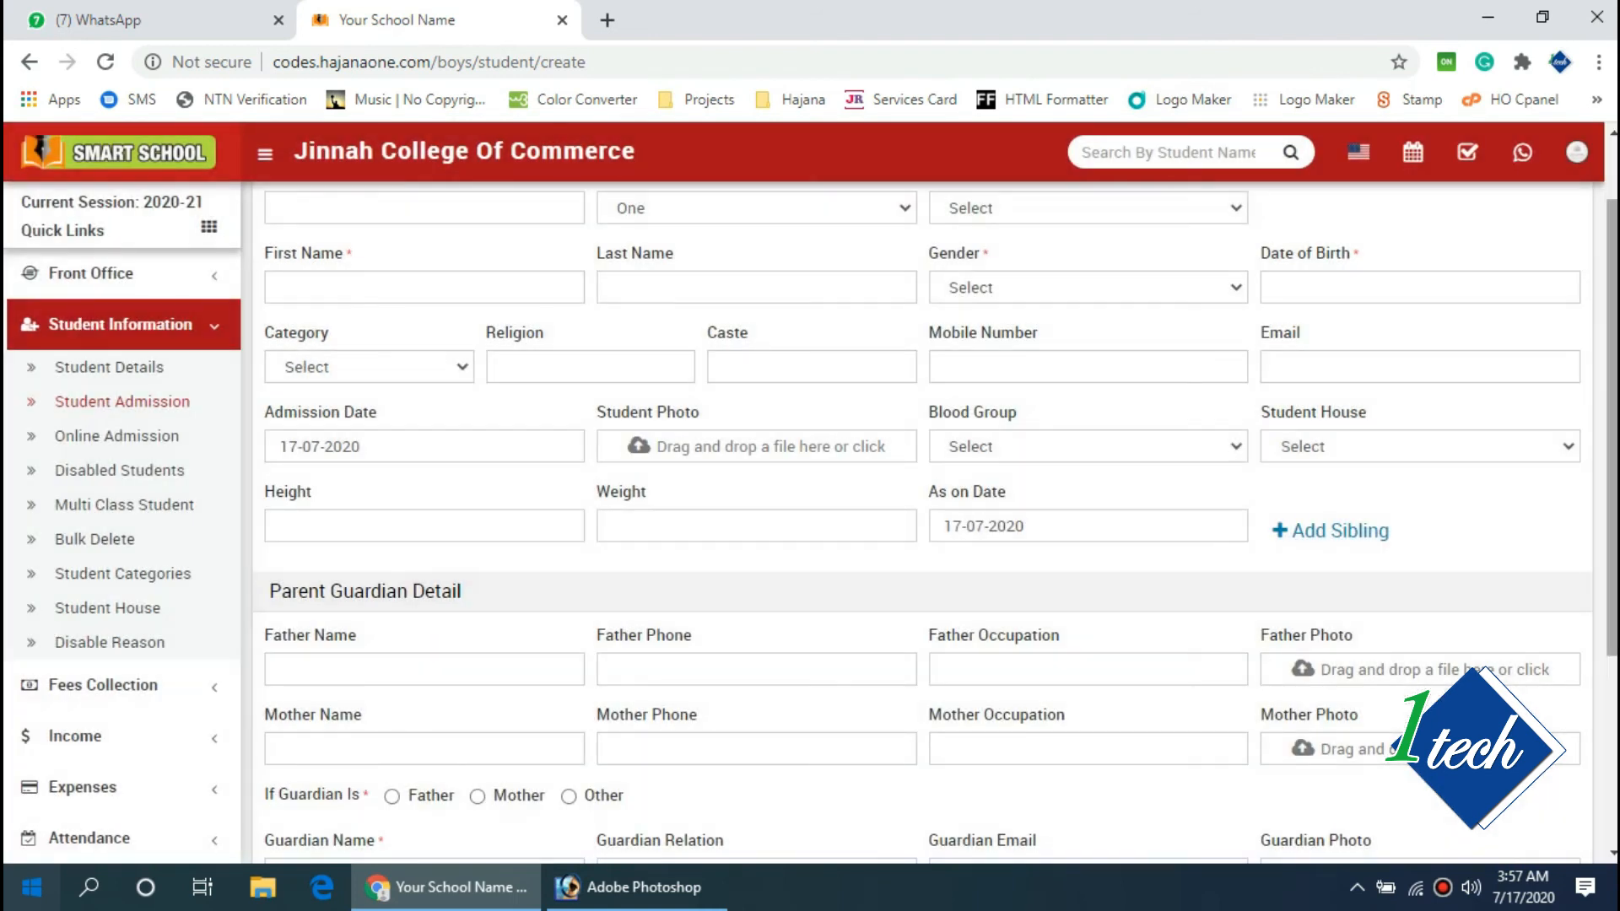
Examine the Parent Guardian Detail section, from the father and mother fields through the guardian fields
{"action": "scroll", "coordinate": [928, 523], "scroll_direction": "down", "scroll_amount": 2}
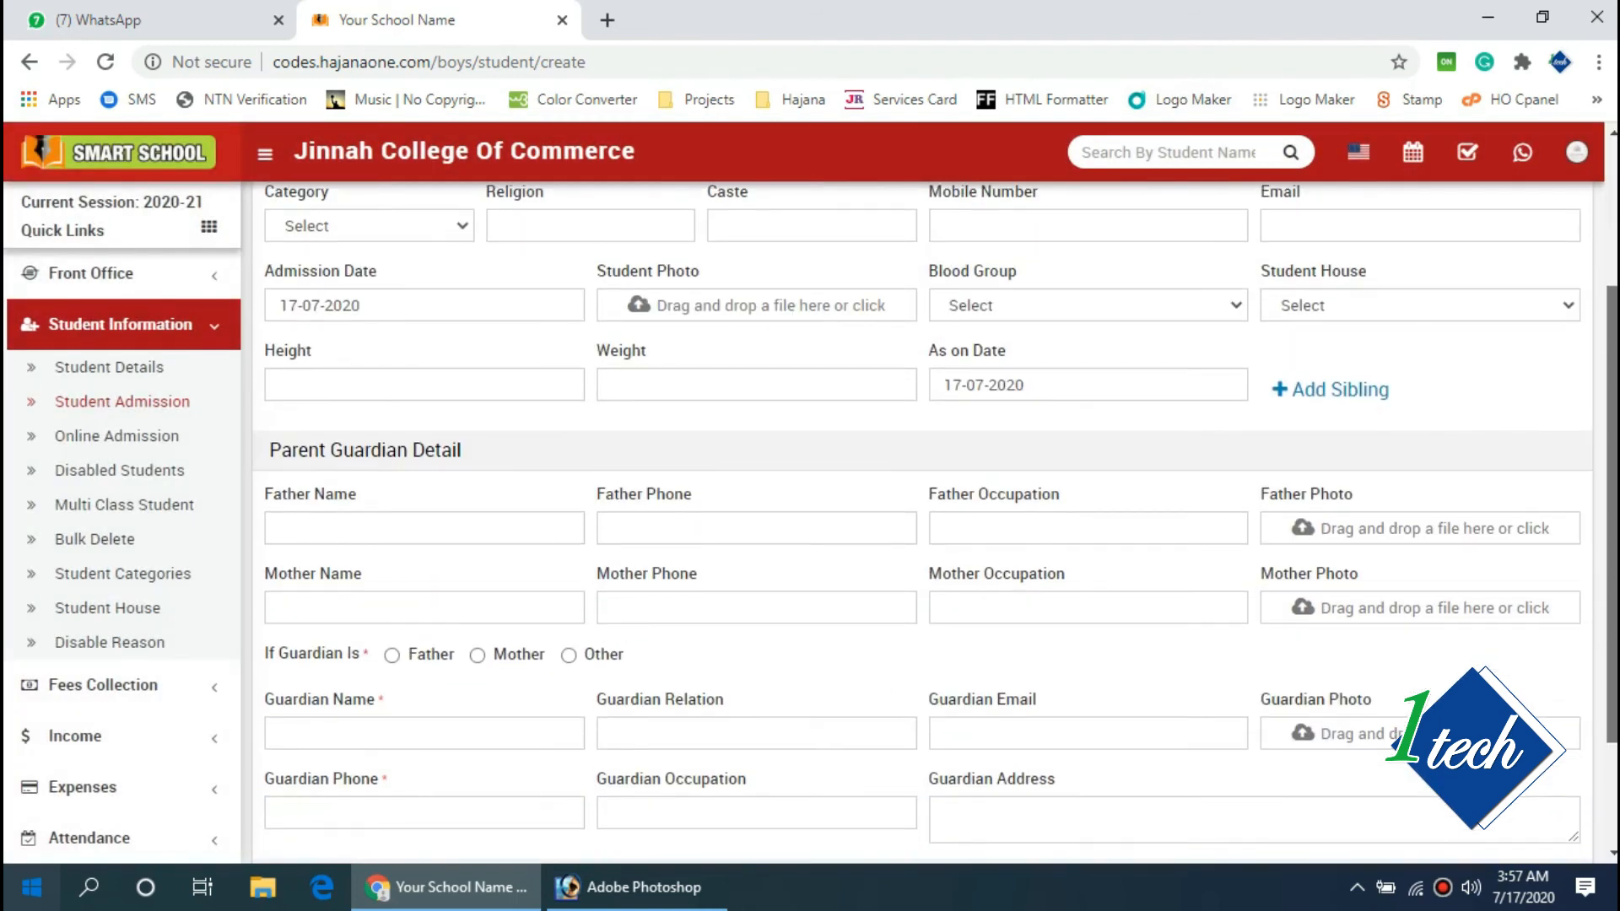
{"action": "scroll", "coordinate": [928, 523], "scroll_direction": "down", "scroll_amount": 1}
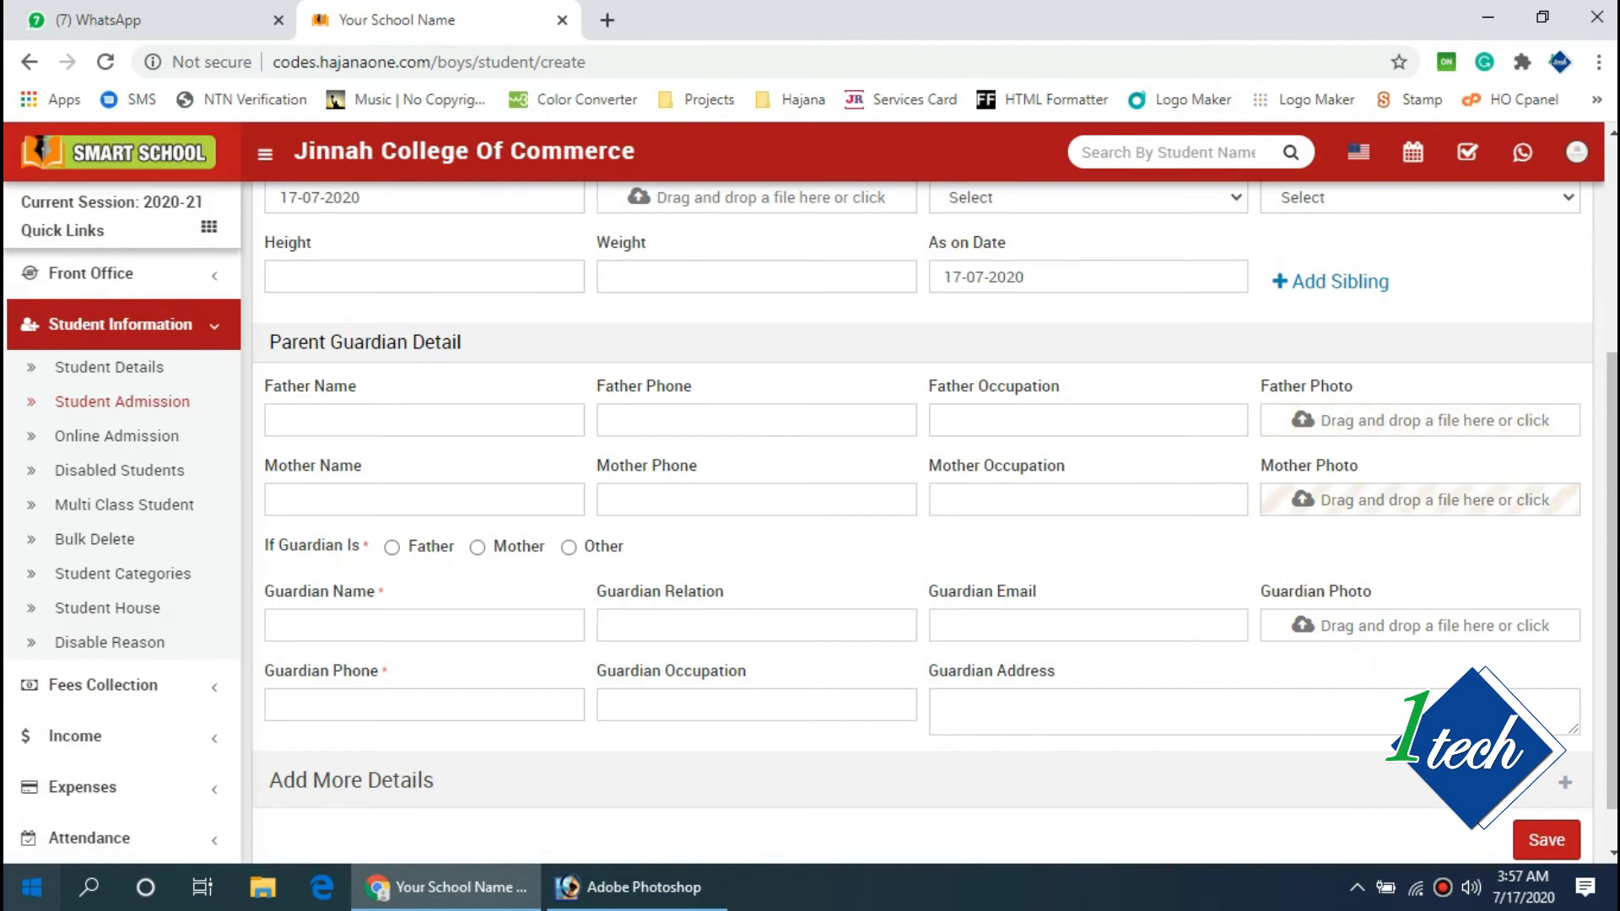
{"action": "left_click_drag", "start_coordinate": [1613, 580], "coordinate": [1612, 617]}
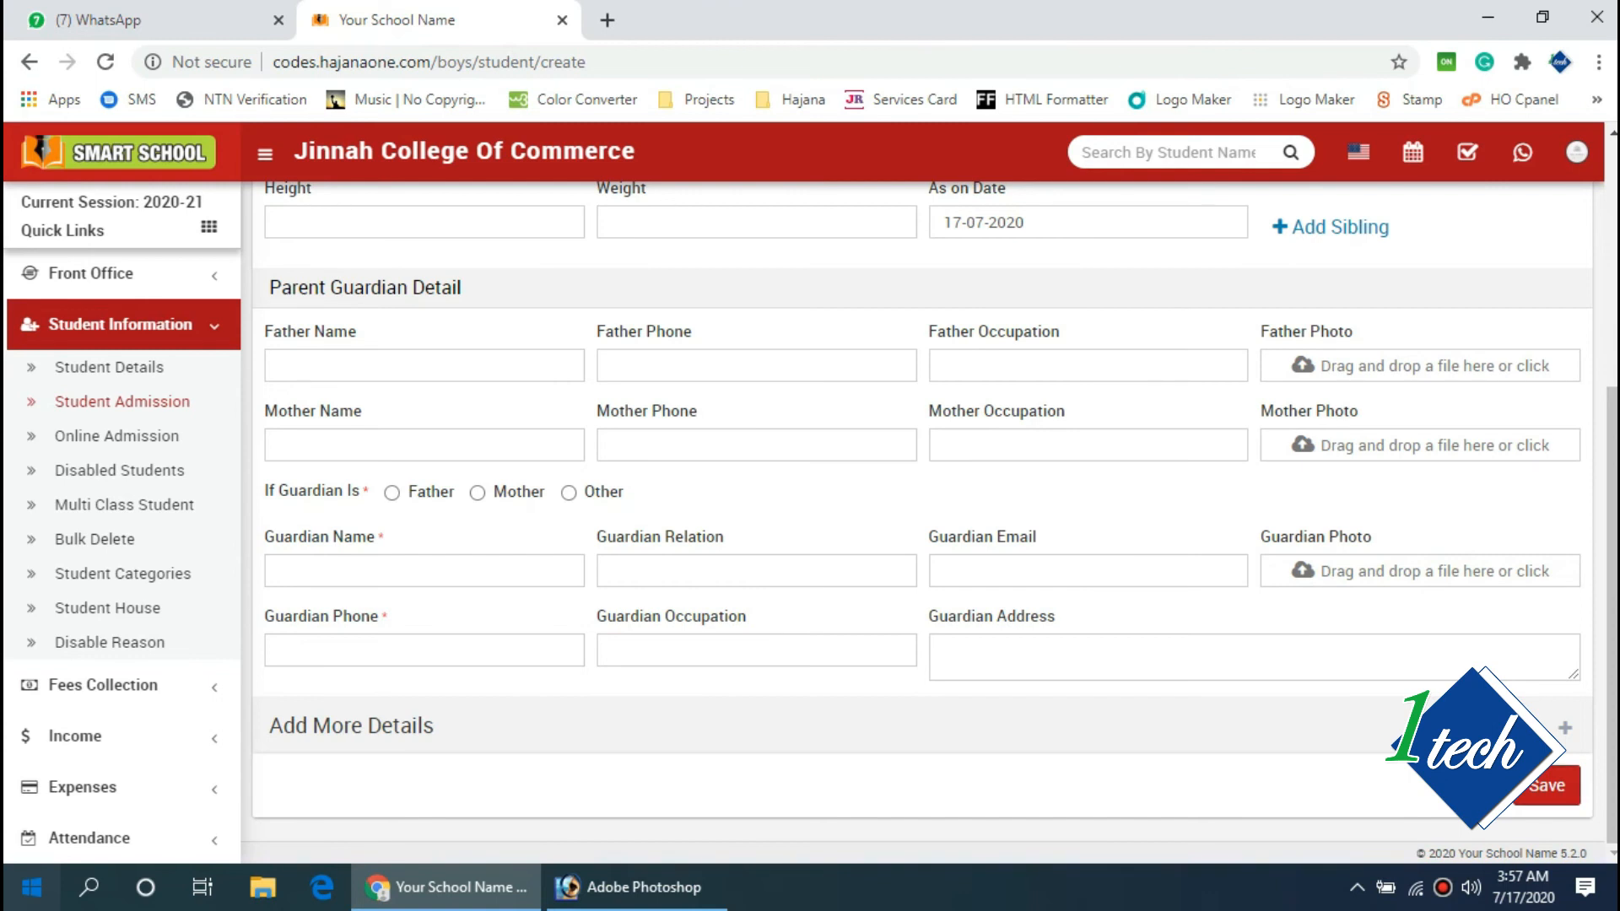
Expand the Add More Details section and check the route options under Transport Details
{"action": "left_click", "coordinate": [1565, 727]}
{"action": "left_click_drag", "start_coordinate": [1612, 422], "coordinate": [1612, 614]}
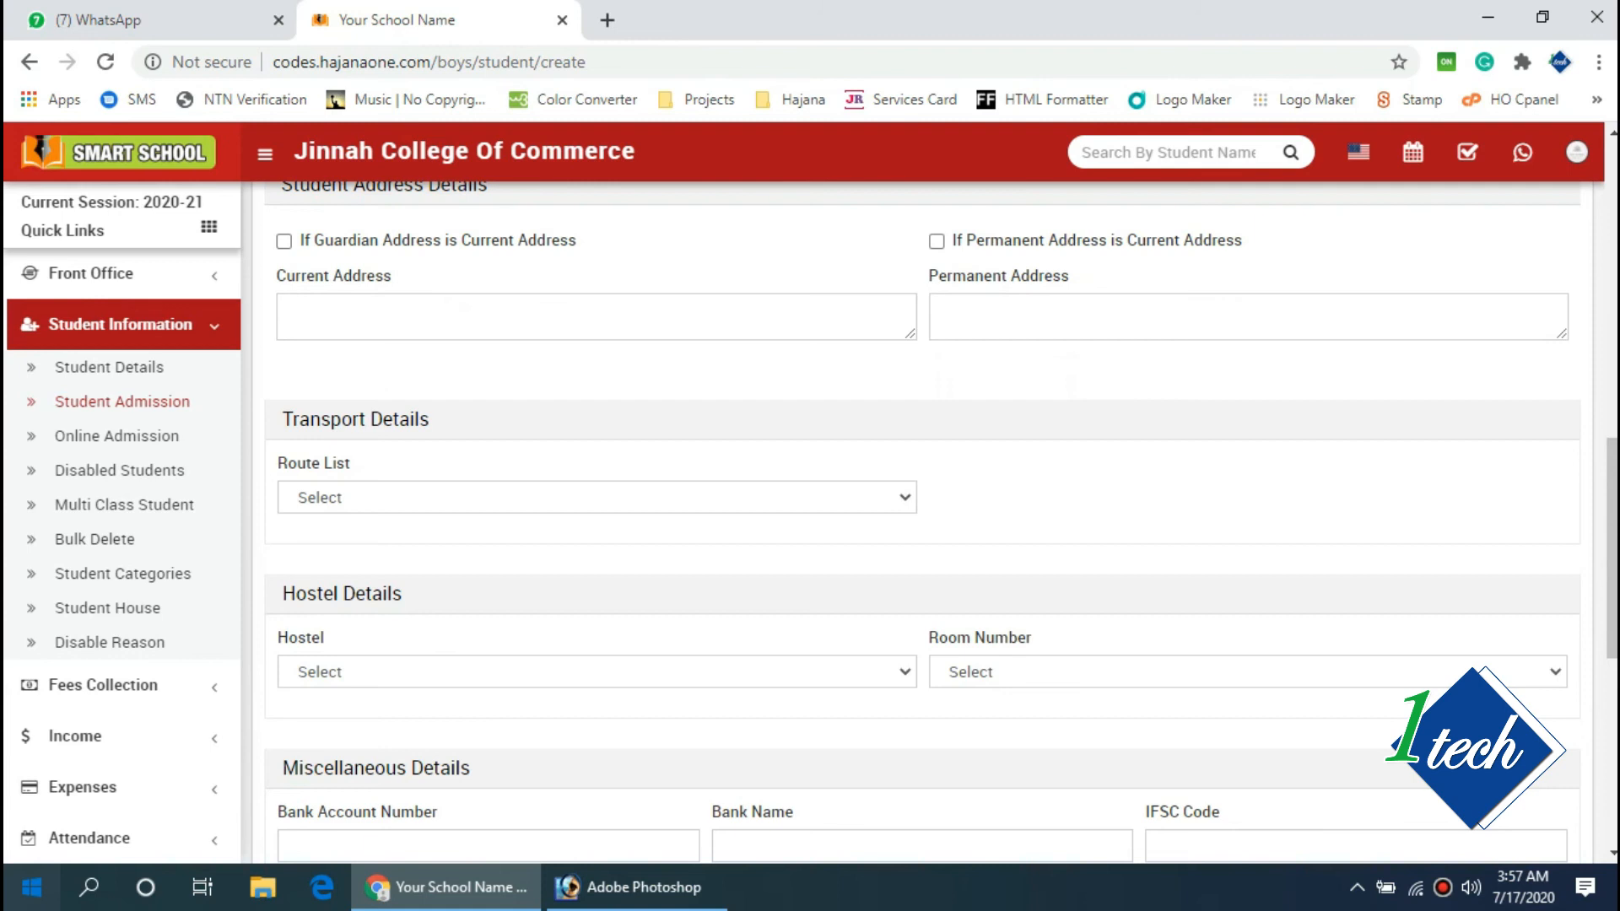
{"action": "left_click", "coordinate": [597, 498]}
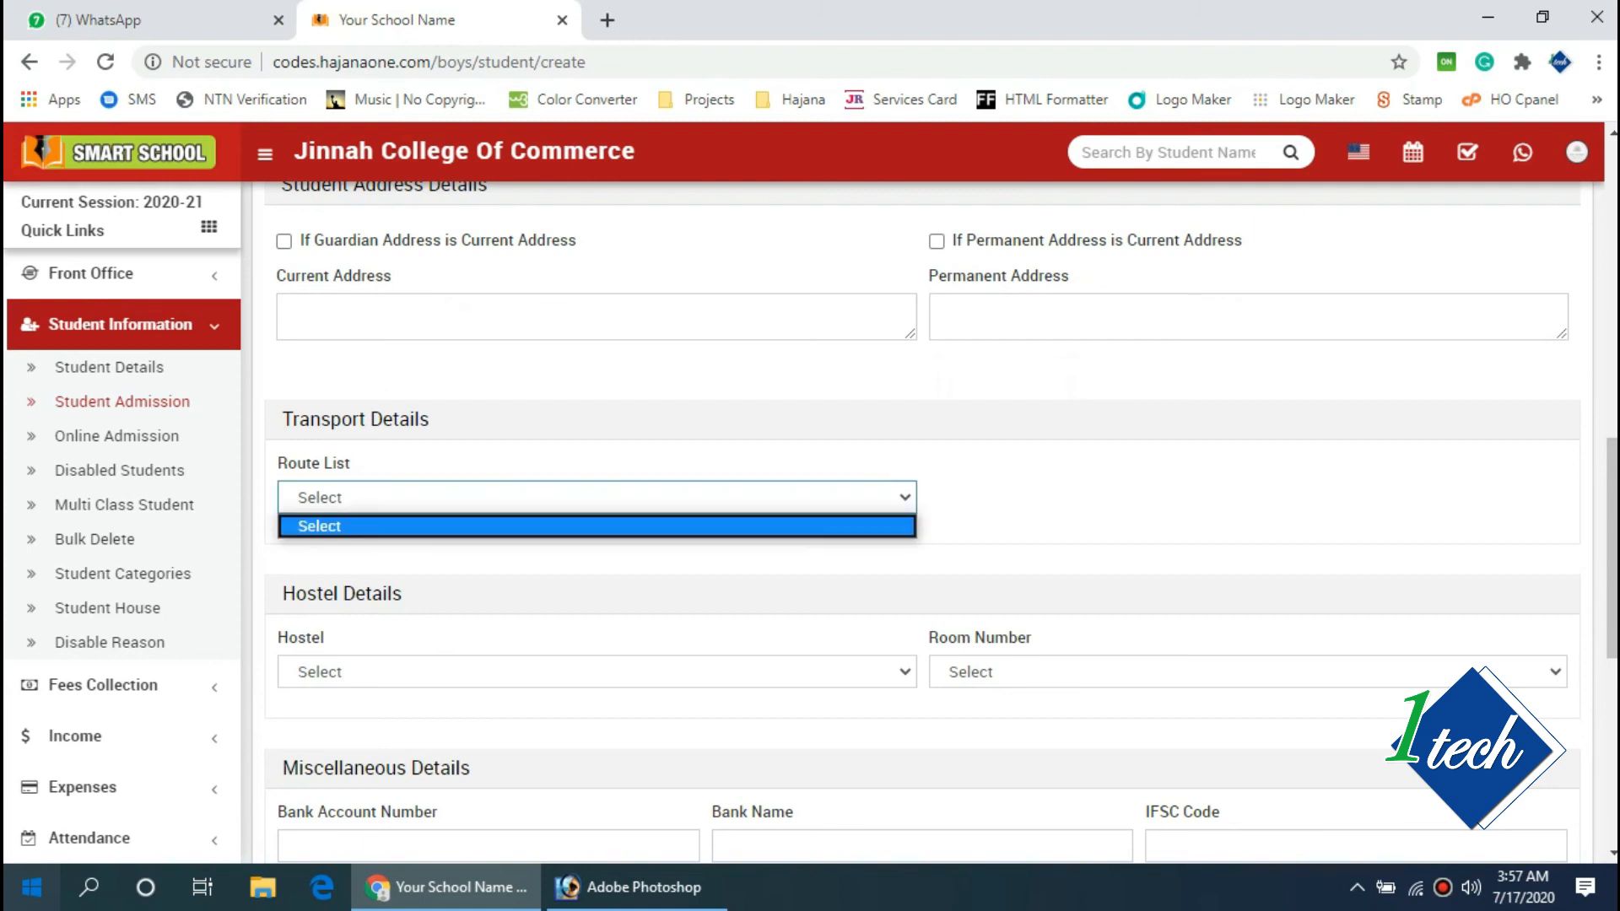
{"action": "key", "text": "Escape"}
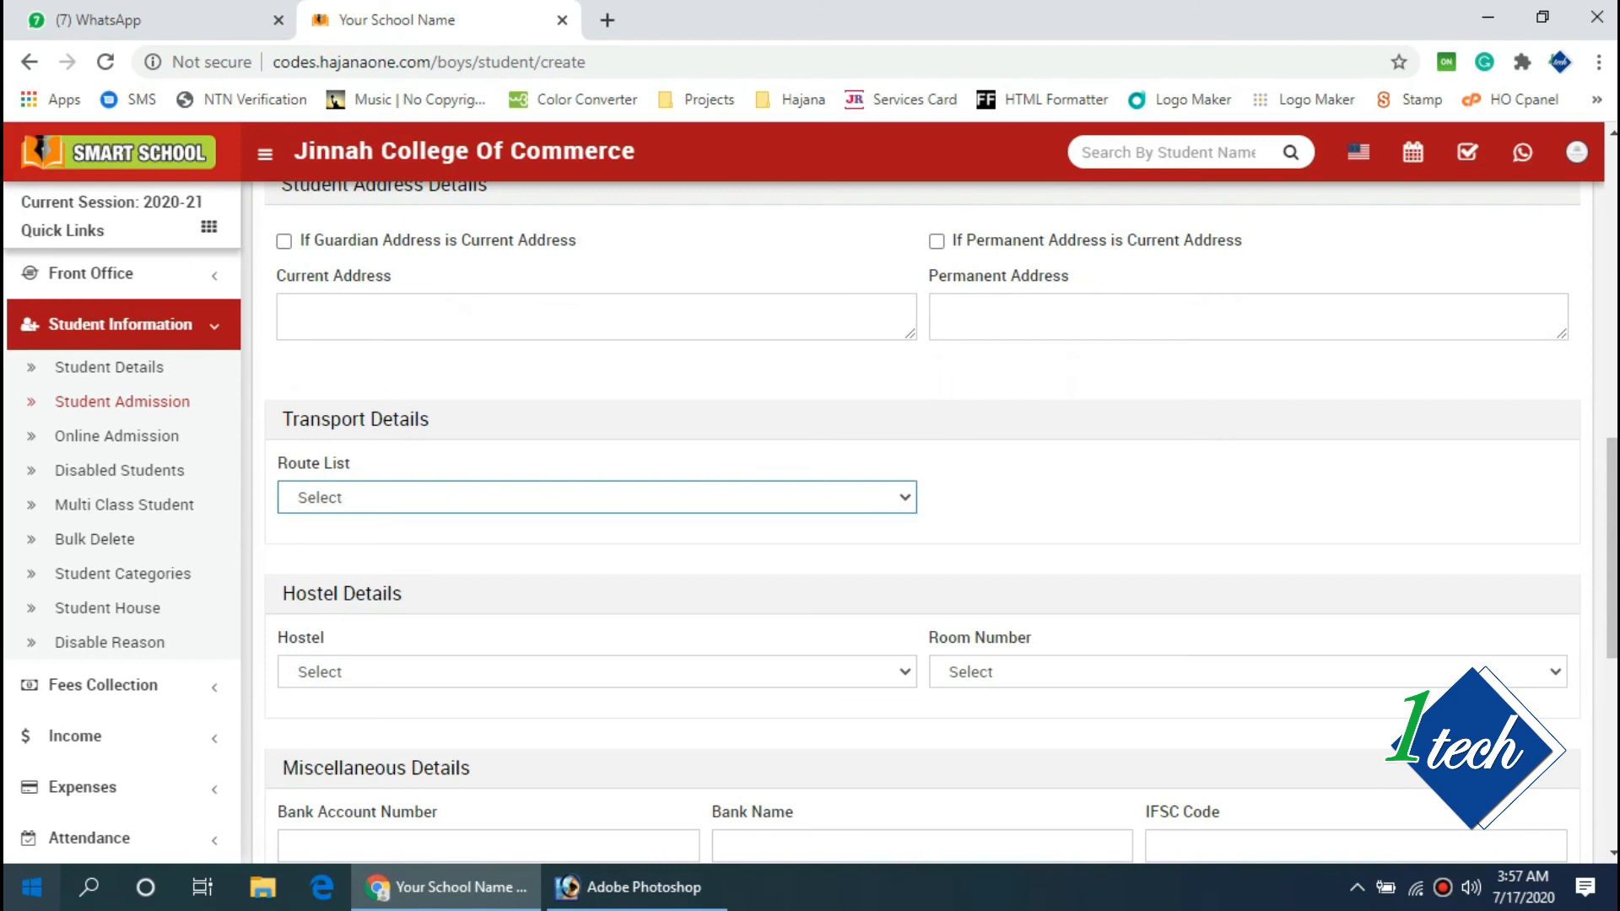
{"action": "left_click", "coordinate": [596, 498]}
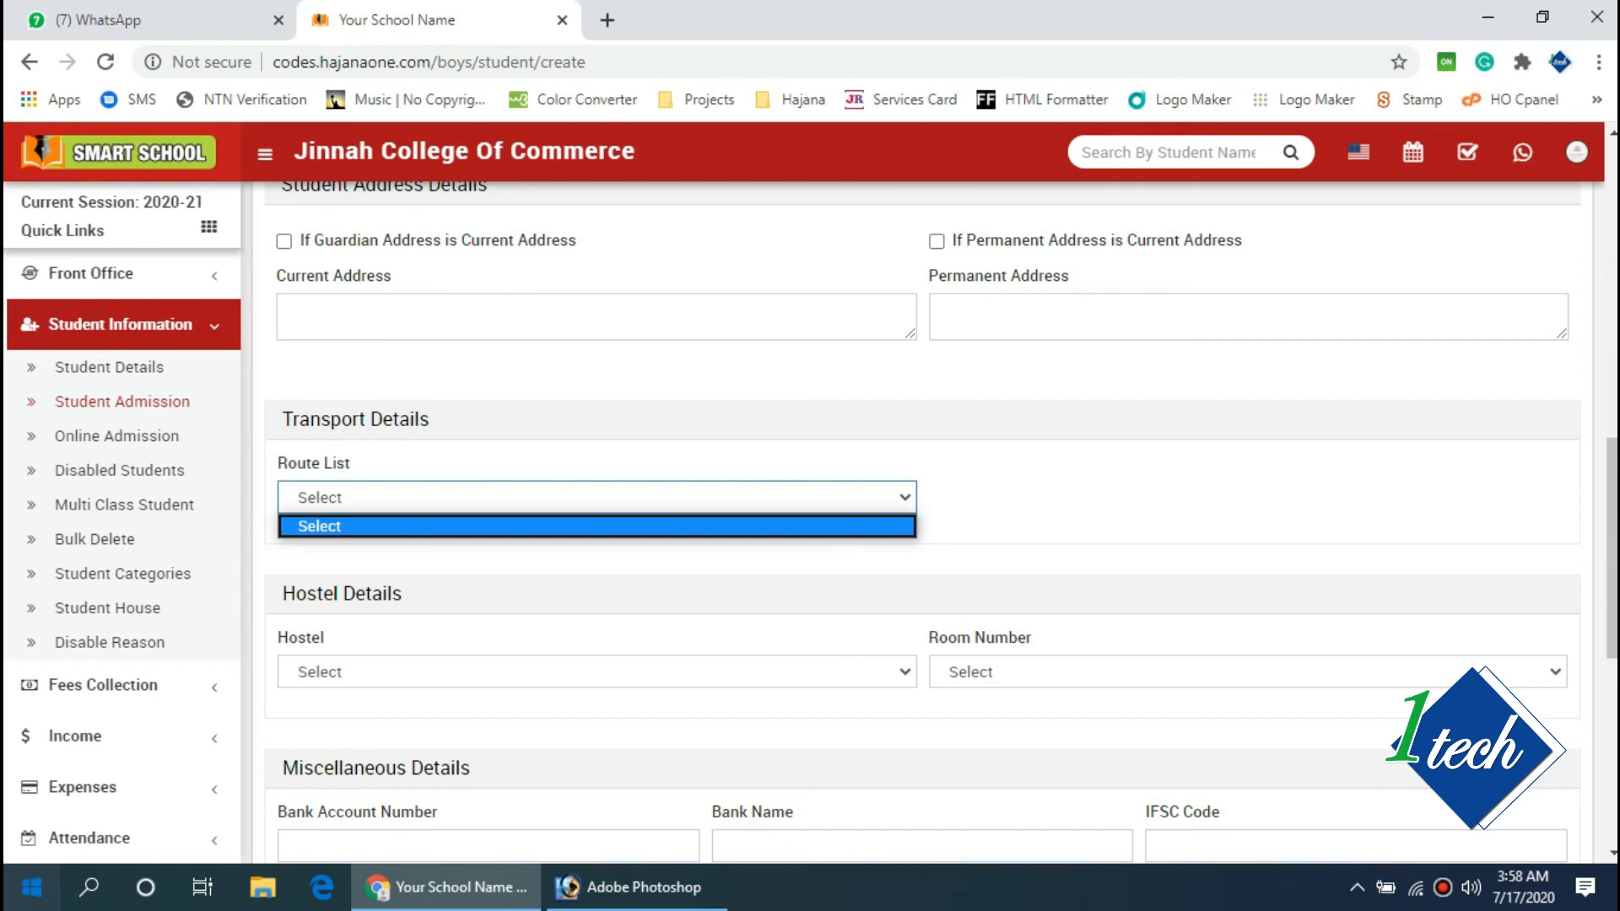
Check the available choices for Hostel and Room Number under Hostel Details
{"action": "key", "text": "Escape"}
{"action": "left_click", "coordinate": [596, 672]}
{"action": "left_click", "coordinate": [597, 672]}
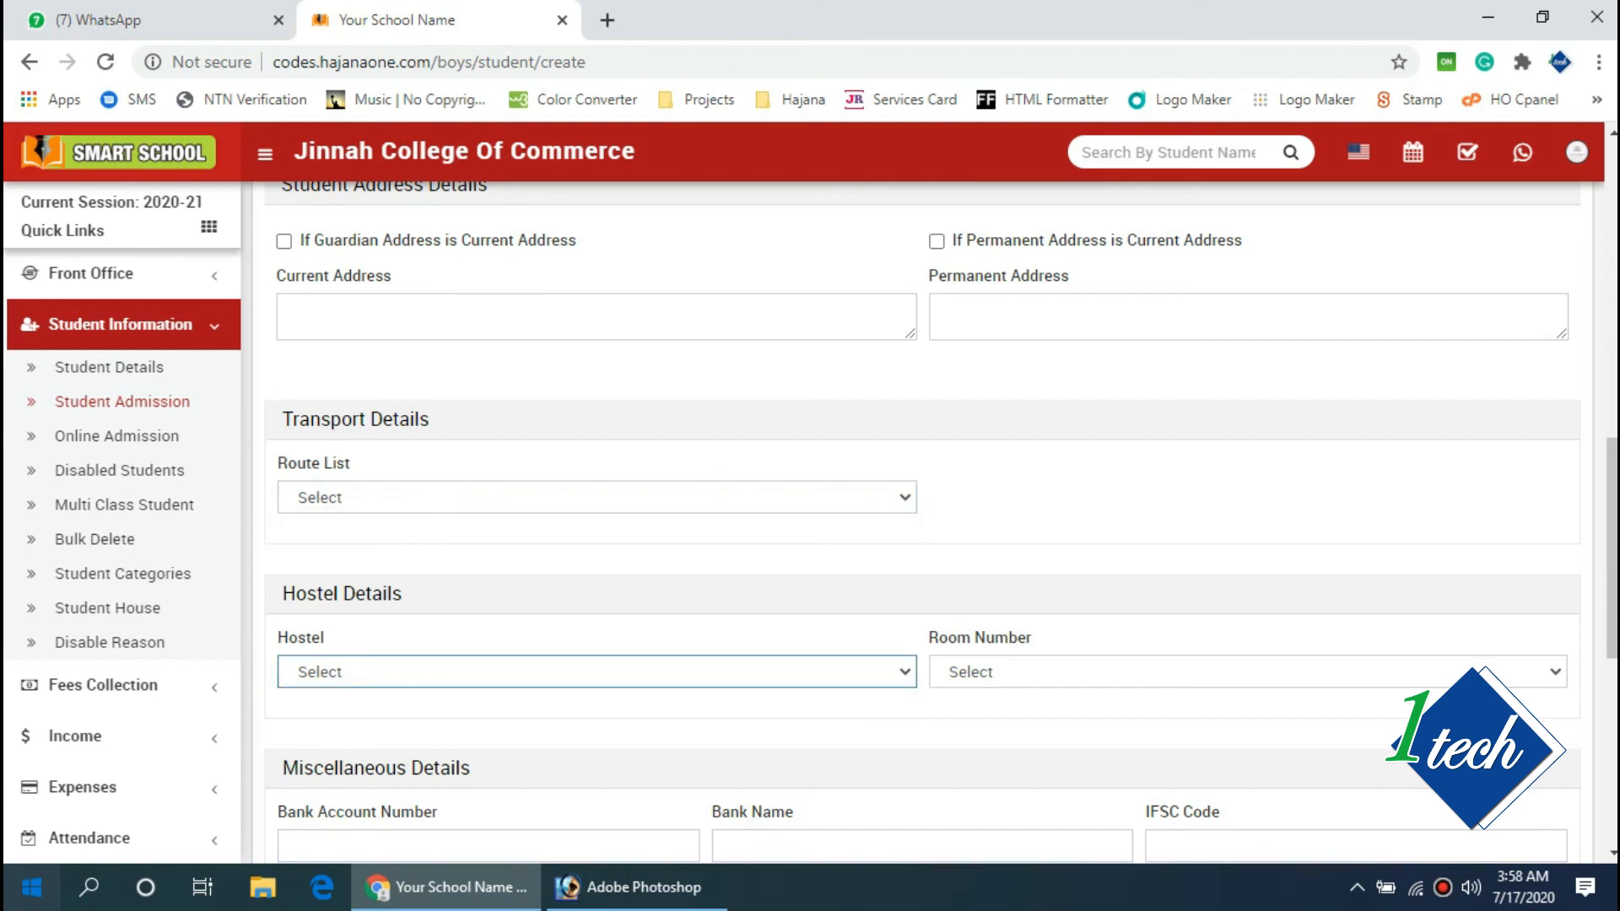
{"action": "left_click", "coordinate": [1248, 673]}
{"action": "left_click", "coordinate": [596, 673]}
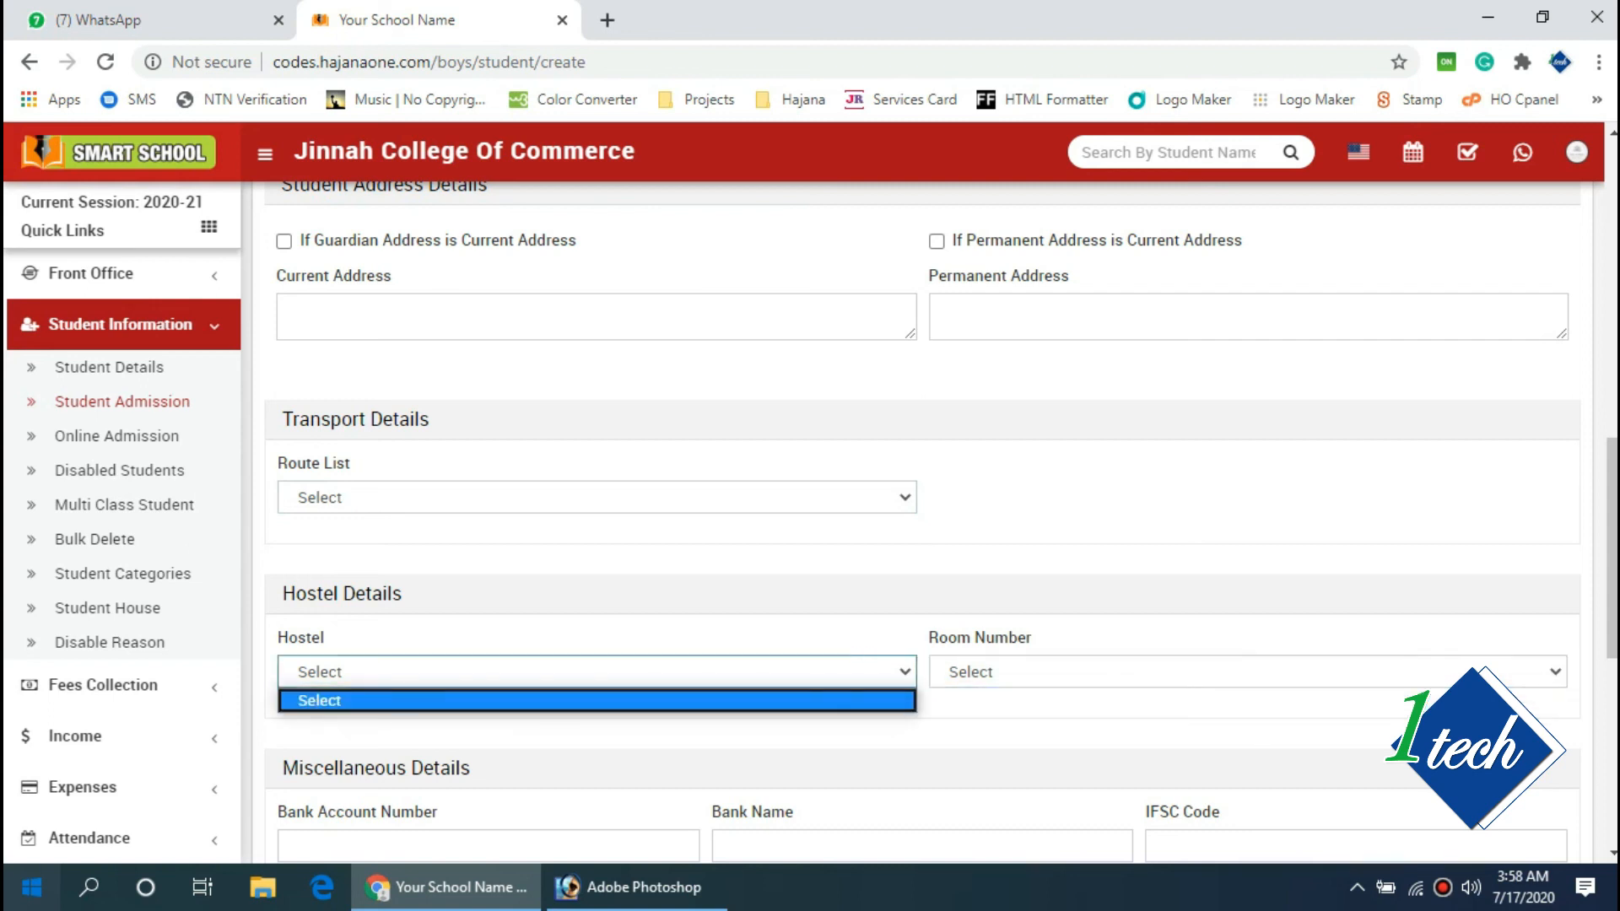
{"action": "left_click", "coordinate": [1097, 498]}
{"action": "left_click_drag", "start_coordinate": [1613, 548], "coordinate": [1613, 585]}
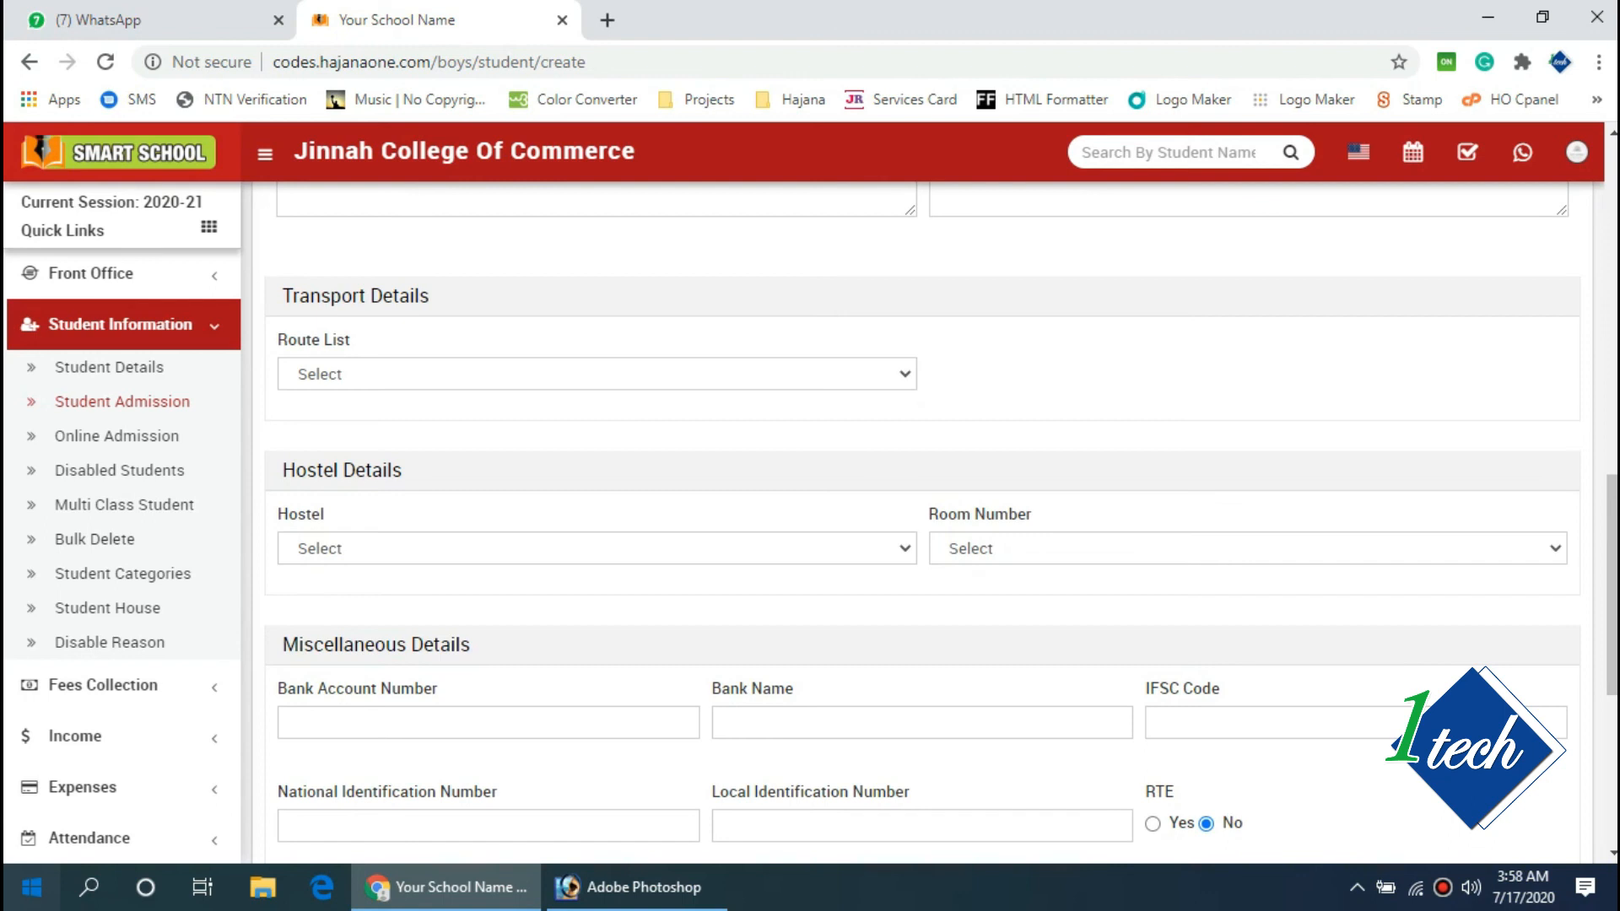
{"action": "left_click", "coordinate": [597, 548]}
{"action": "left_click", "coordinate": [597, 549]}
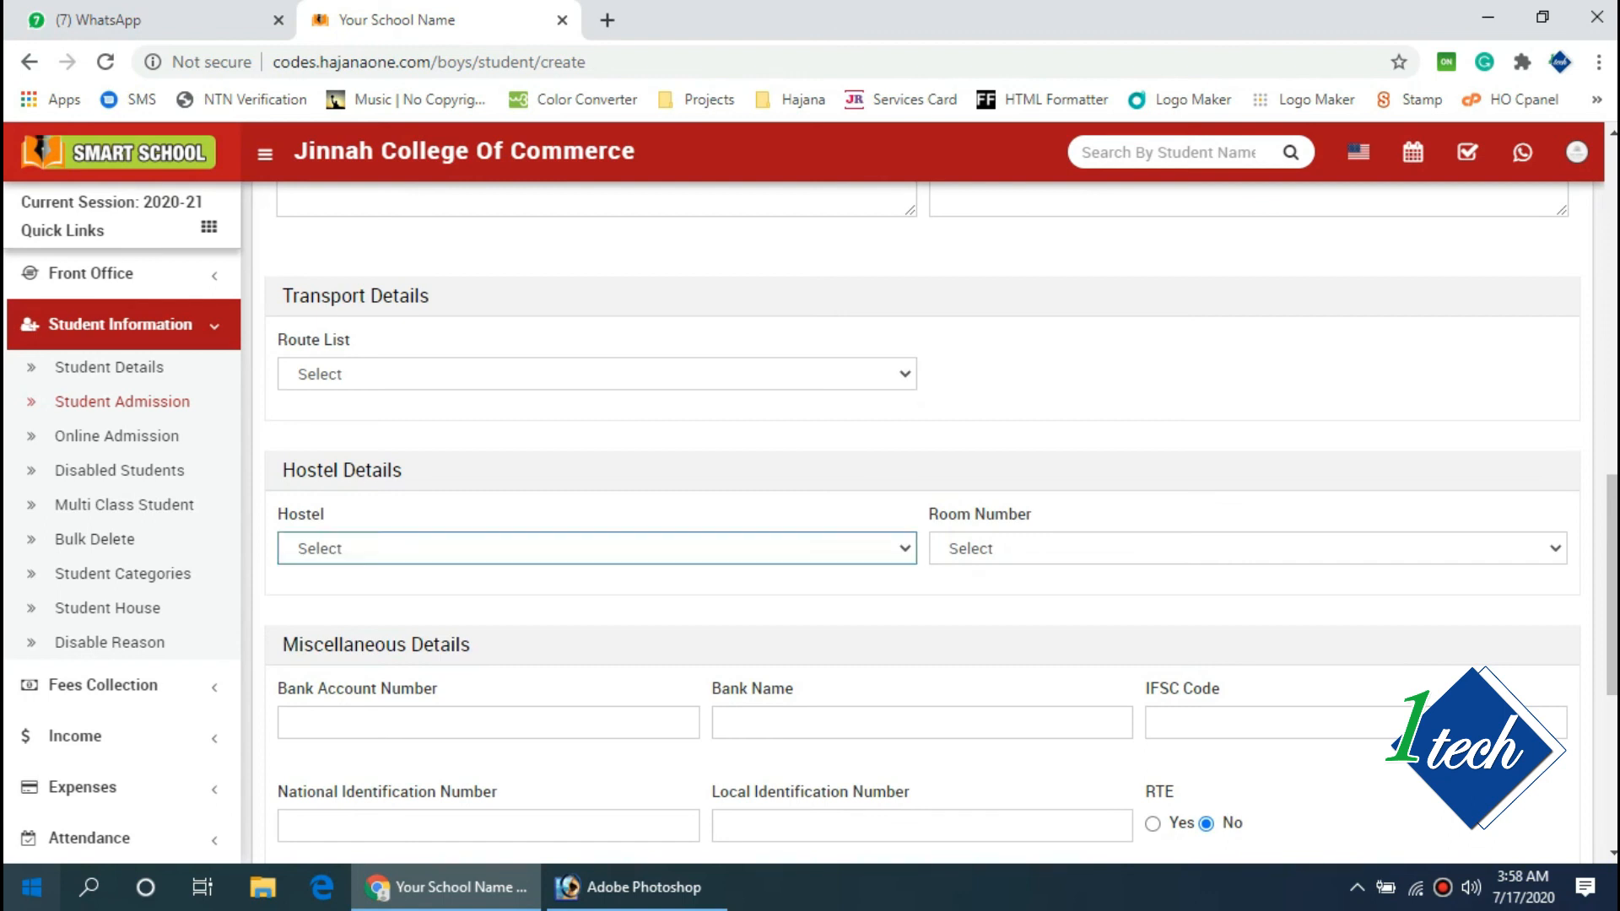
{"action": "left_click", "coordinate": [1248, 548]}
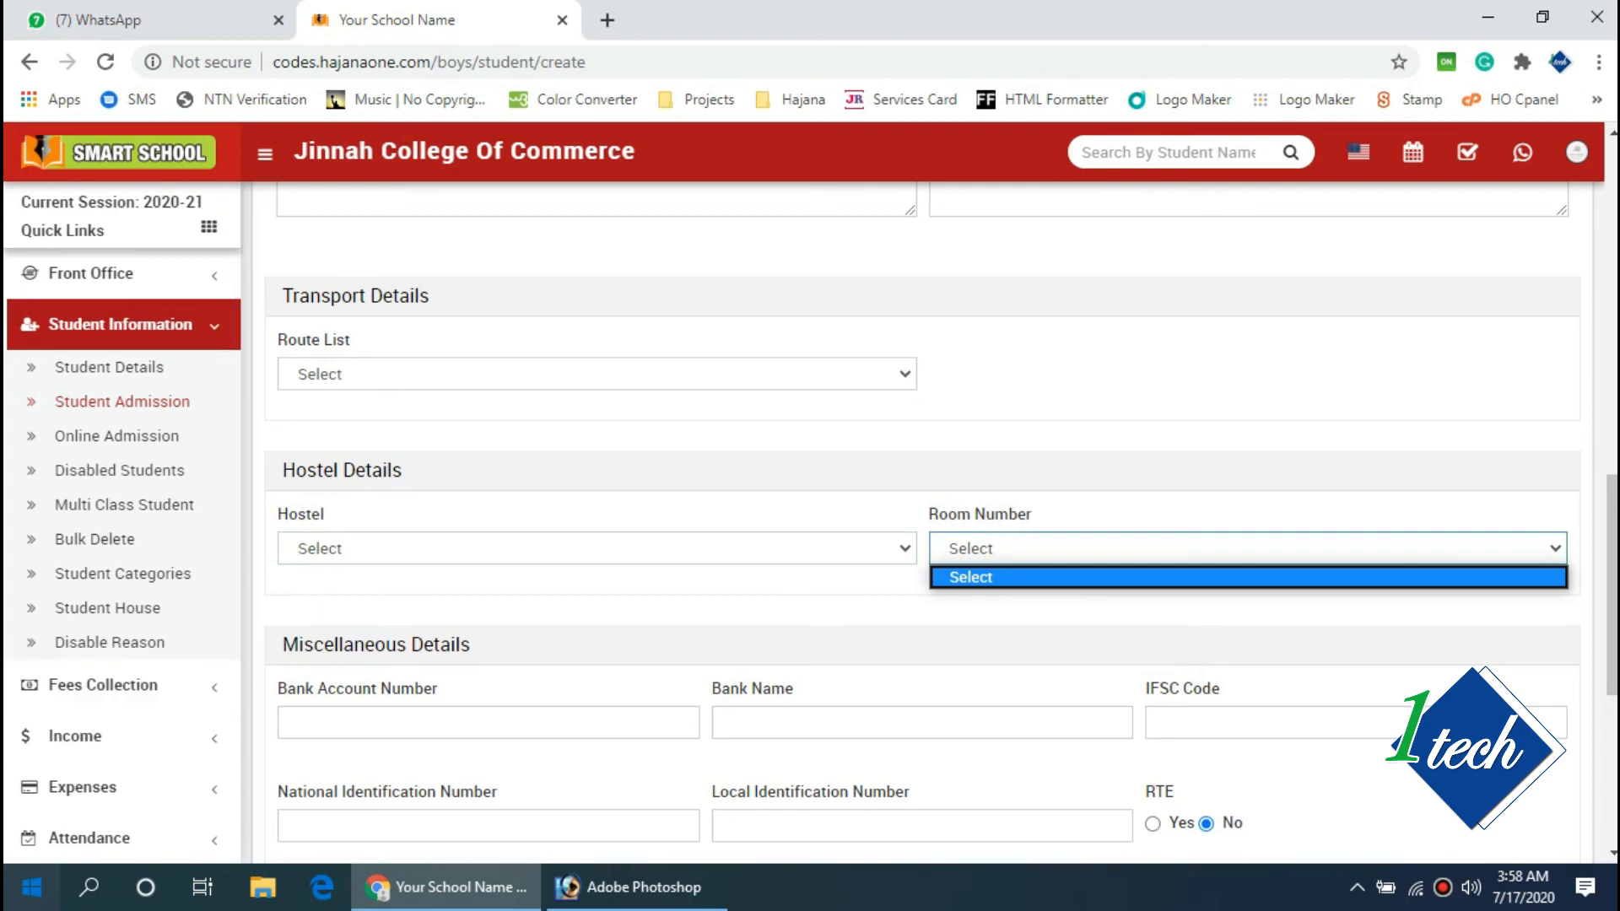
Review the Miscellaneous Details fields and the title and file slots under Upload Documents
{"action": "scroll", "coordinate": [1612, 582], "scroll_direction": "down", "scroll_amount": 5}
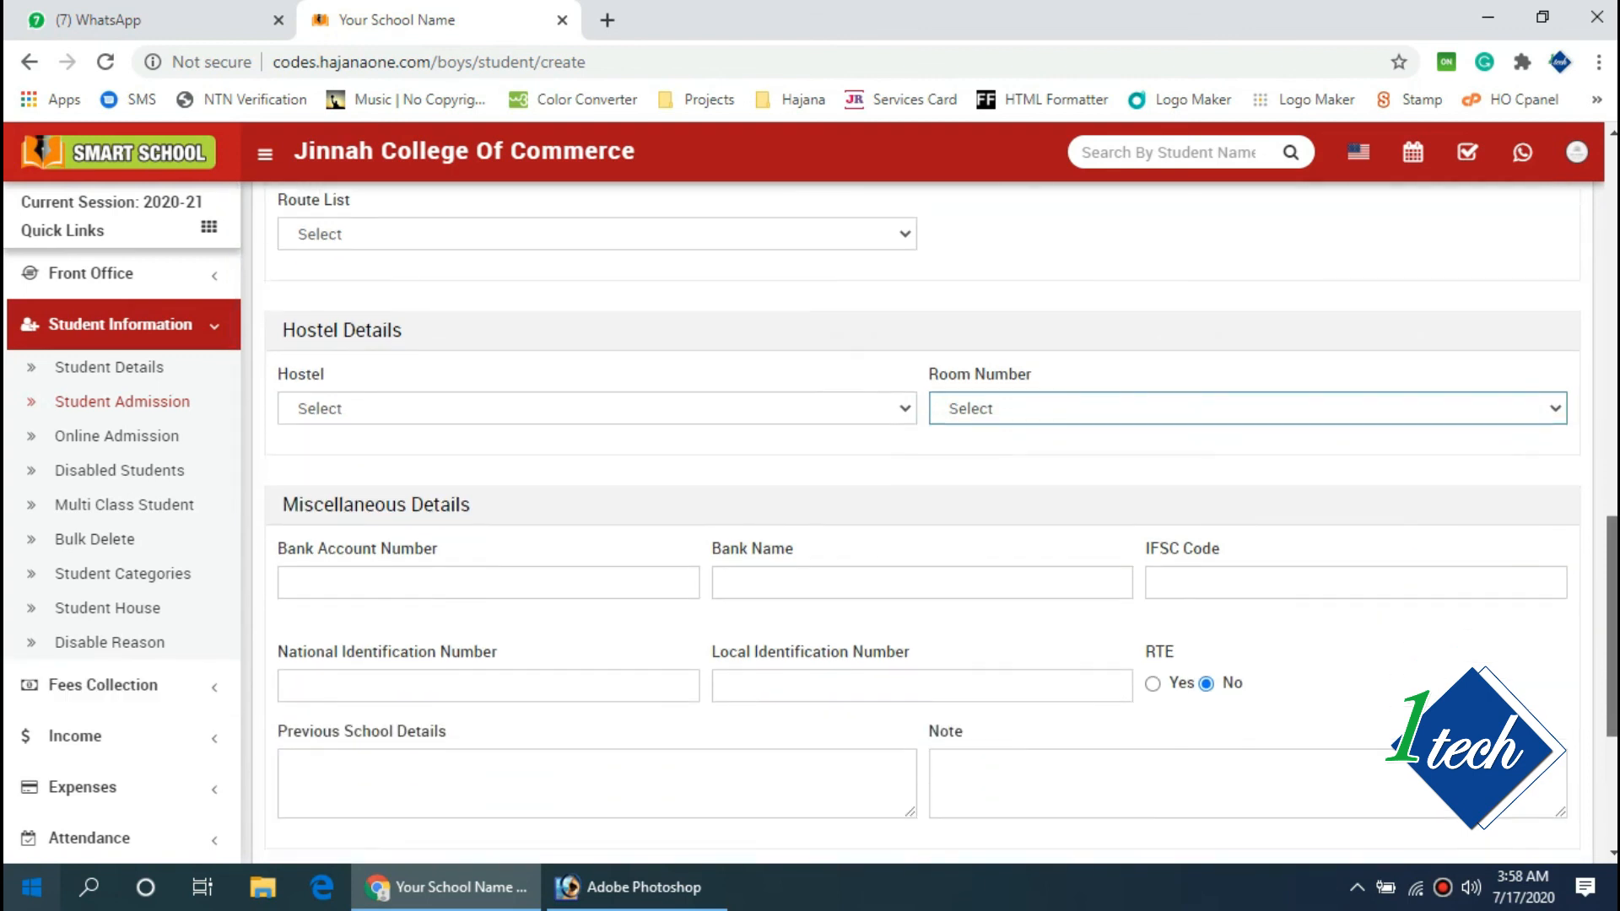
{"action": "left_click_drag", "start_coordinate": [1611, 704], "coordinate": [1611, 735]}
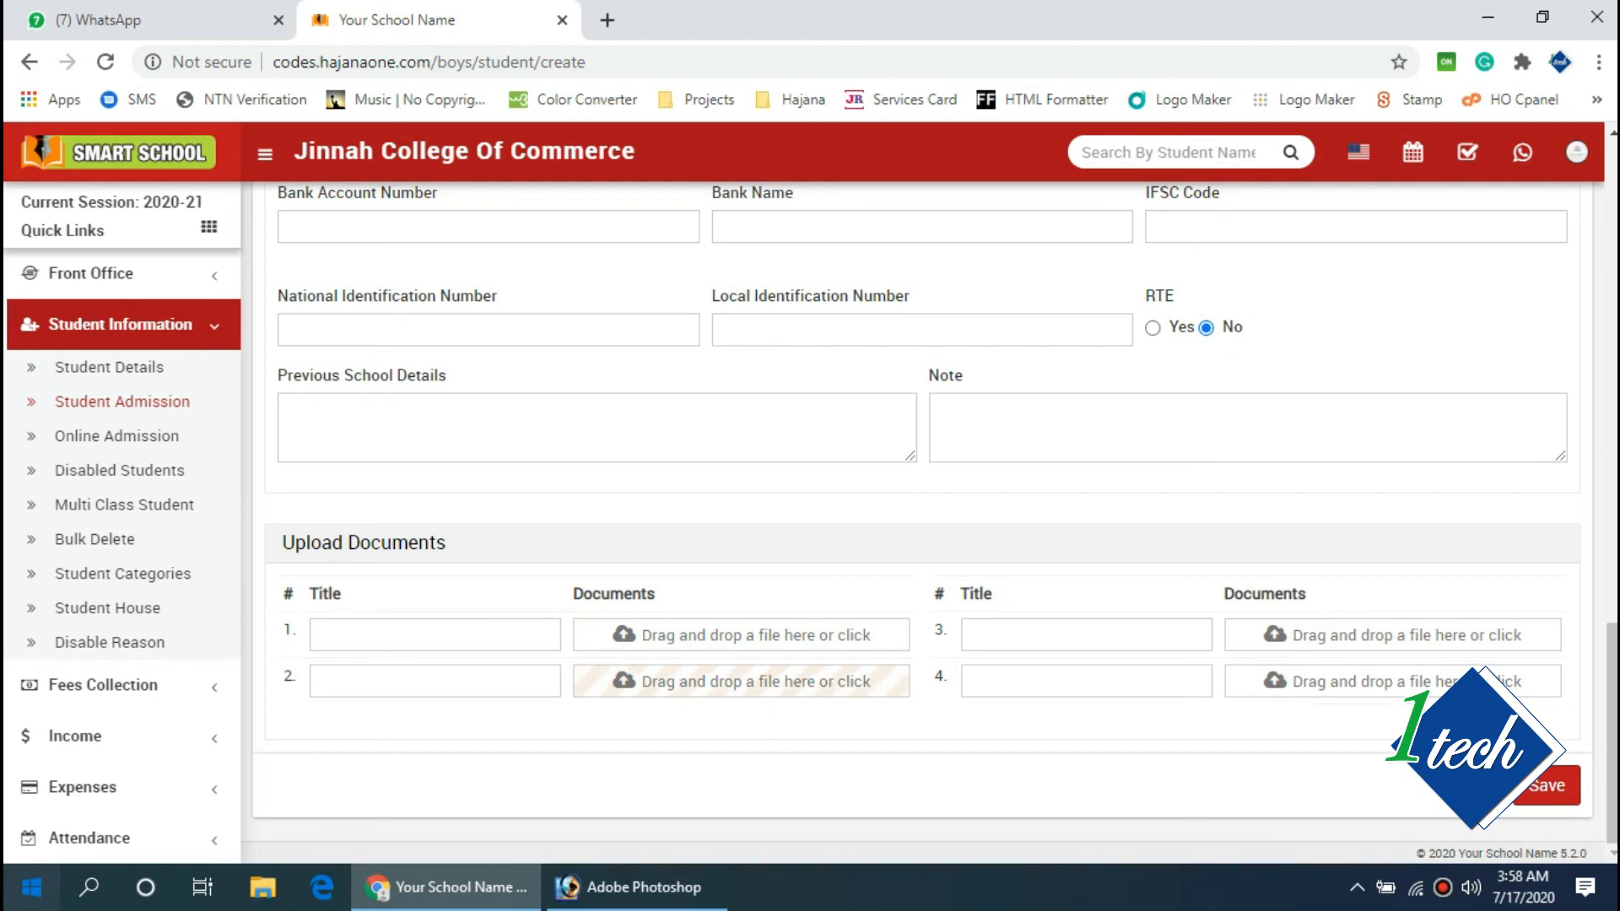
{"action": "left_click", "coordinate": [434, 634]}
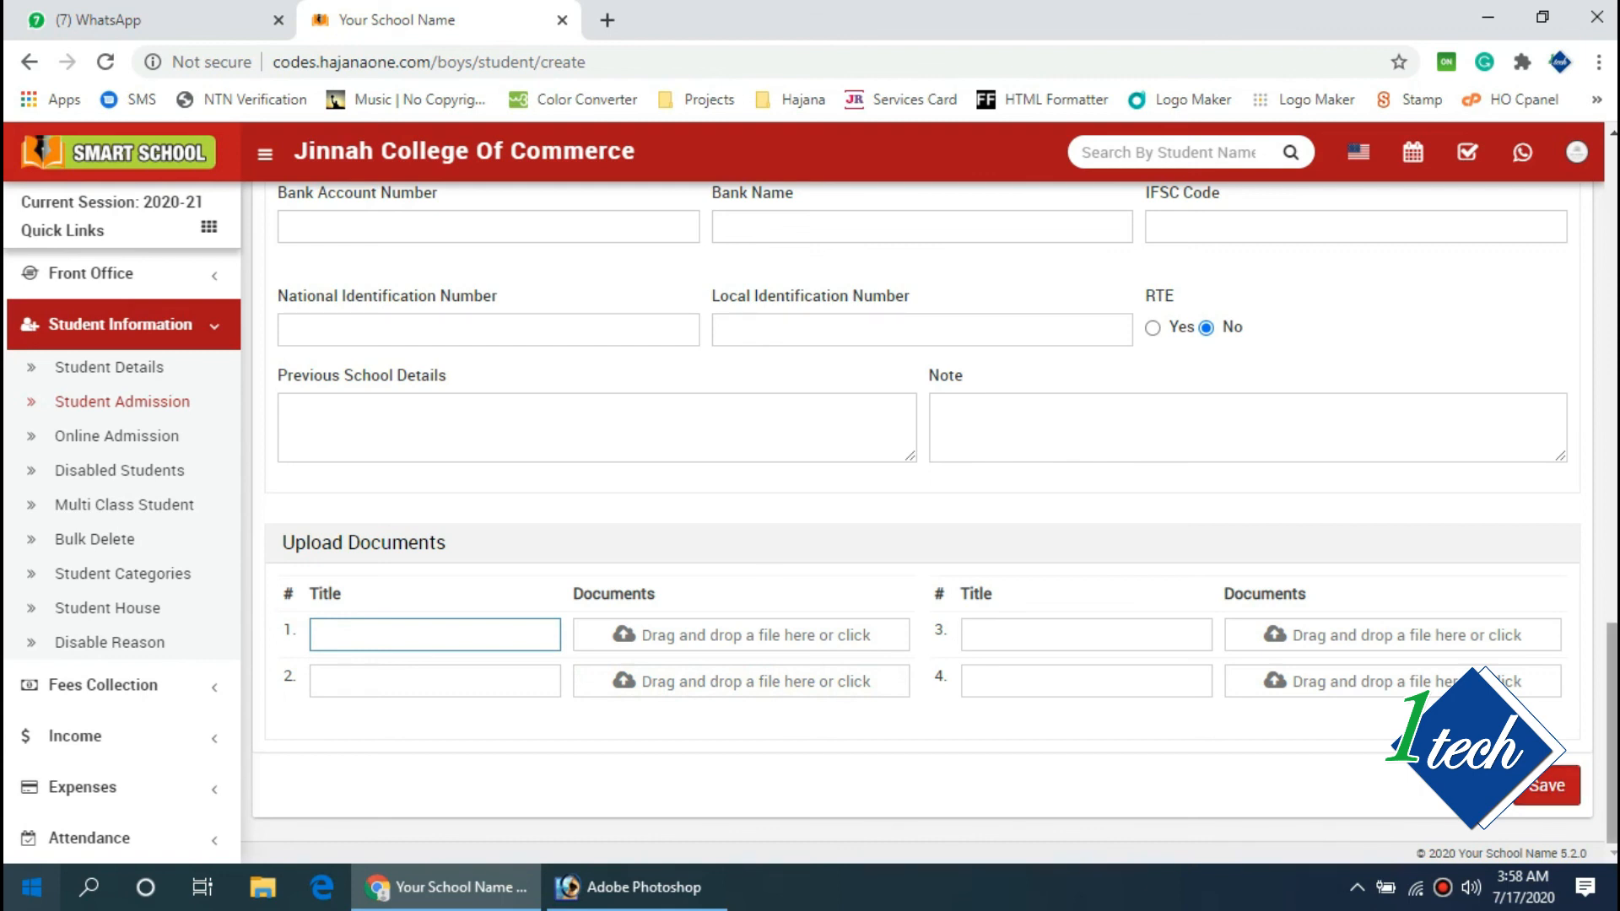
Return to the start of the Student Admission form and look over its basic student fields
{"action": "scroll", "coordinate": [929, 519], "scroll_direction": "up", "scroll_amount": 20}
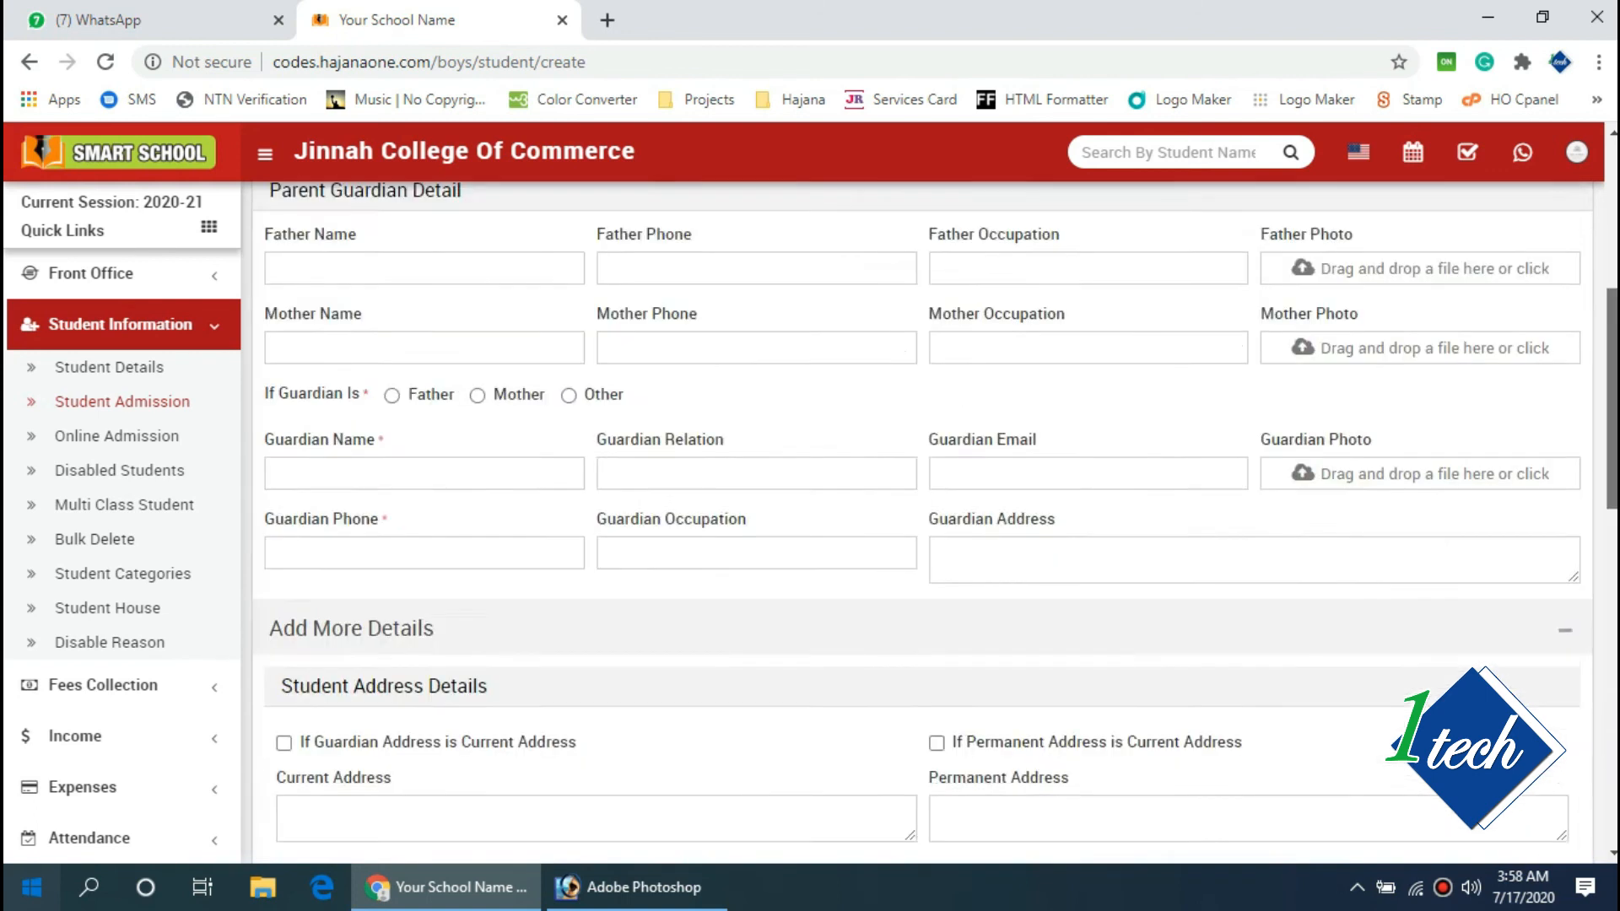
{"action": "scroll", "coordinate": [928, 519], "scroll_direction": "up", "scroll_amount": 2}
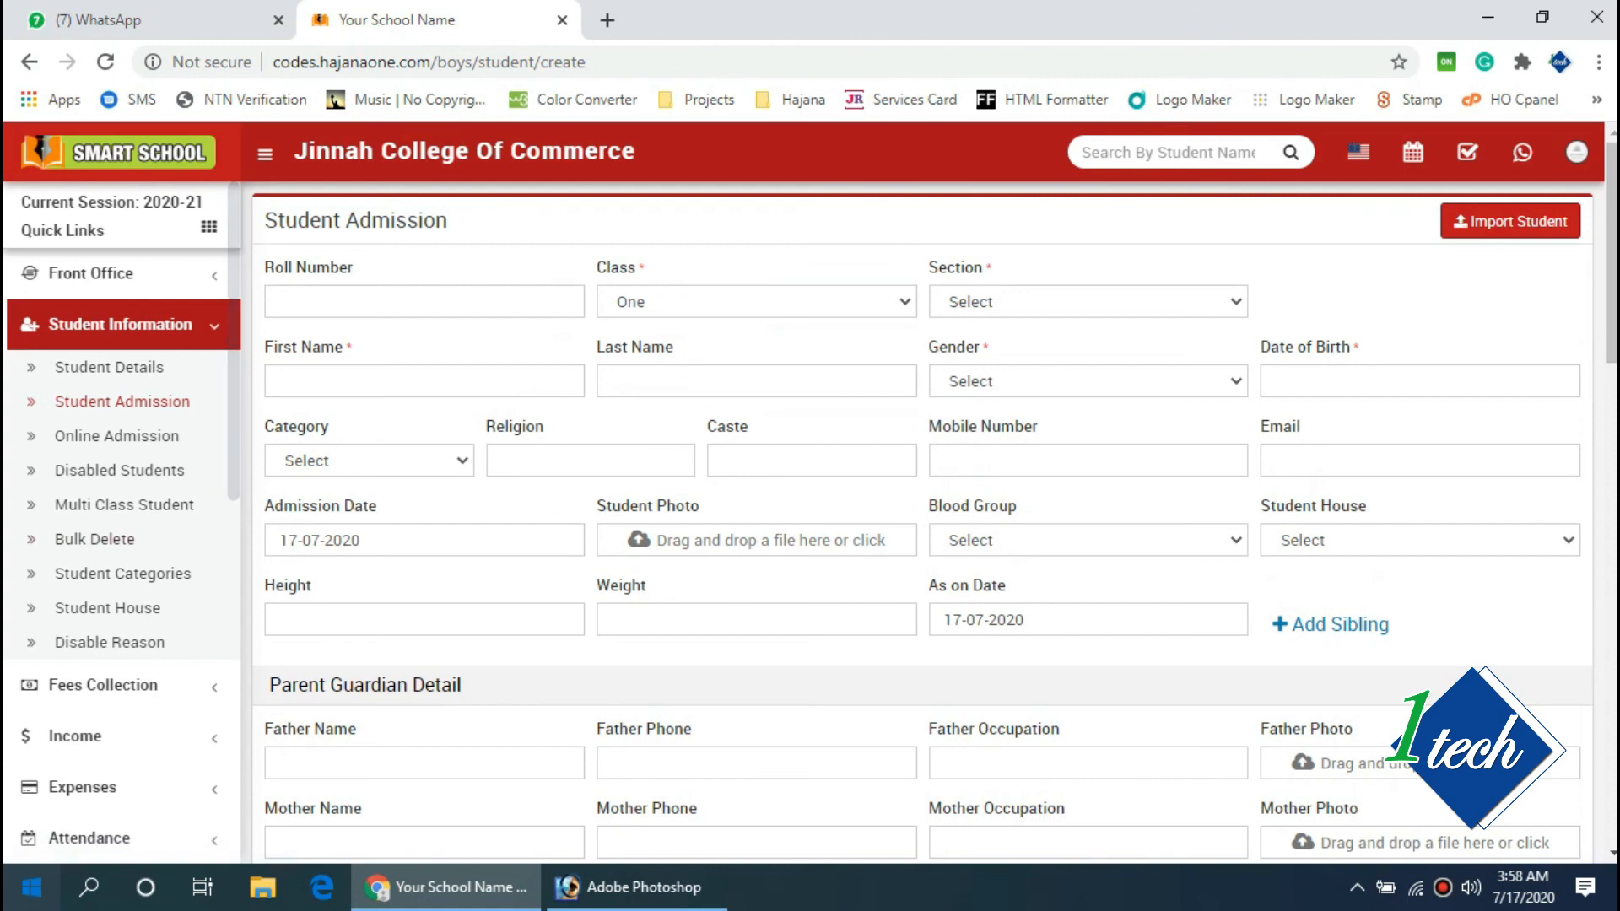
{"action": "scroll", "coordinate": [928, 519], "scroll_direction": "down", "scroll_amount": 1}
{"action": "scroll", "coordinate": [928, 519], "scroll_direction": "up", "scroll_amount": 1}
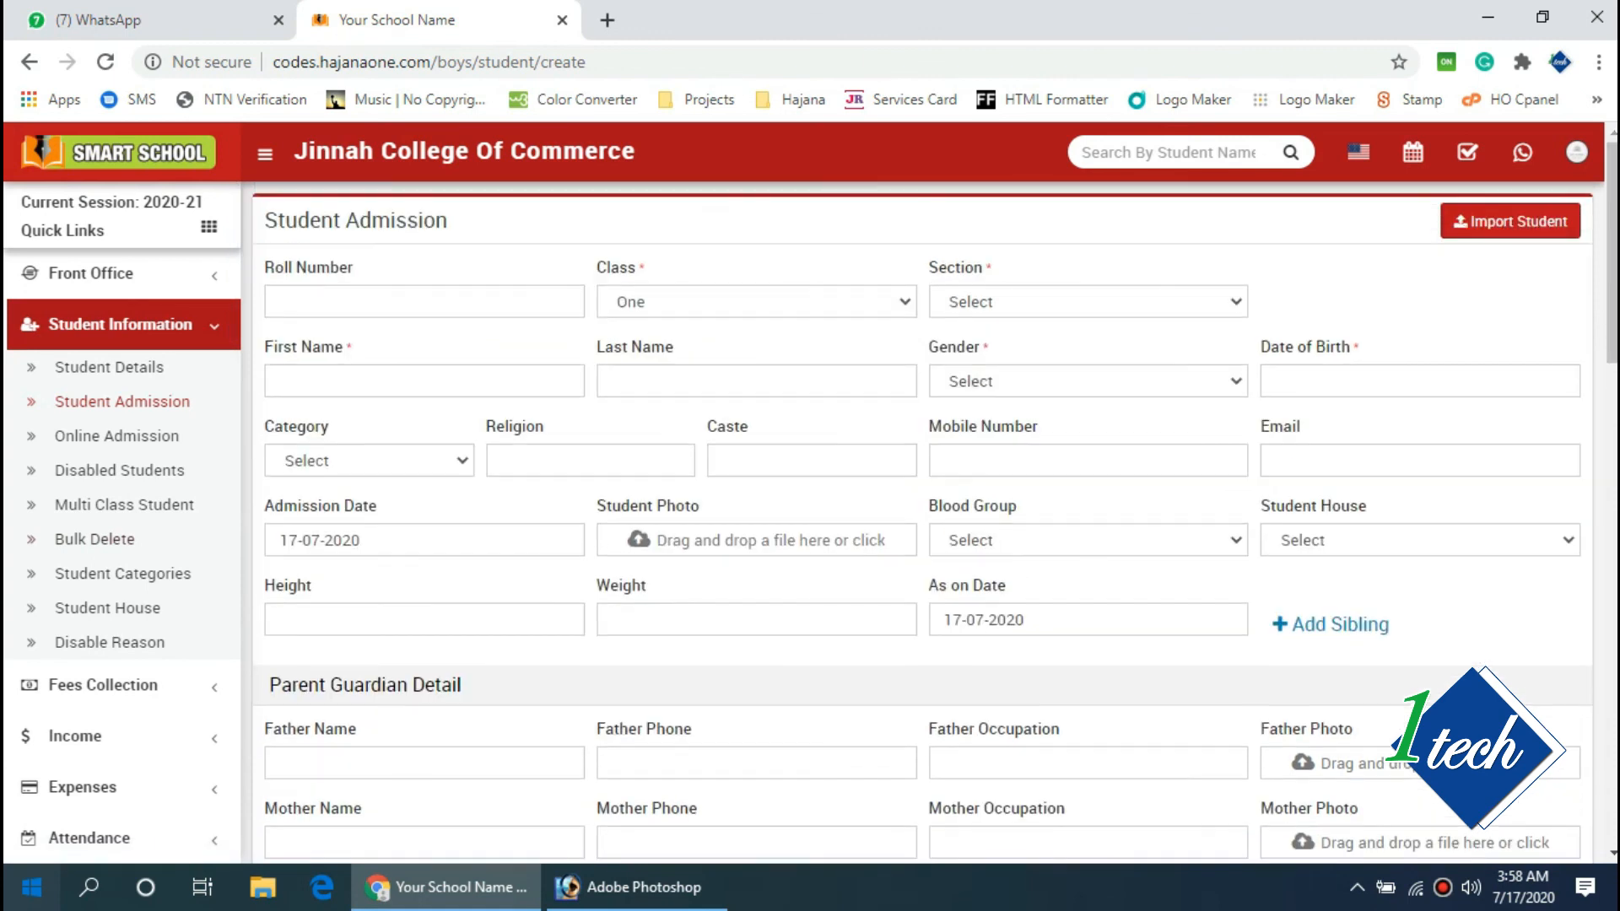